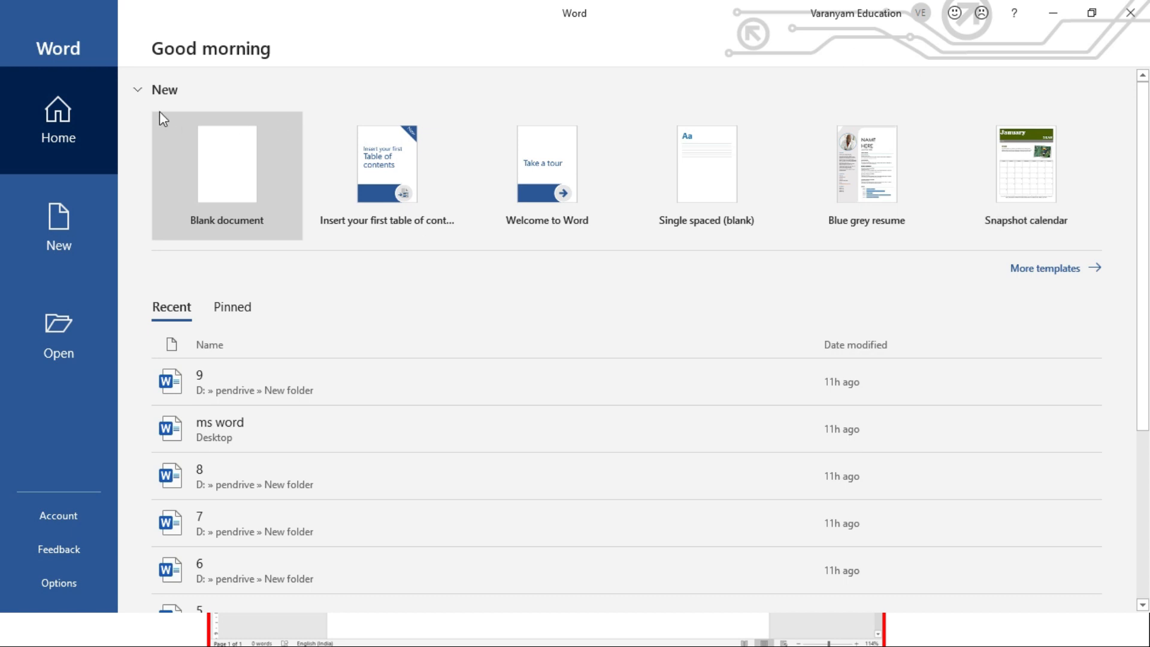
Look over the start screen's Home, New and Open pages and create a blank document.
left_click(62, 123)
key("alt")
left_click(264, 31)
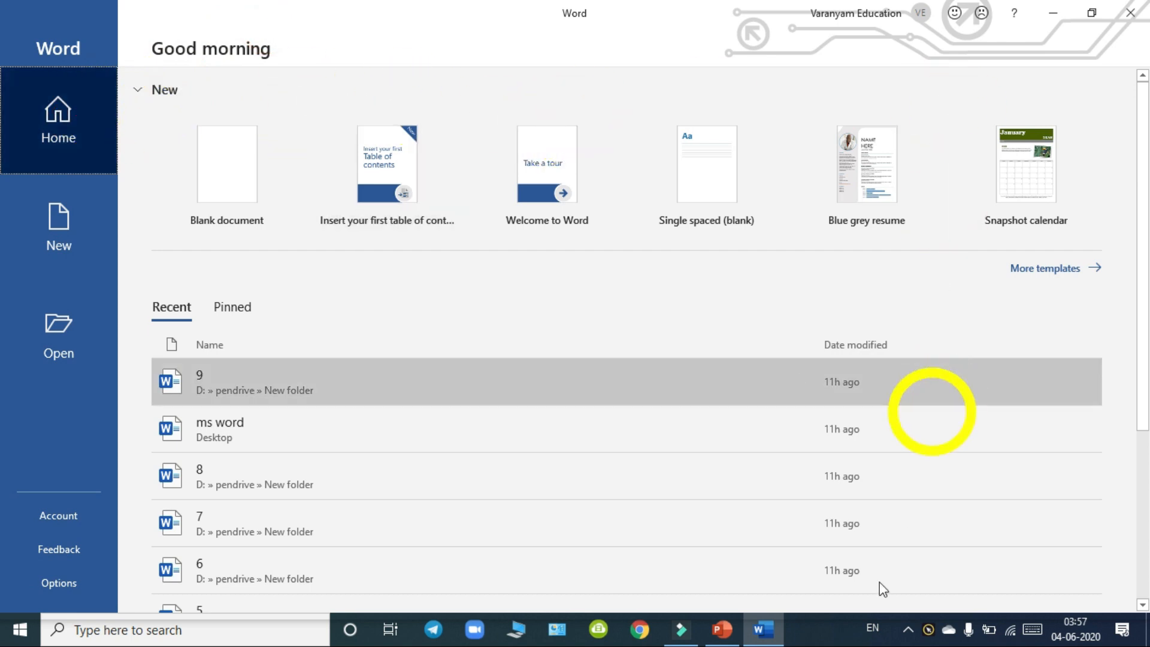
left_click(62, 224)
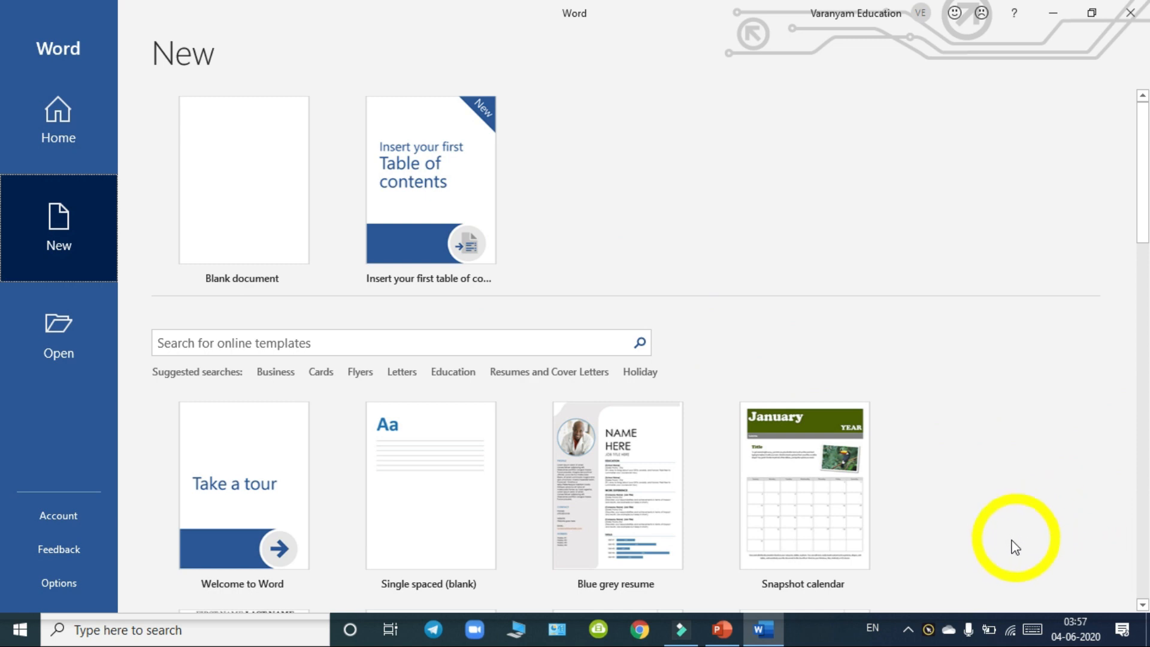
left_click(44, 337)
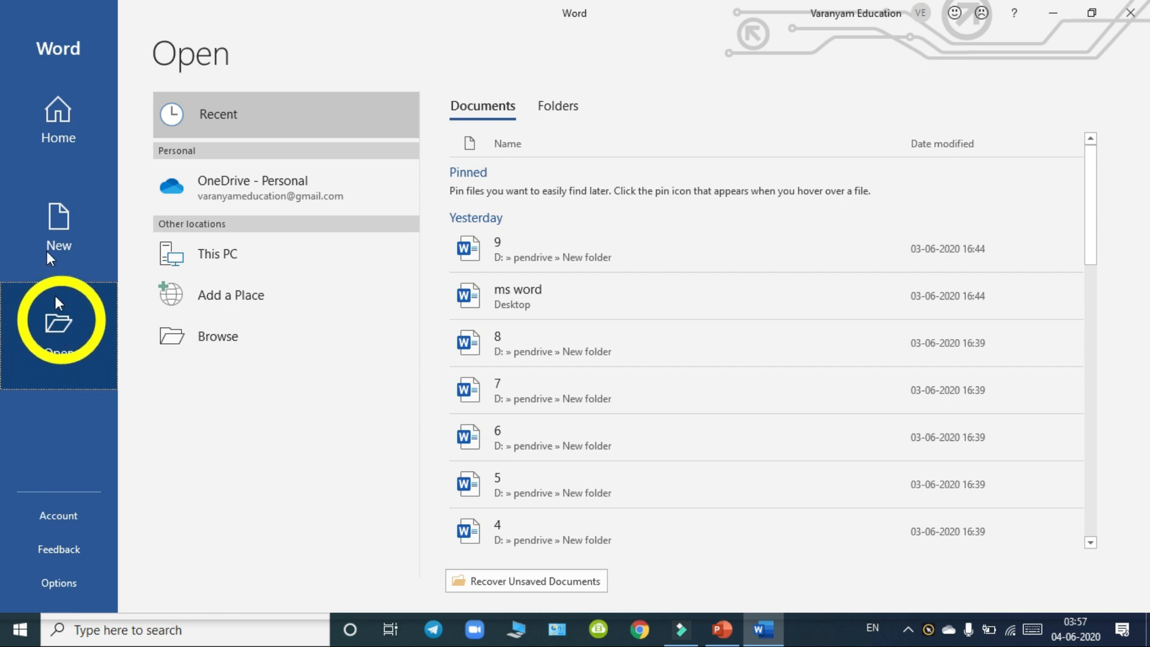
left_click(73, 129)
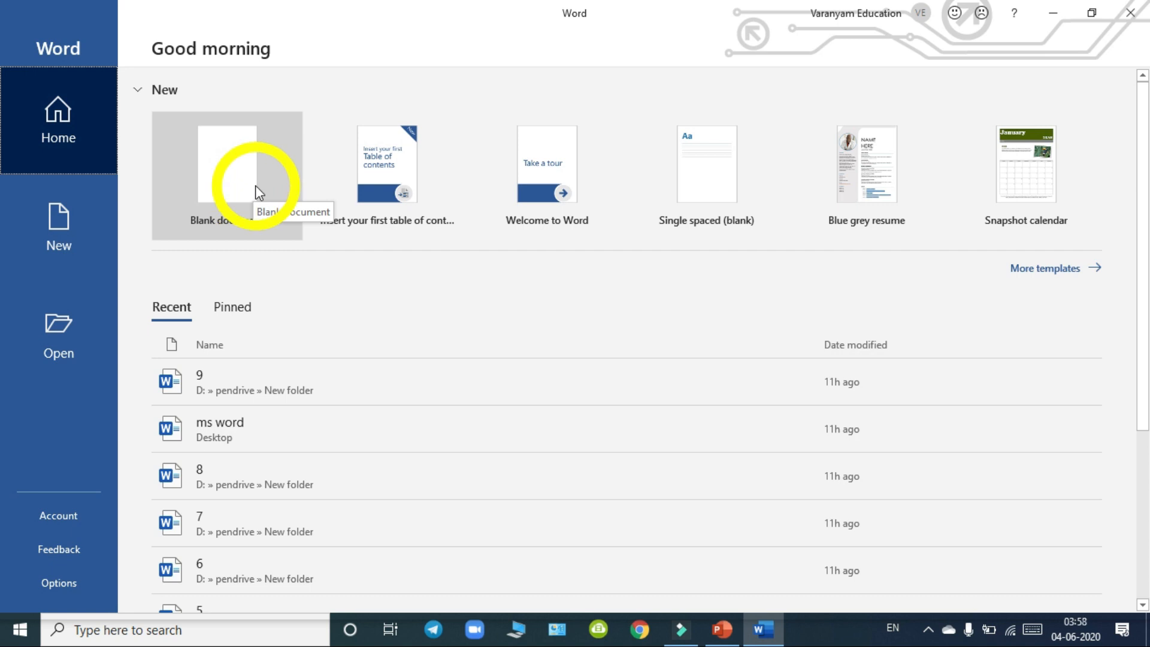
left_click(225, 195)
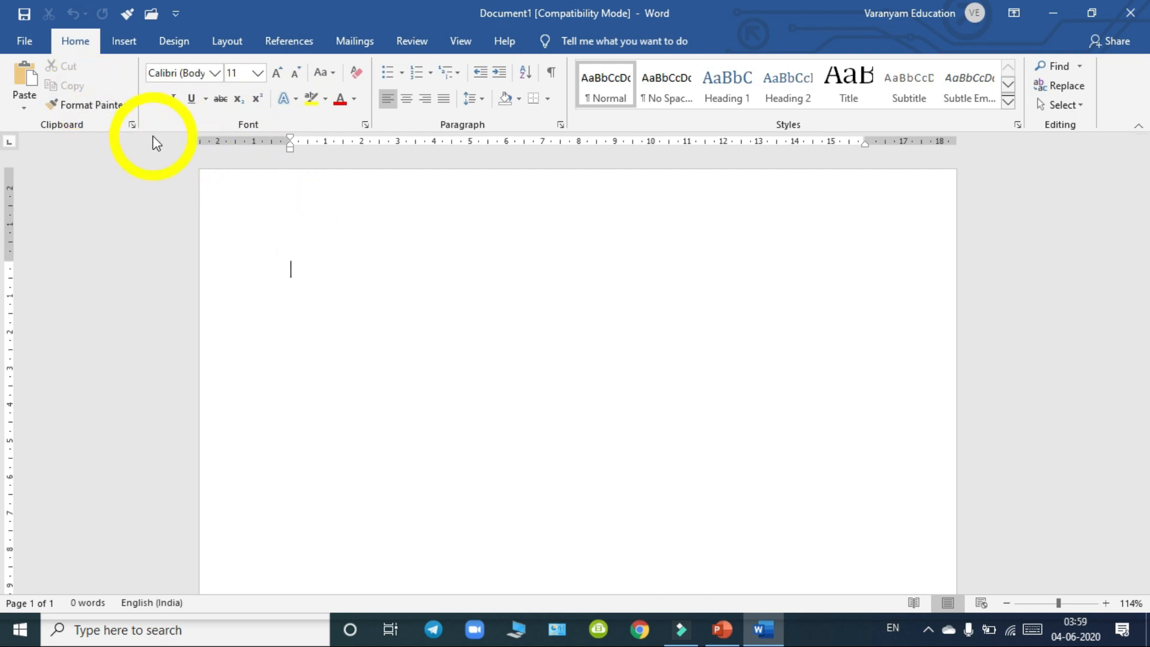
left_click(73, 42)
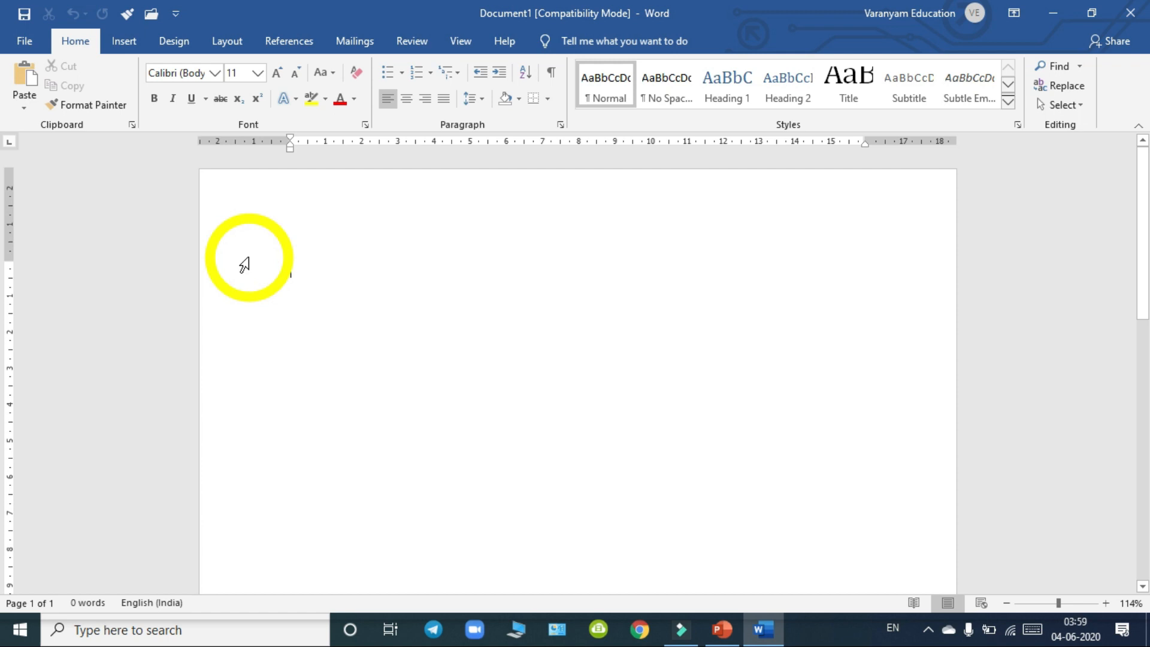
left_click(79, 39)
left_click(146, 47)
left_click(171, 43)
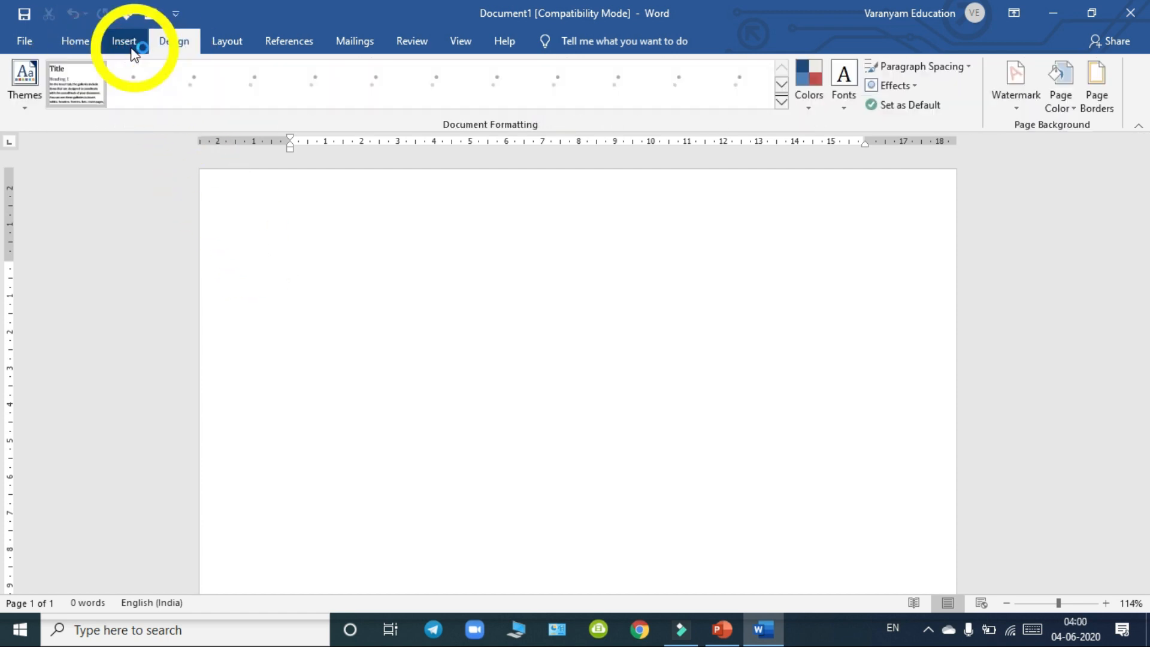
left_click(87, 40)
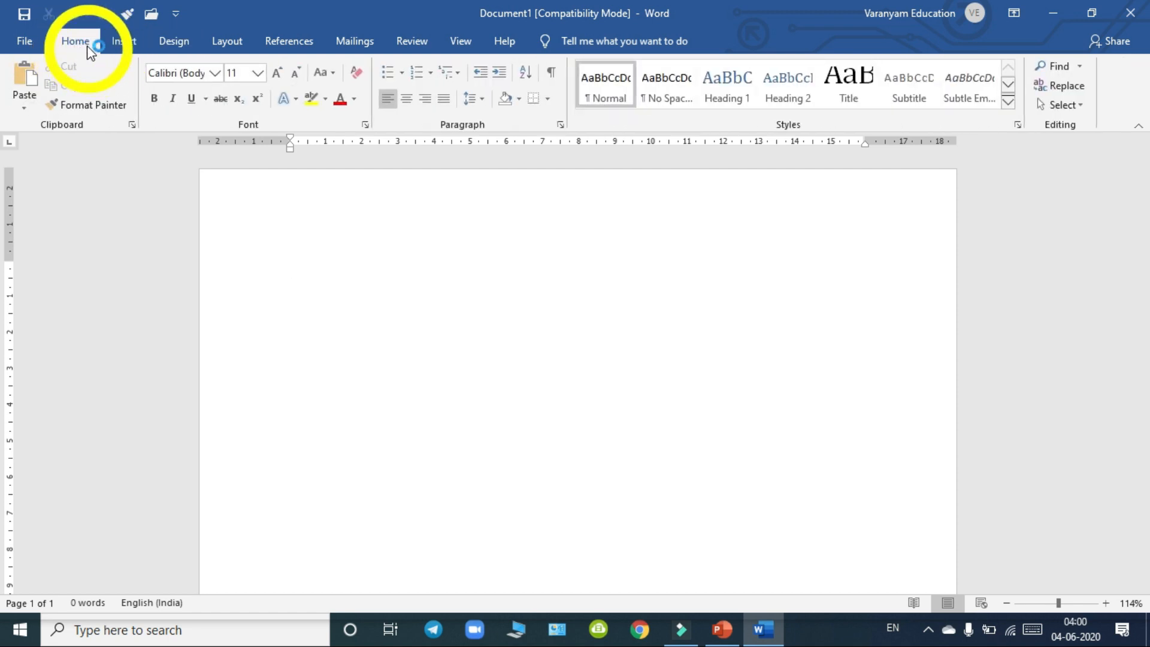
left_click(81, 42)
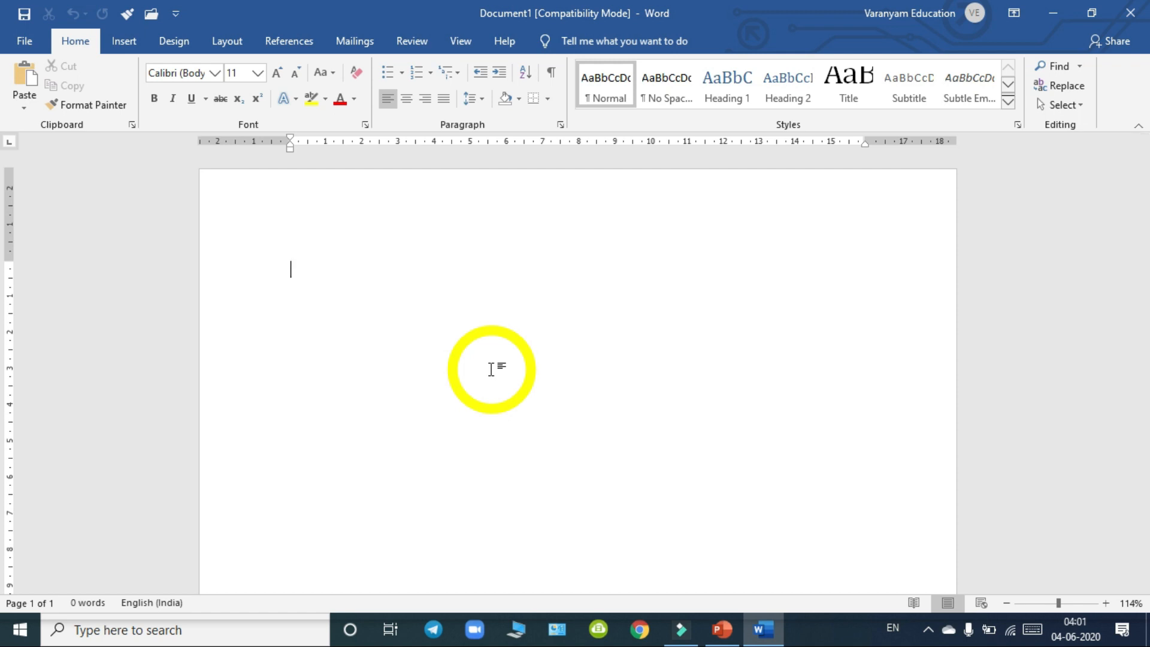
Generate sample paragraphs in the blank document with =rand() and enlarge the view of the text.
type("=")
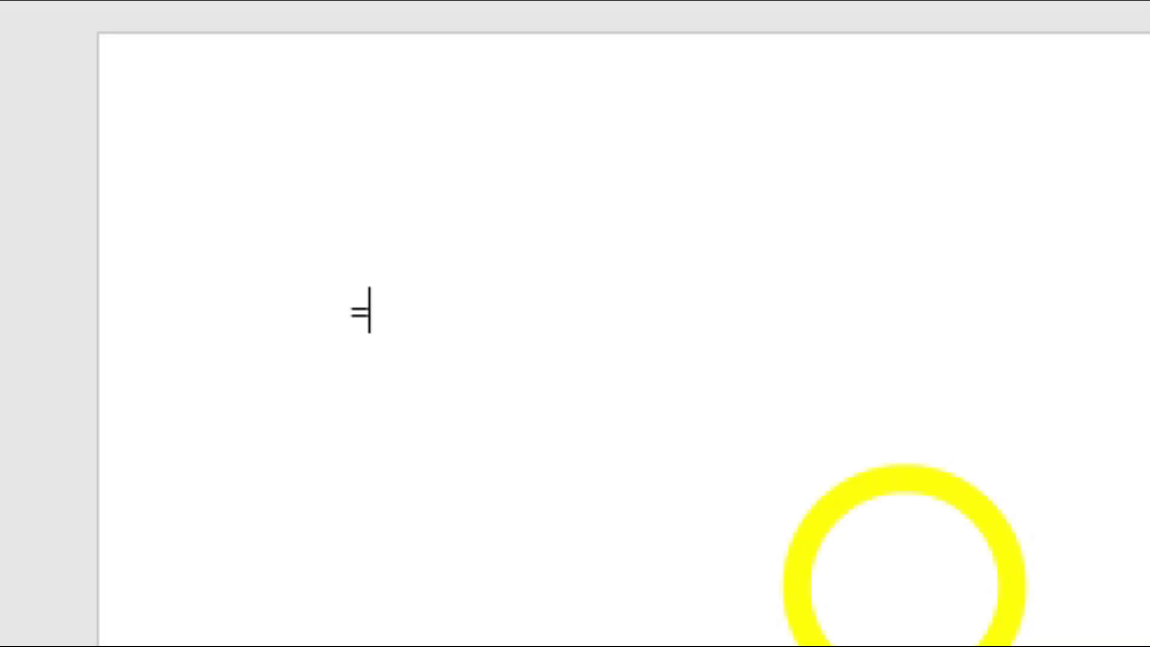
type("rand")
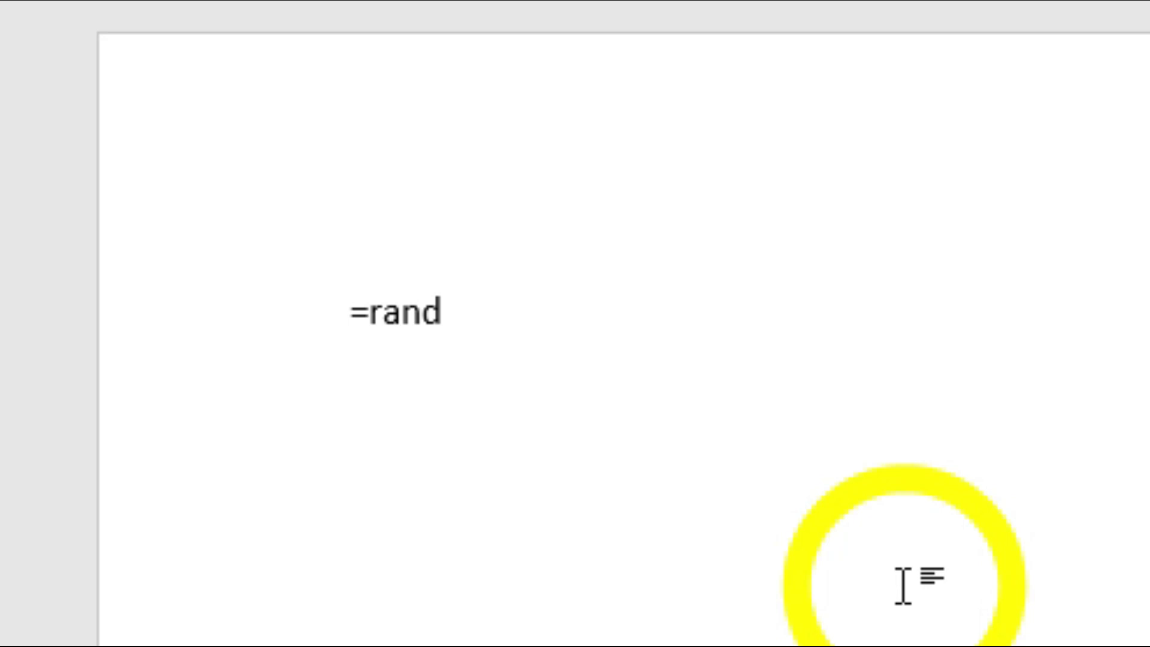
type("(")
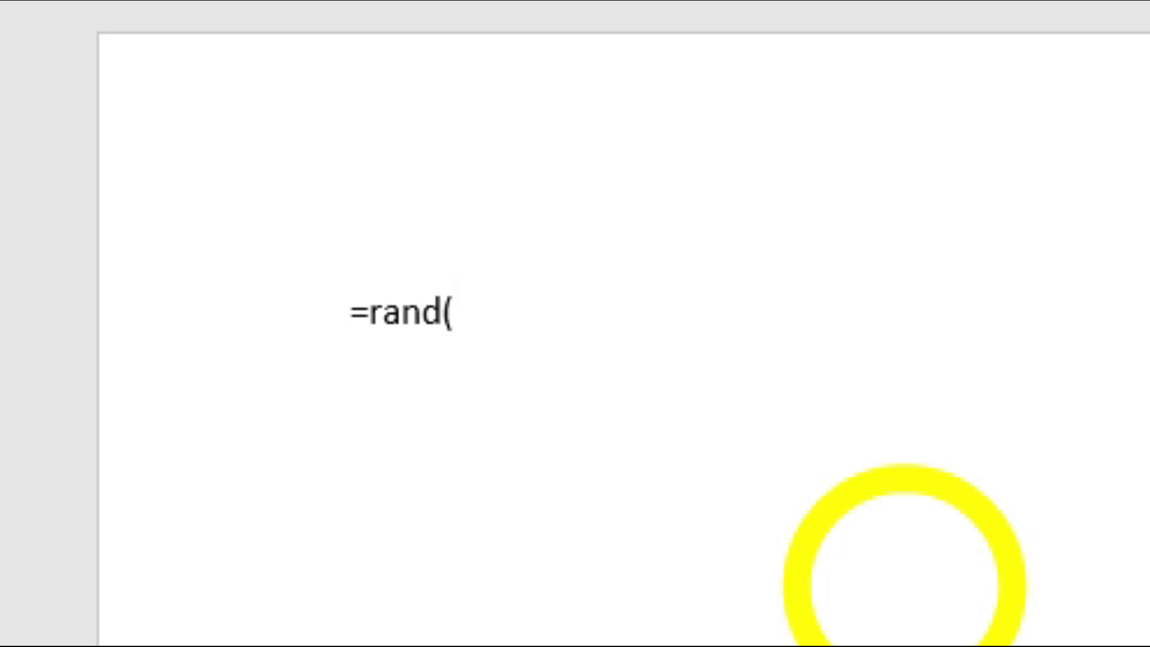
type(")")
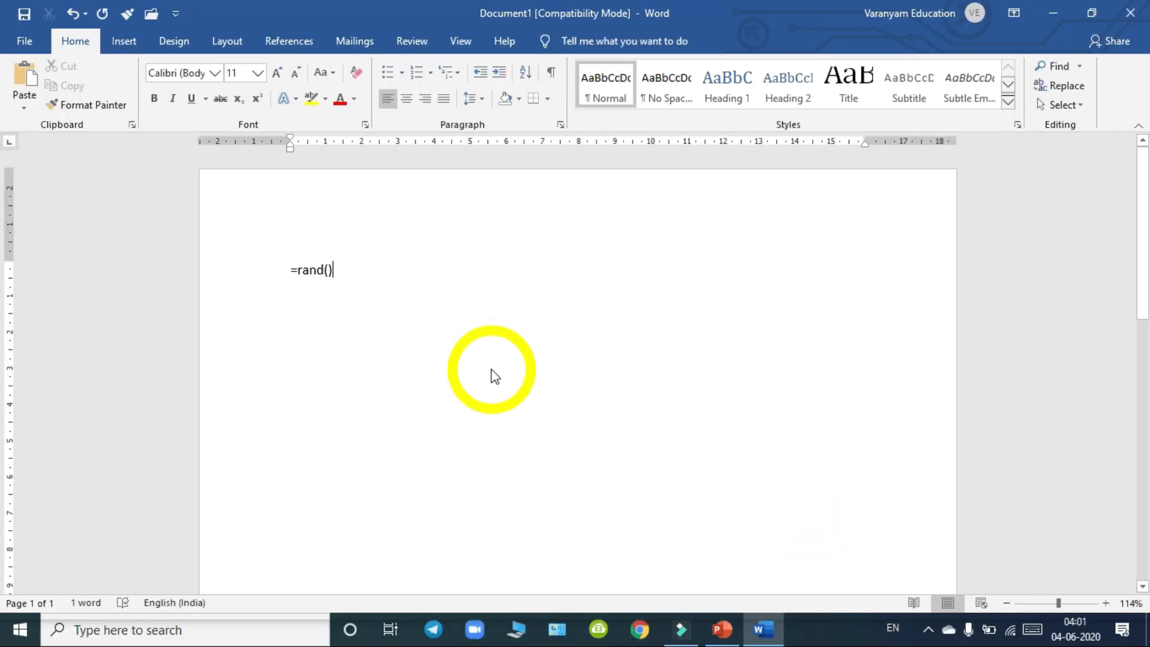
key("Return")
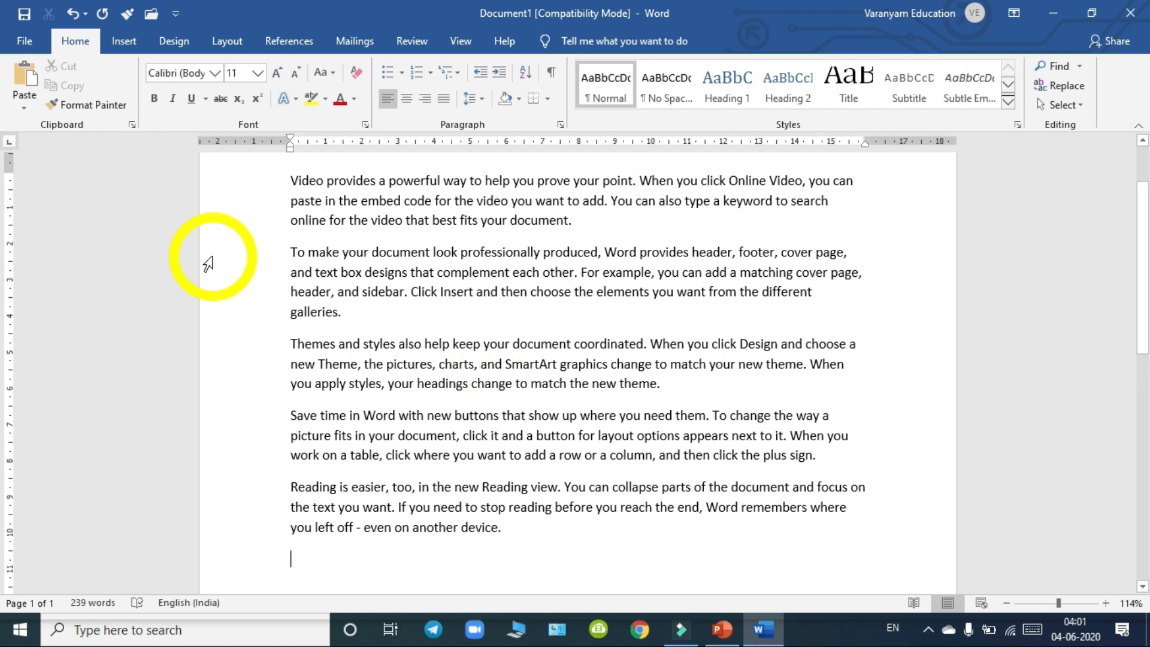
scroll(629, 432, "up", 2)
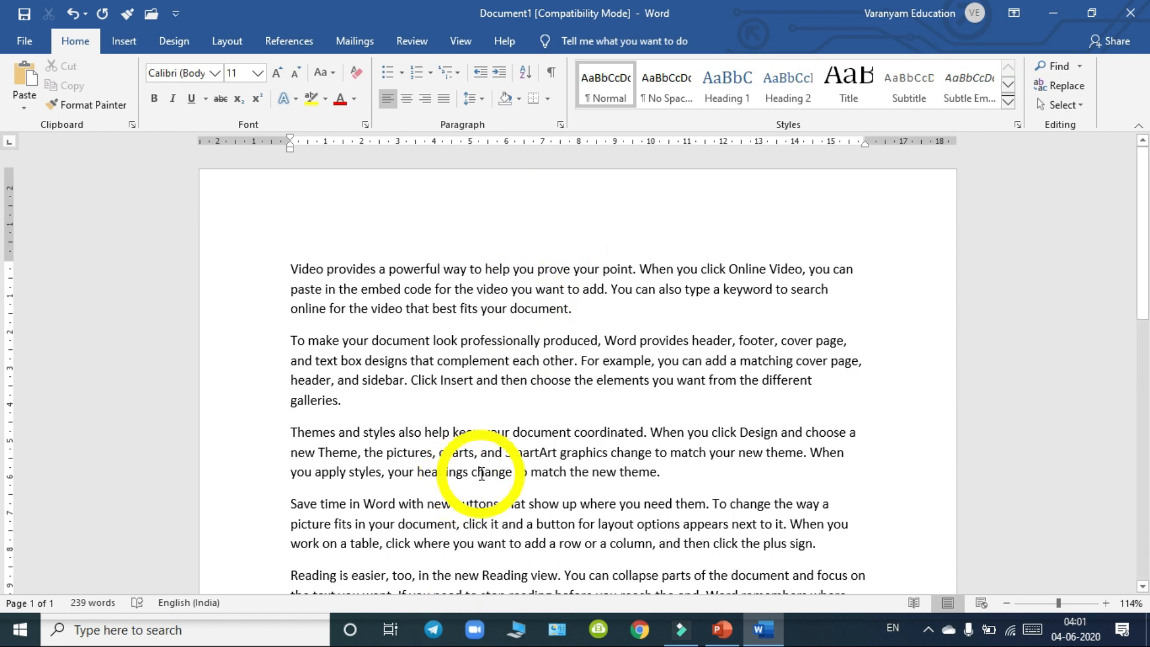
scroll(481, 474, "up", 4)
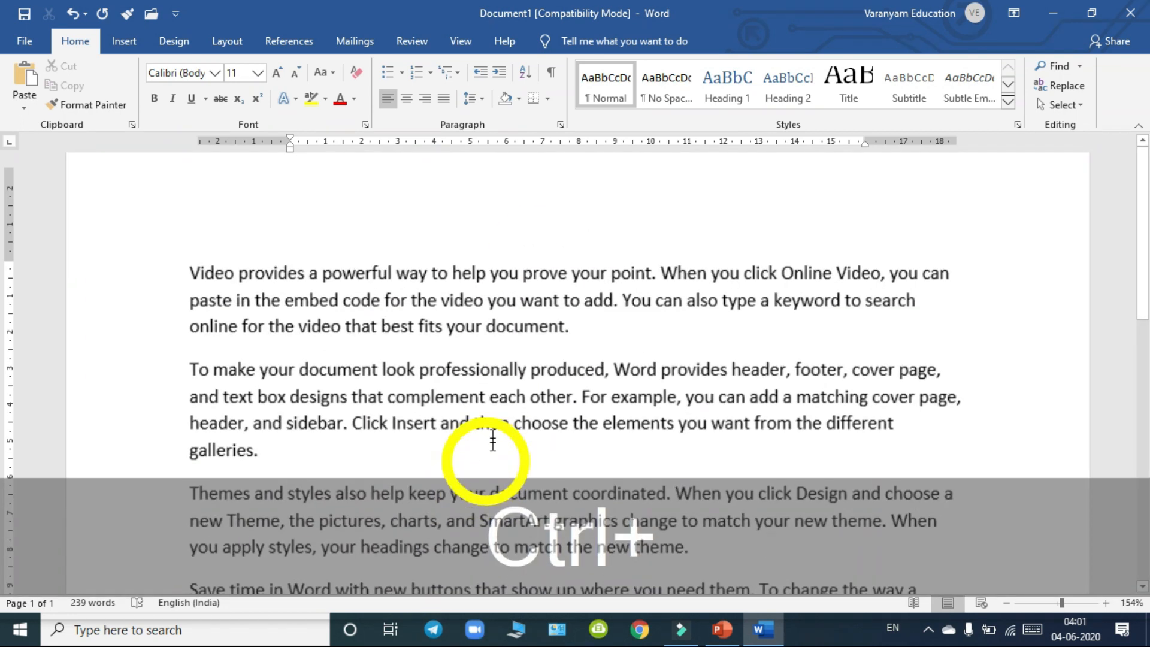
left_click(470, 396)
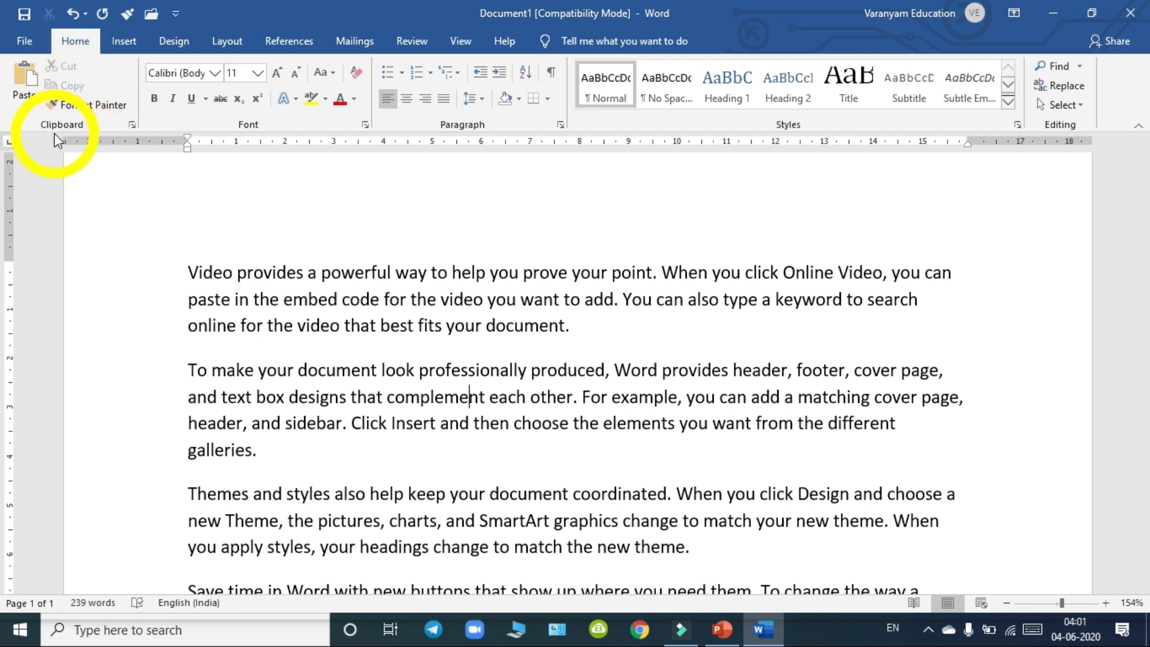
Move the words "Video provides a powerful way to help you" to the end of the first paragraph by cutting and pasting.
left_click(299, 327)
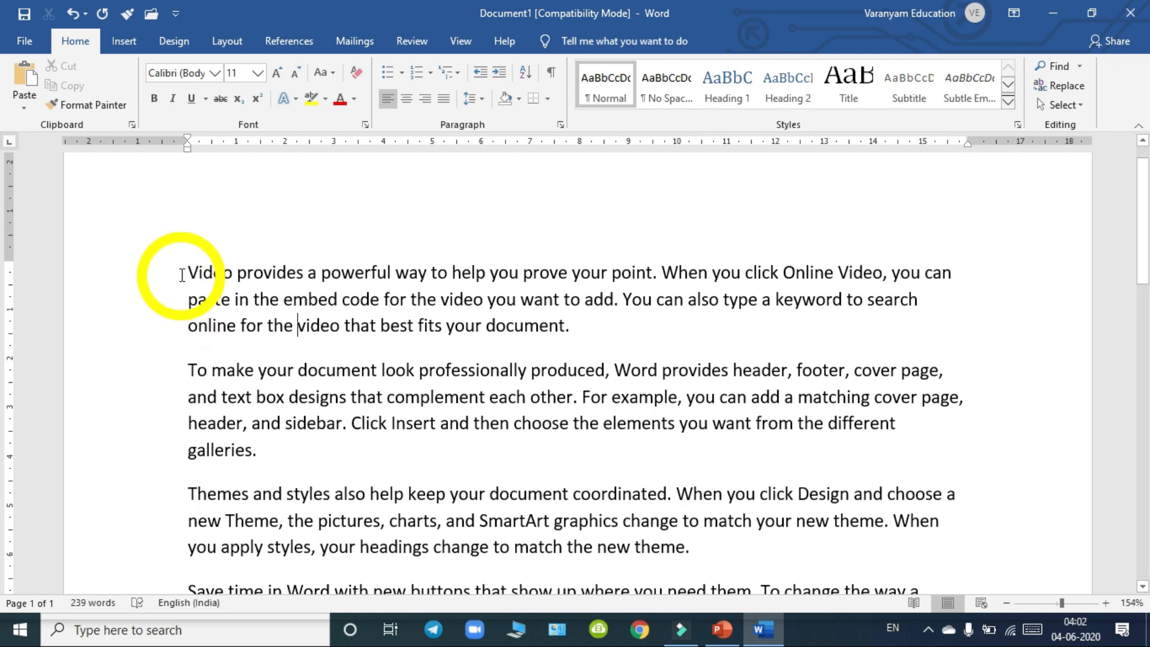
left_click_drag(180, 271, 504, 280)
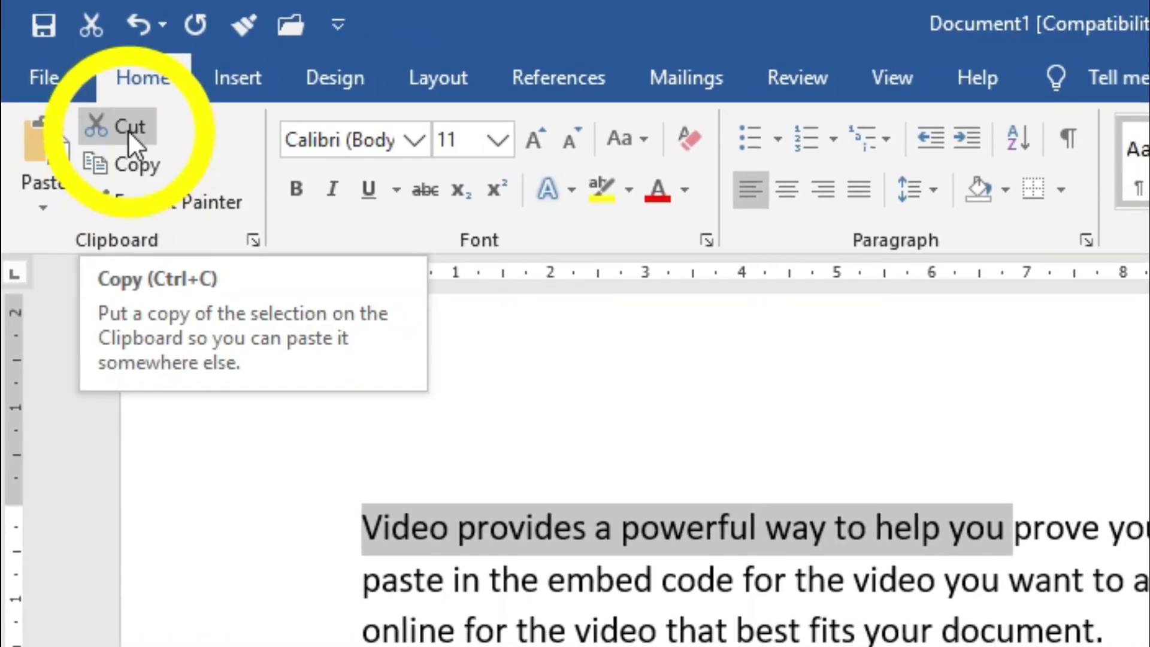
left_click(117, 121)
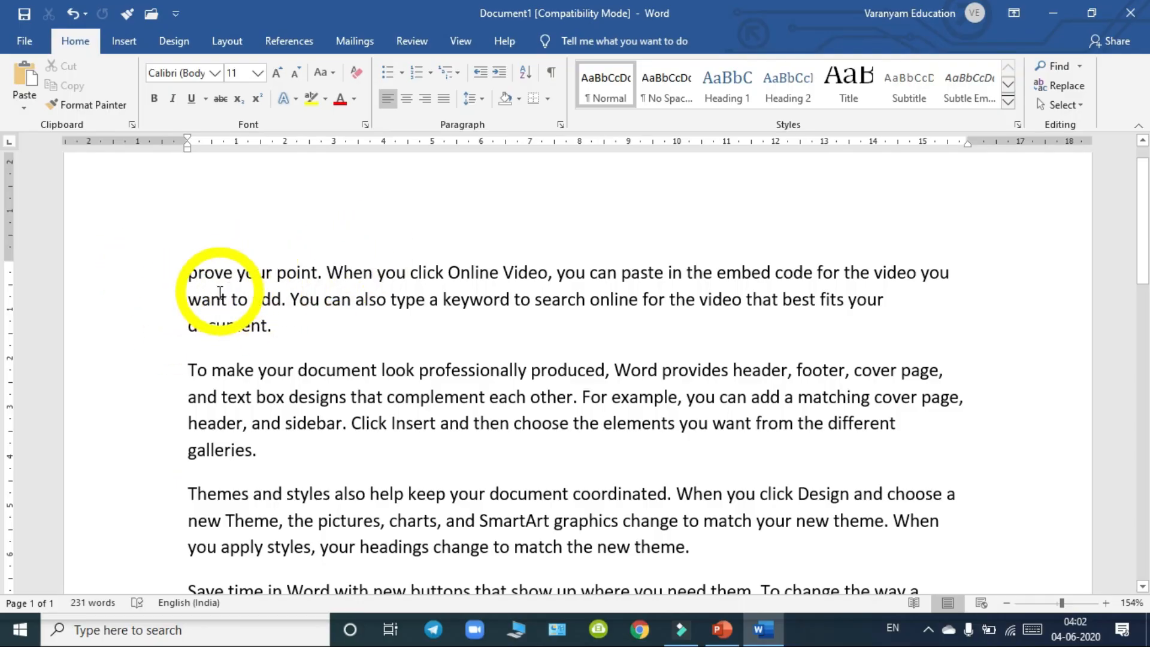
left_click(327, 326)
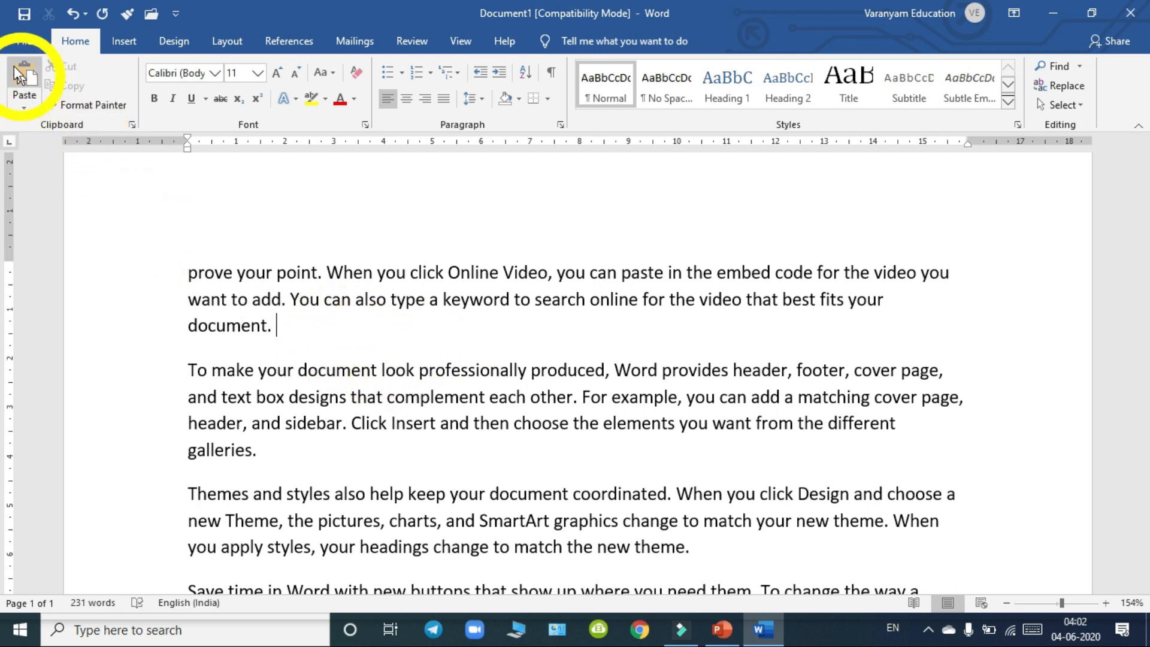
left_click(25, 83)
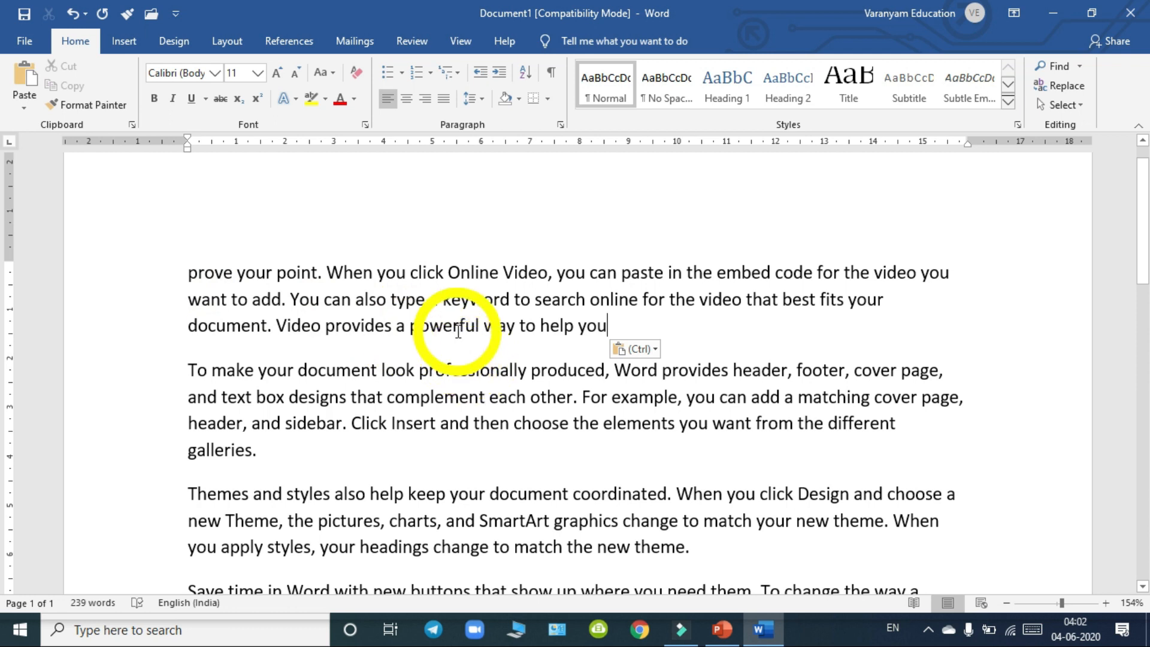
Undo the paste and the cut in the first paragraph.
key("ctrl+z")
key("ctrl+z")
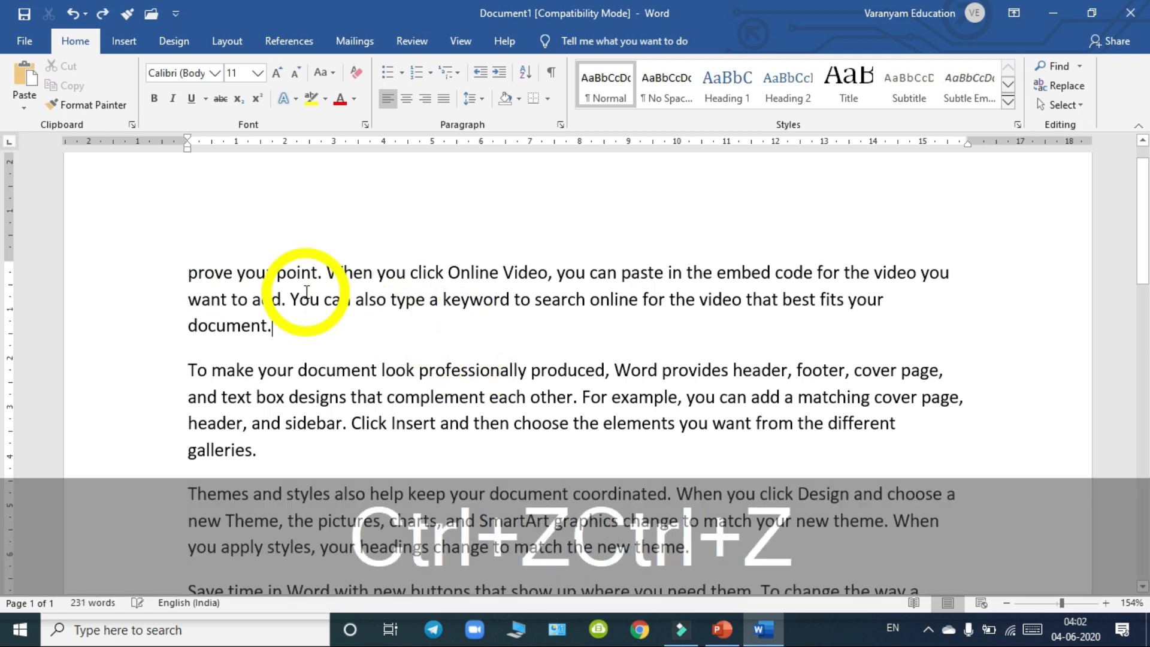
key("ctrl+z")
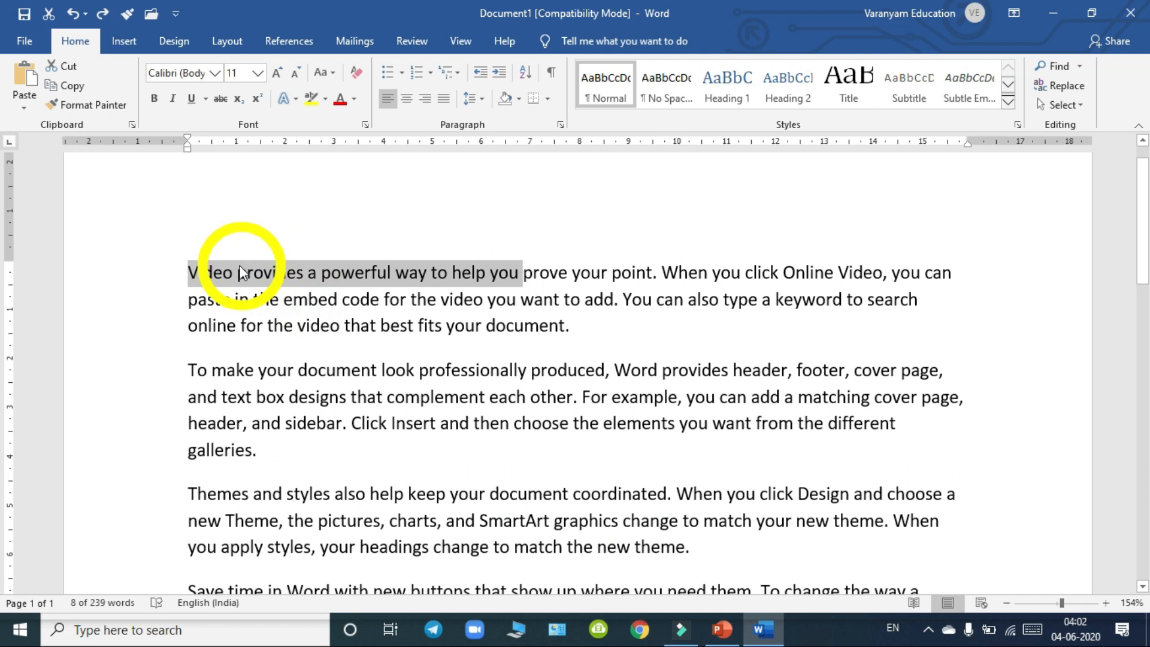
Copy the selected words "Video provides a powerful way to help you" and paste them at the end of the first paragraph.
left_click(70, 86)
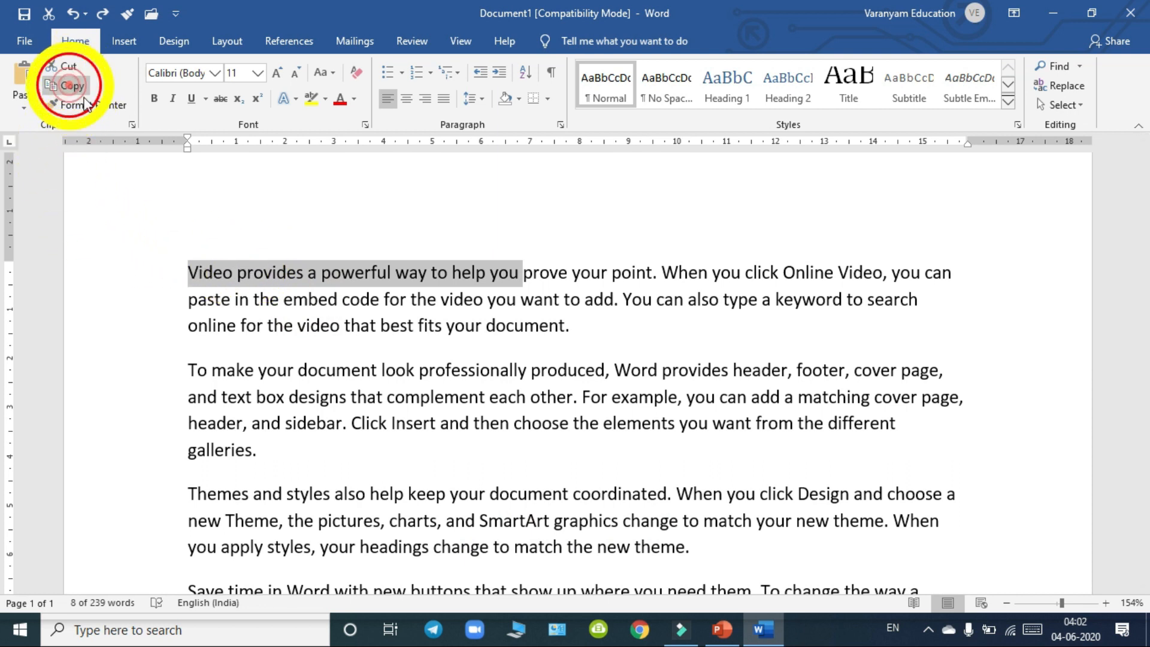
left_click(601, 326)
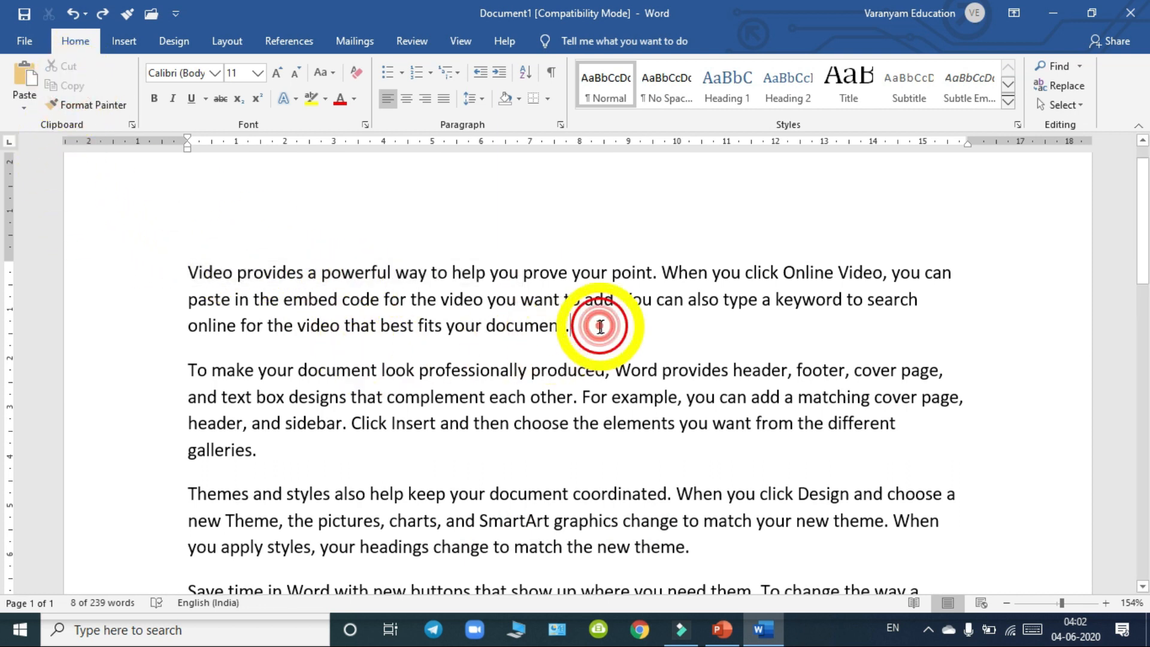
left_click(18, 77)
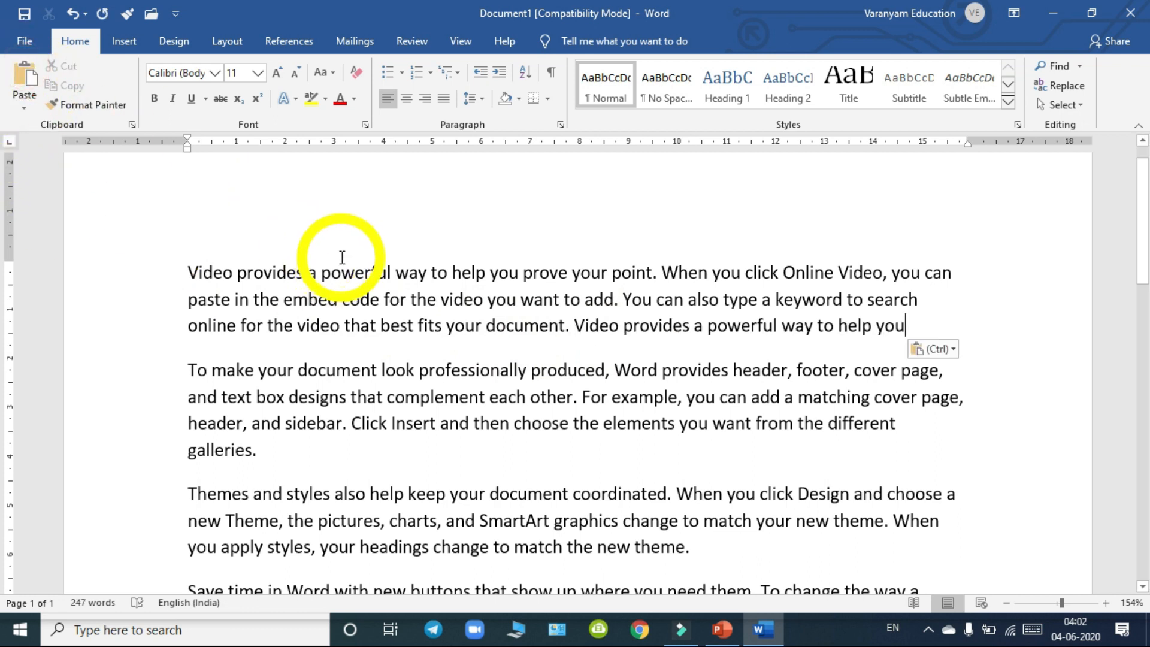
Undo back to the =rand() line and regenerate the sample paragraphs from it.
key("ctrl+z")
key("ctrl+z")
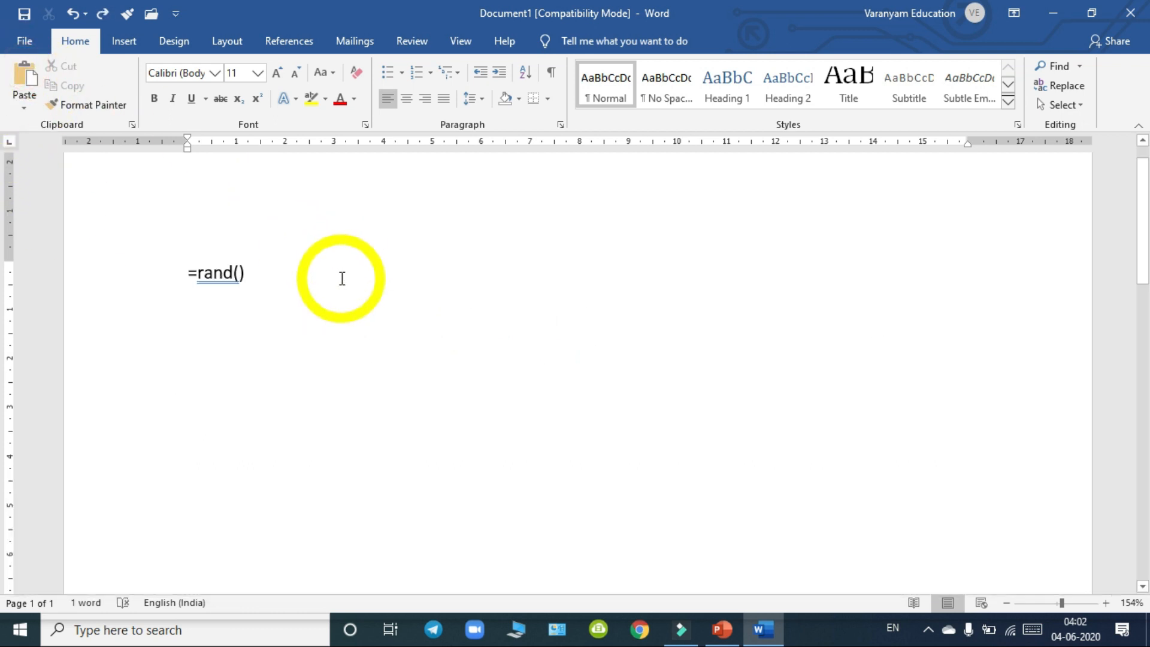
key("BackSpace")
key("Return")
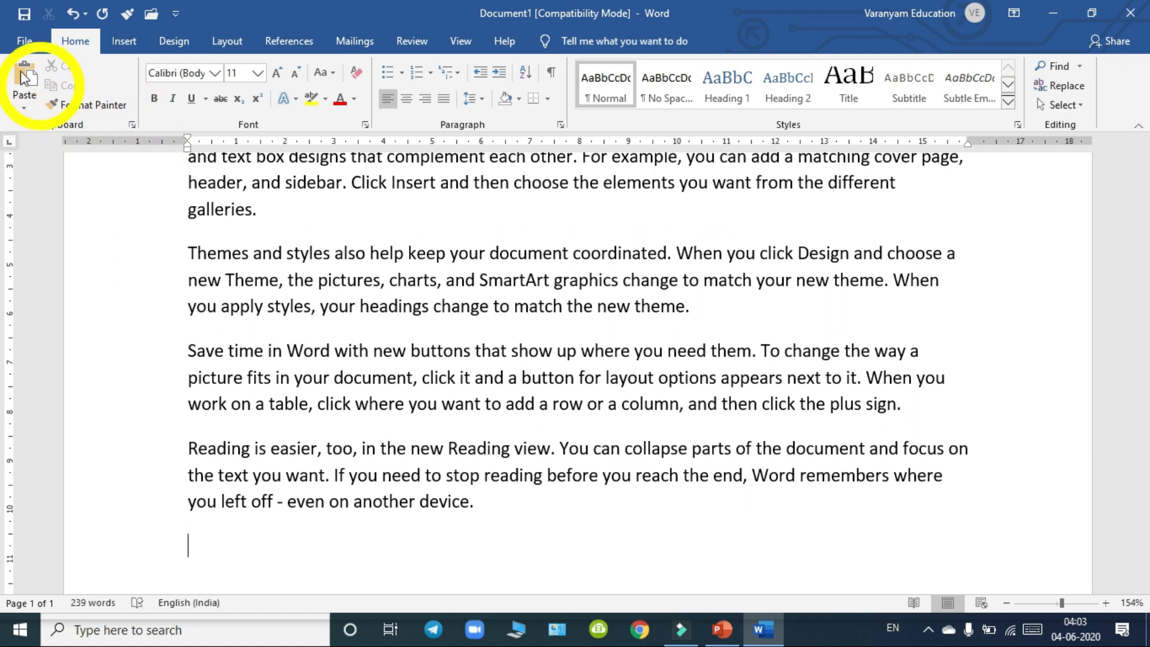
Make the words "Video provides a powerful way to help you prove" in the first paragraph bold.
scroll(526, 419, "up", 5)
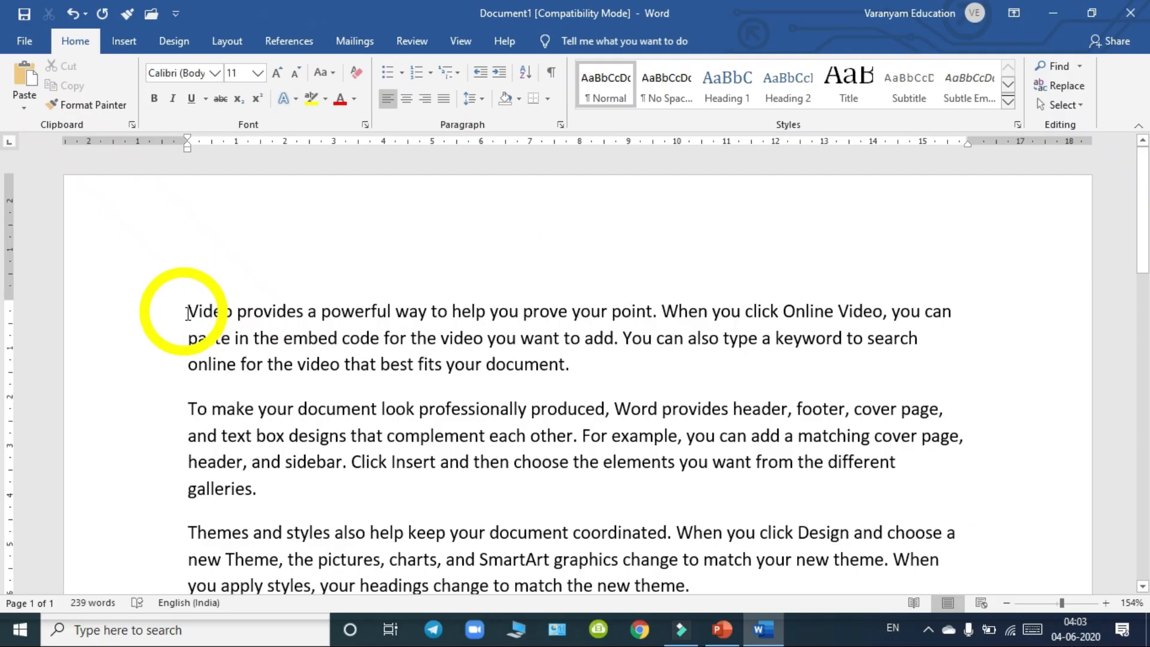
left_click_drag(188, 312, 547, 299)
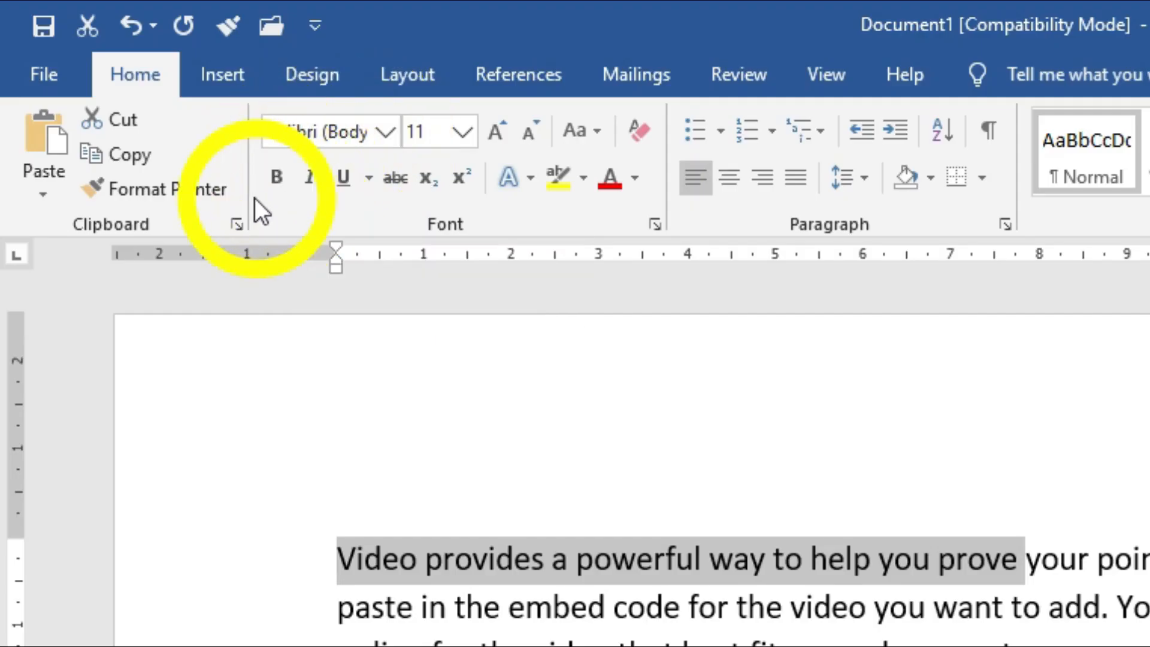
left_click(288, 179)
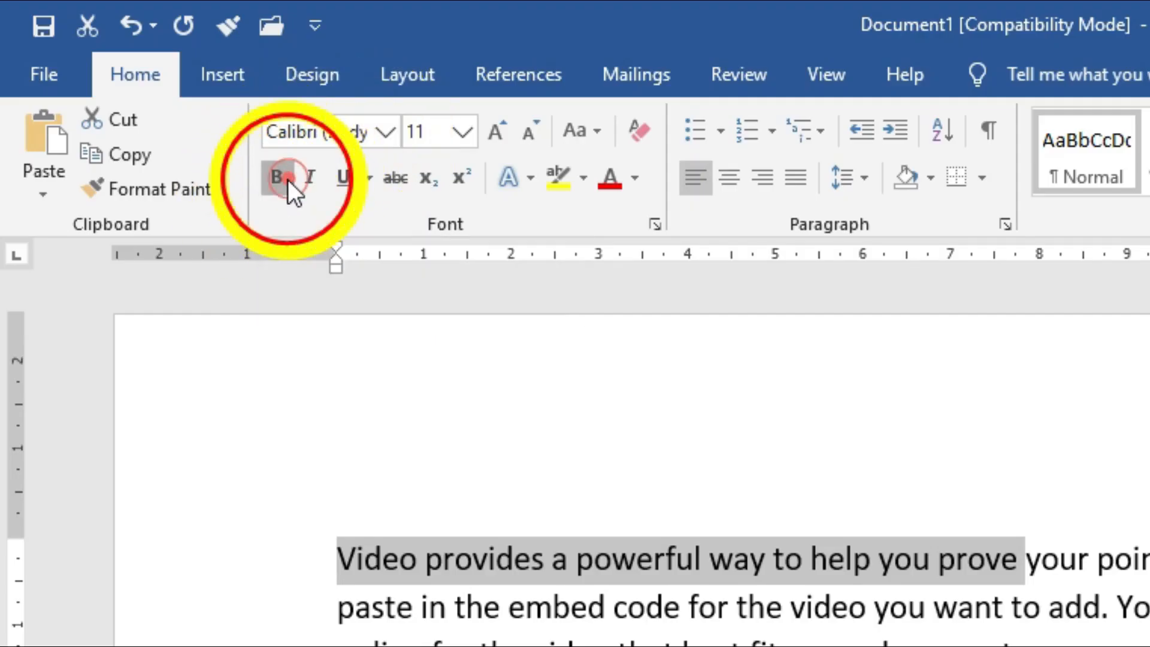
left_click(646, 608)
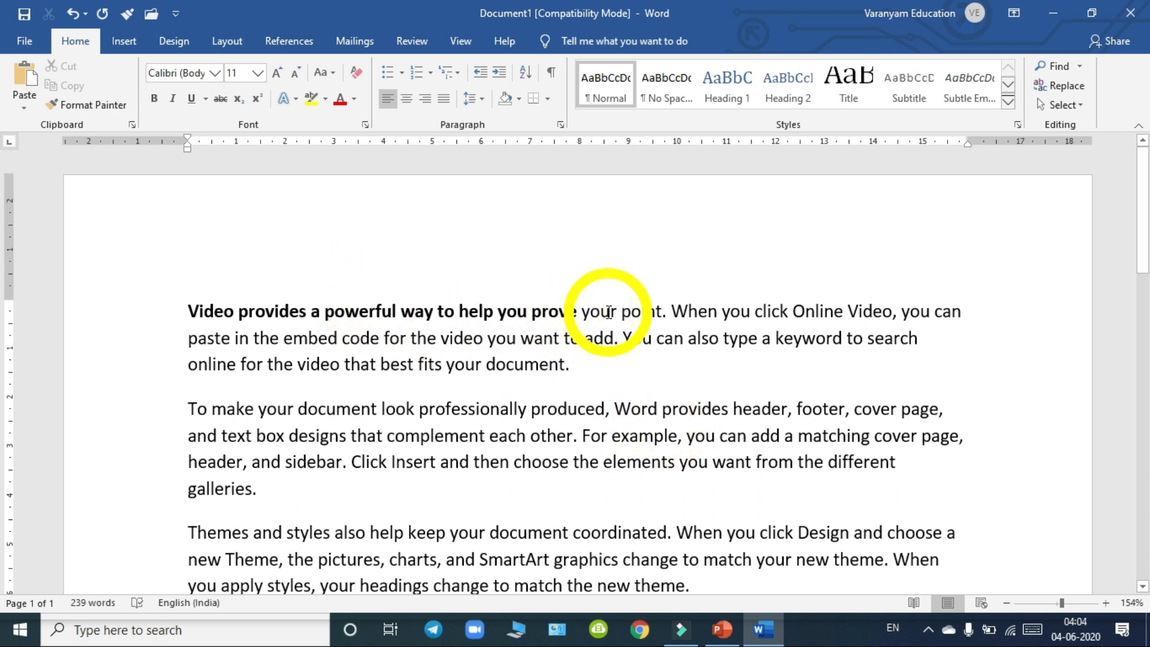
left_click(609, 312)
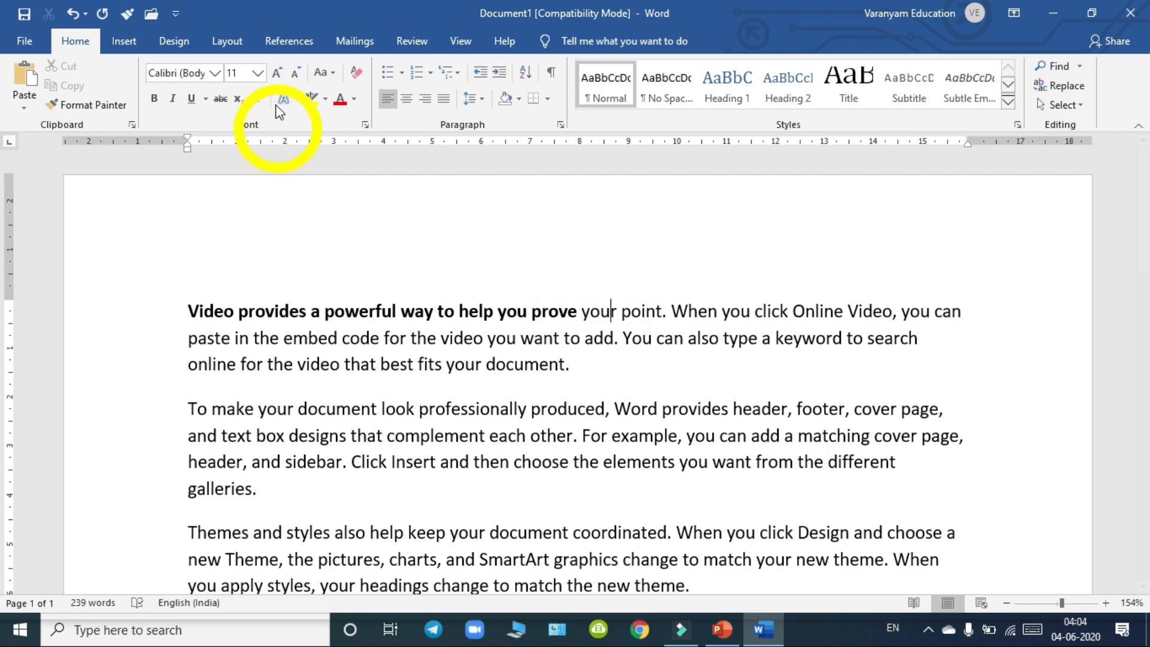
left_click(365, 312)
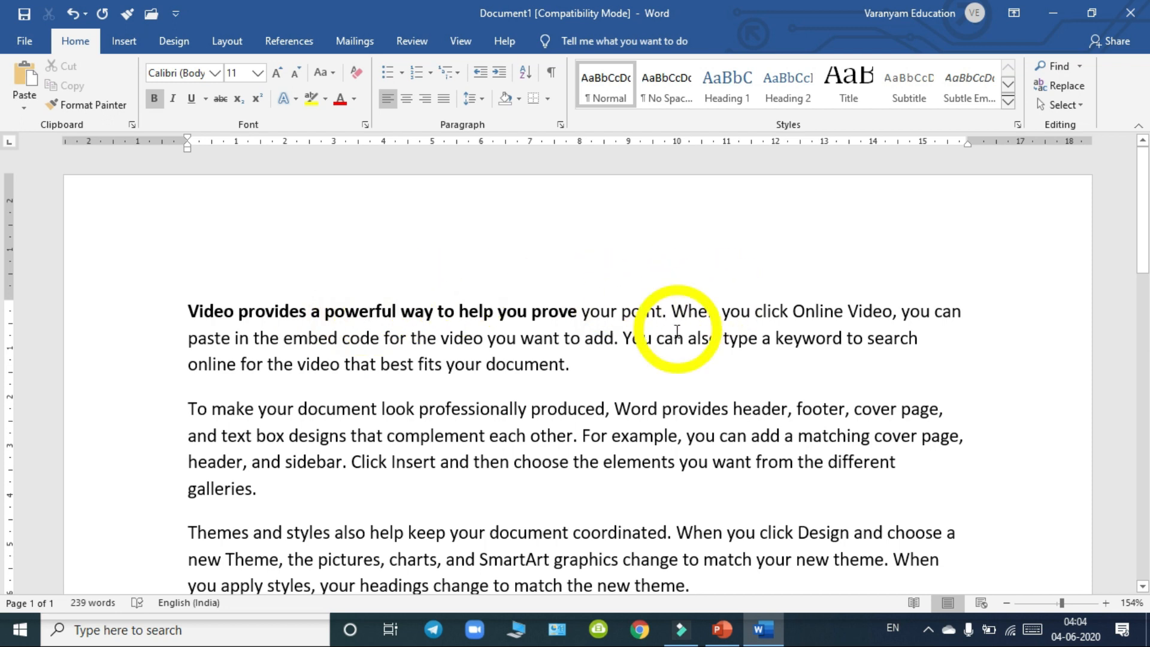
Toggle bold off and back on for the opening words "Video provides a powerful way to help you prove".
left_click(640, 319)
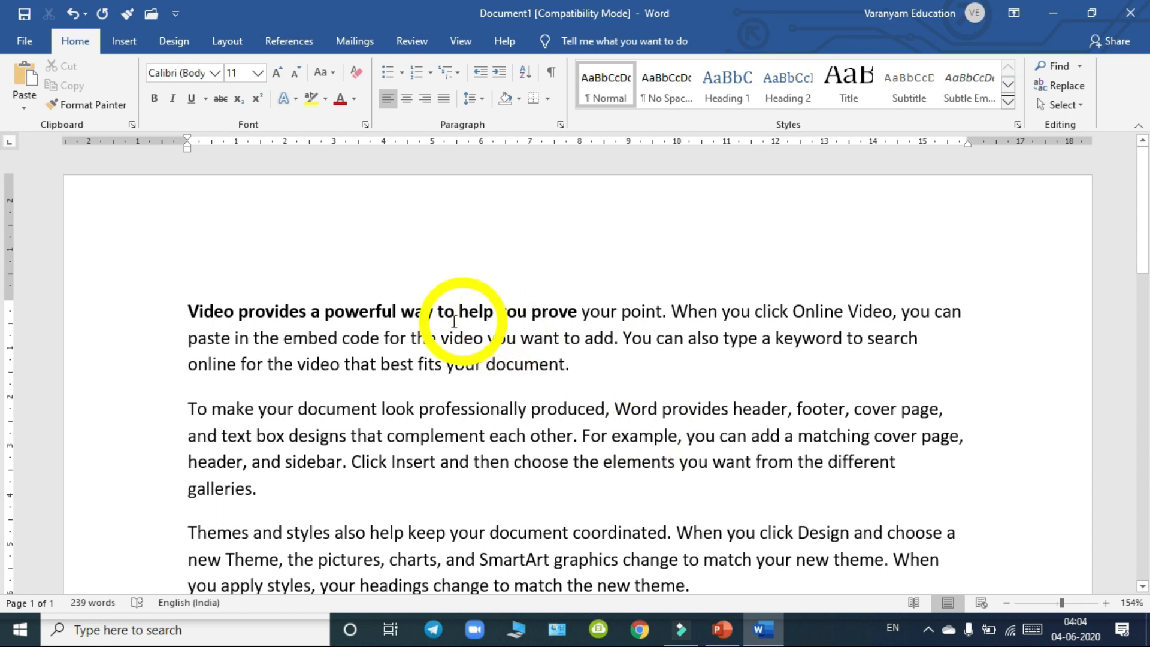
left_click(422, 312)
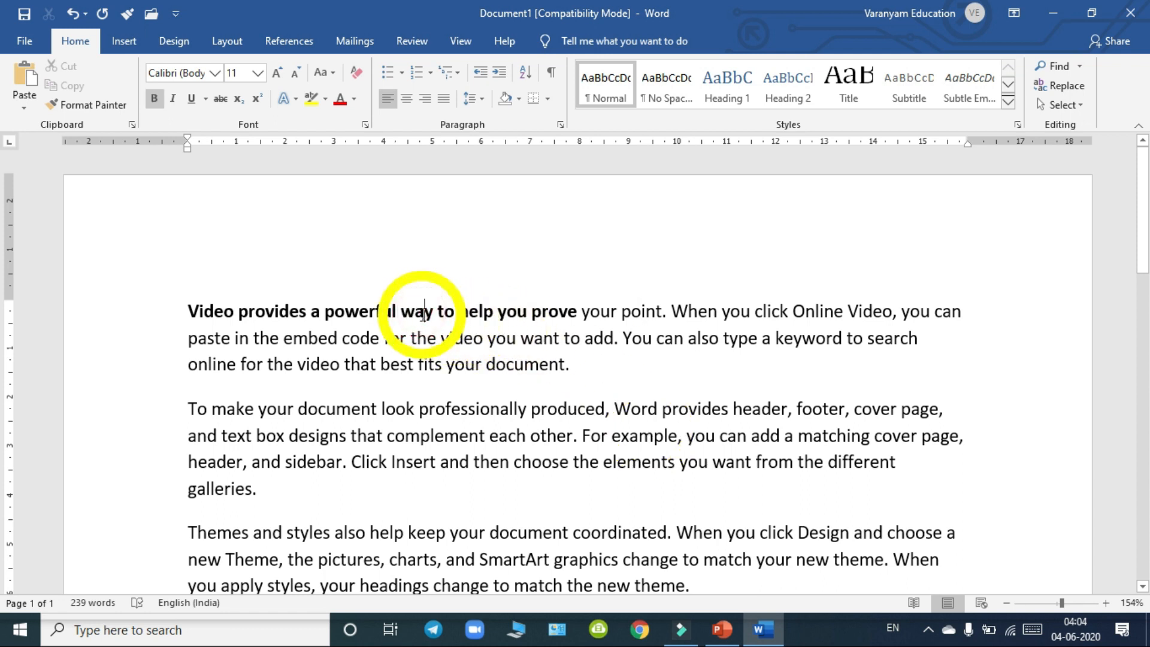
left_click_drag(188, 309, 574, 309)
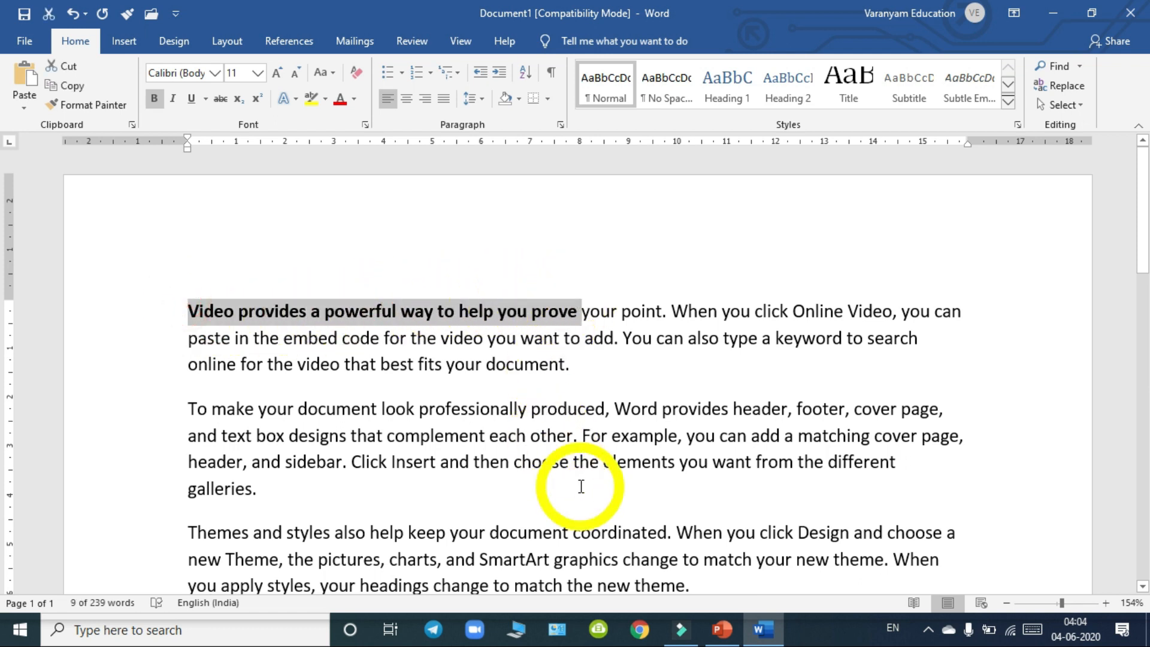
left_click(156, 102)
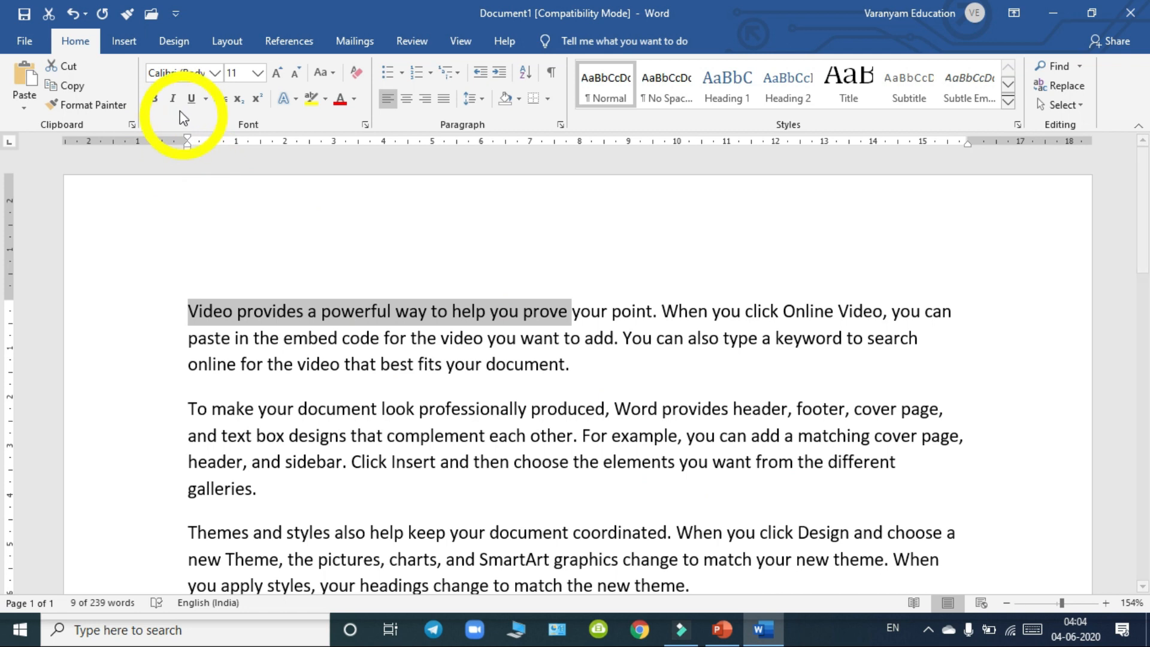
left_click(155, 99)
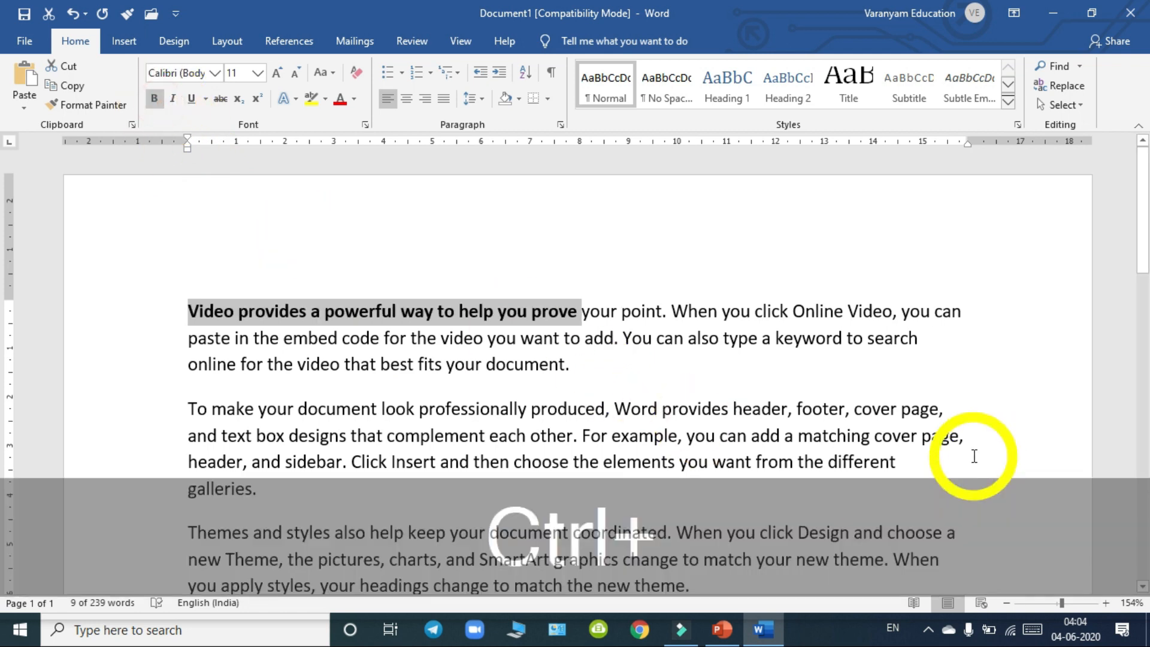
key("ctrl+b")
key("ctrl+b")
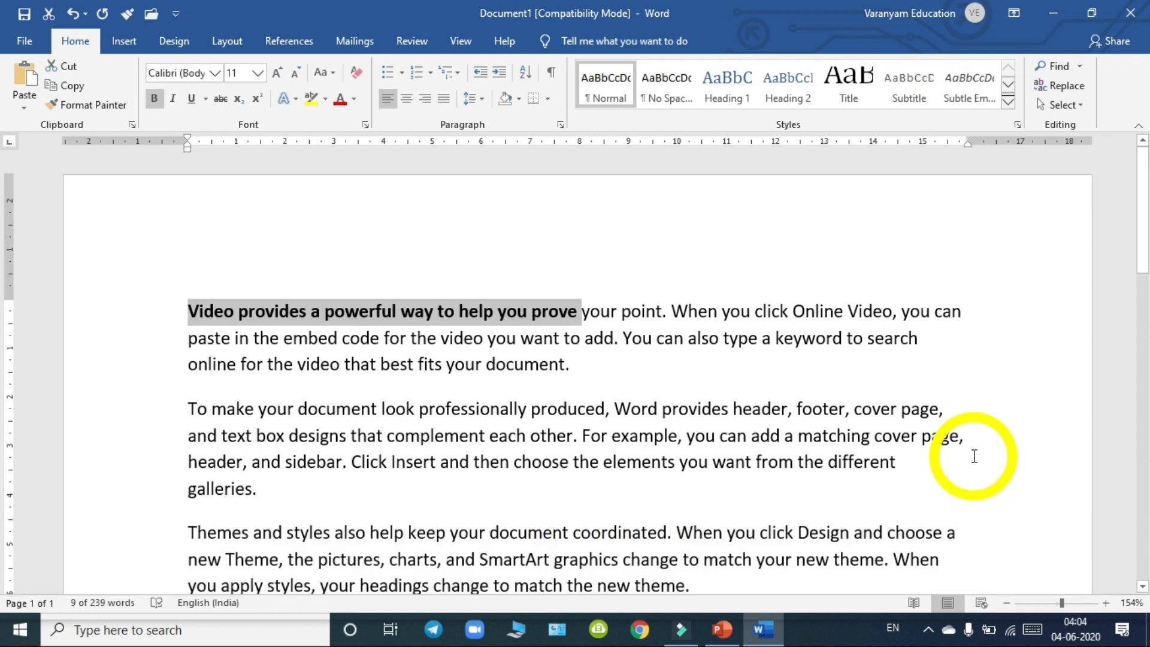
Apply italic and a single underline to the selected words "Video provides a powerful way to help you prove".
left_click(173, 99)
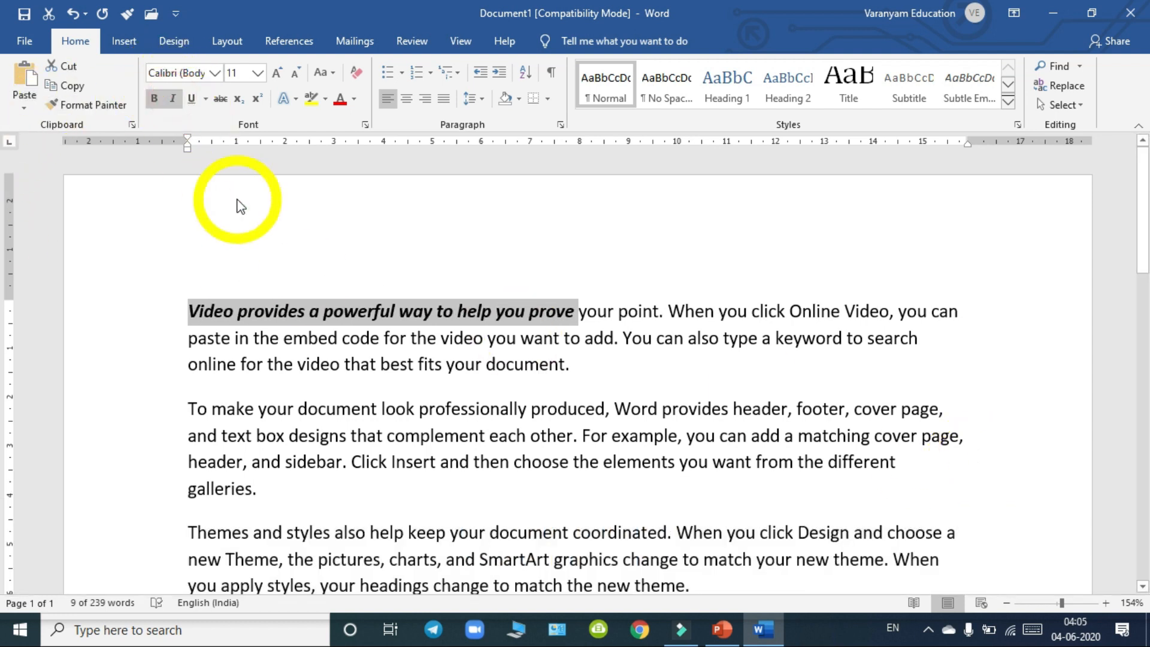
left_click(192, 99)
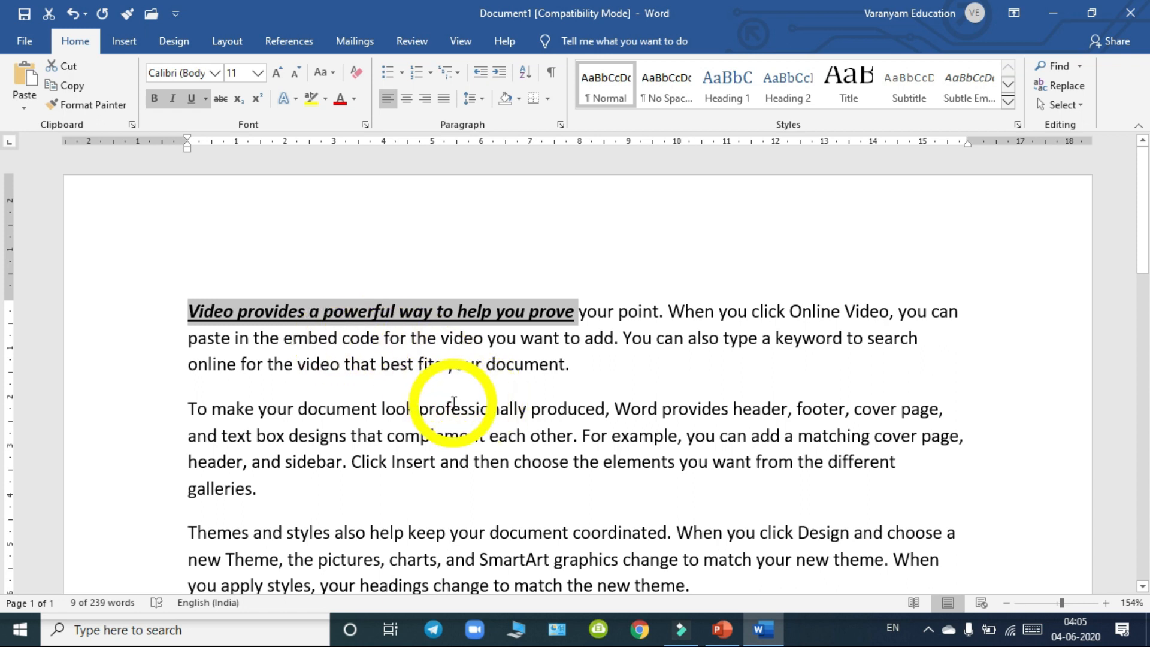
key("alt")
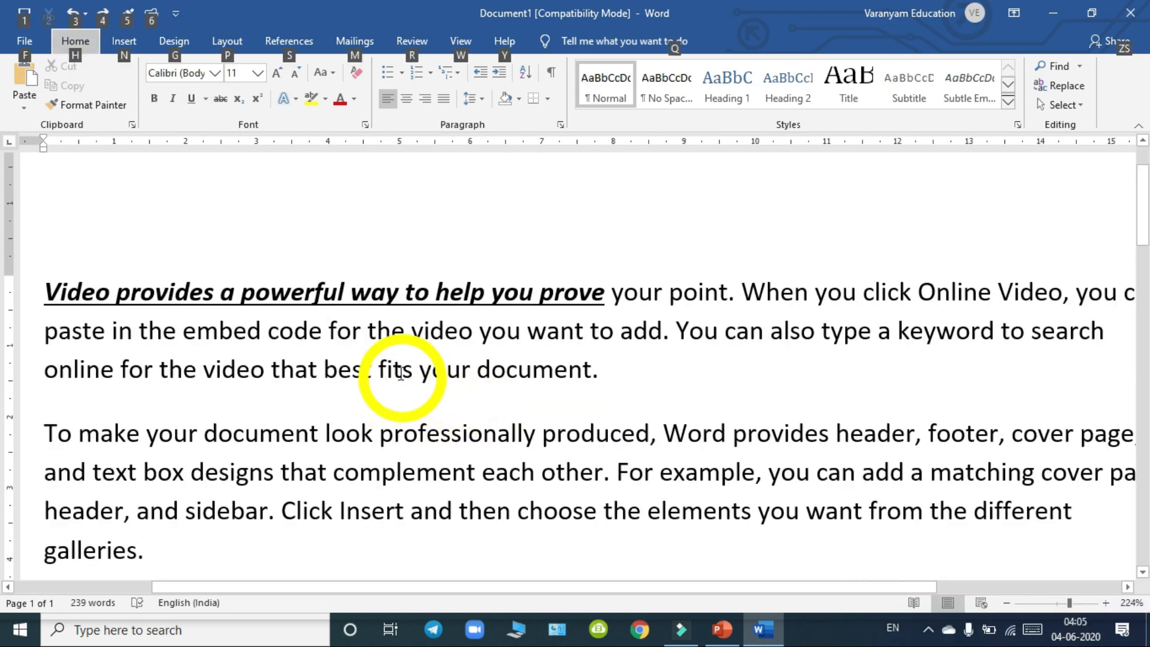
left_click(380, 345)
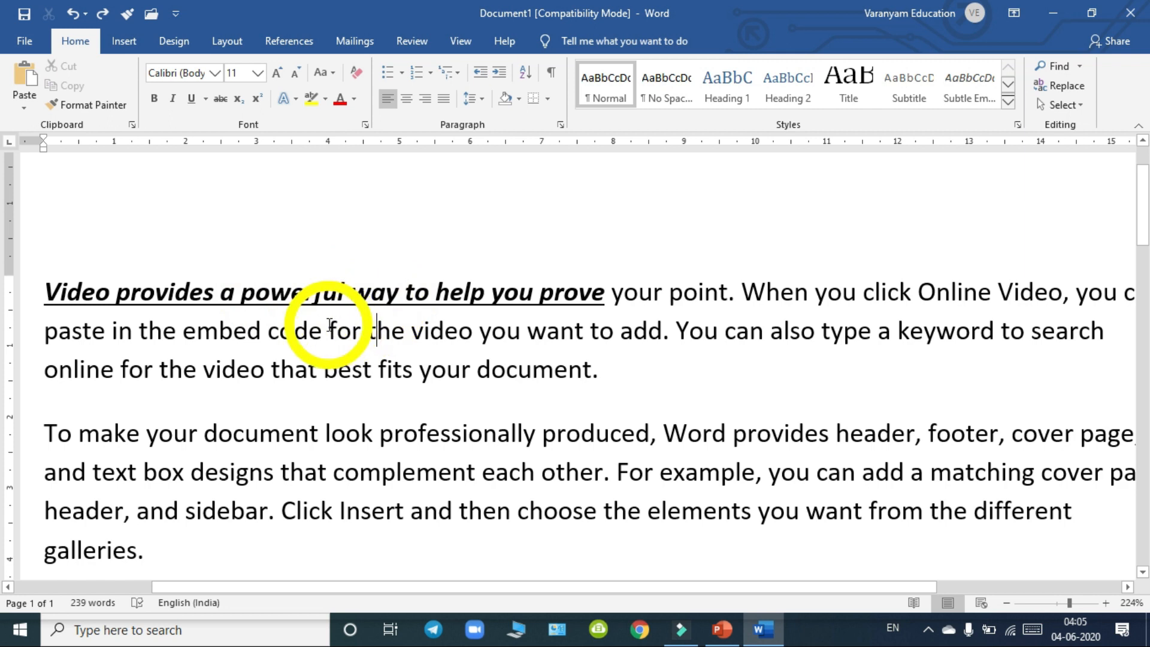
Apply a double underline to "embed code for the video" in the first paragraph.
left_click_drag(182, 330, 473, 324)
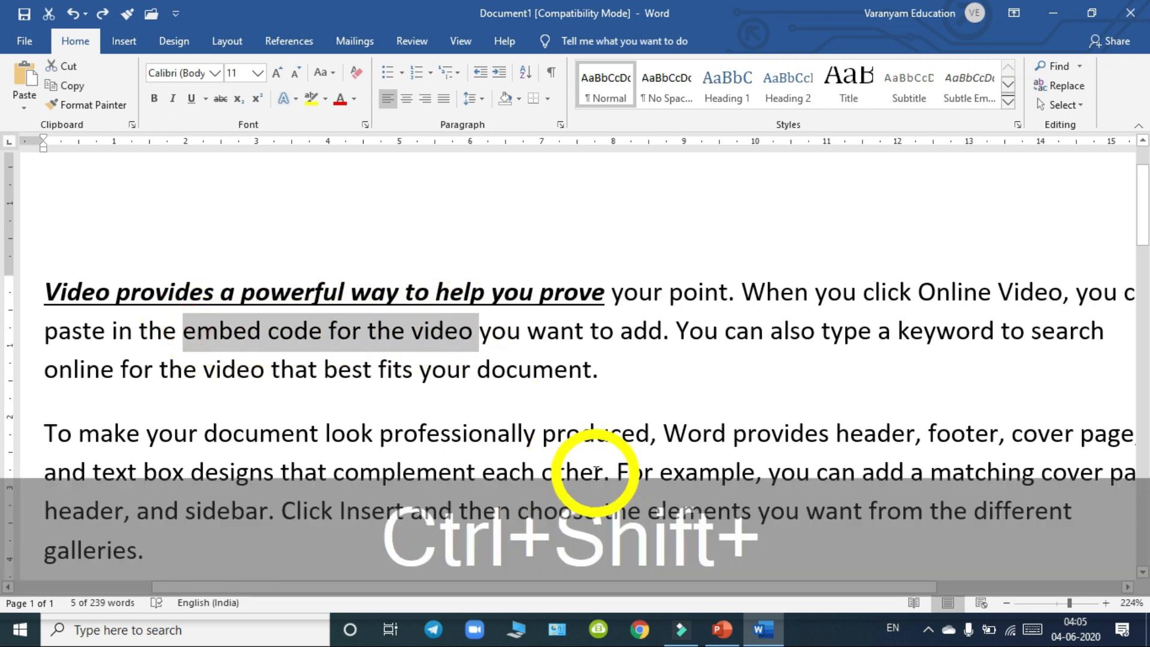
key("ctrl+shift+d")
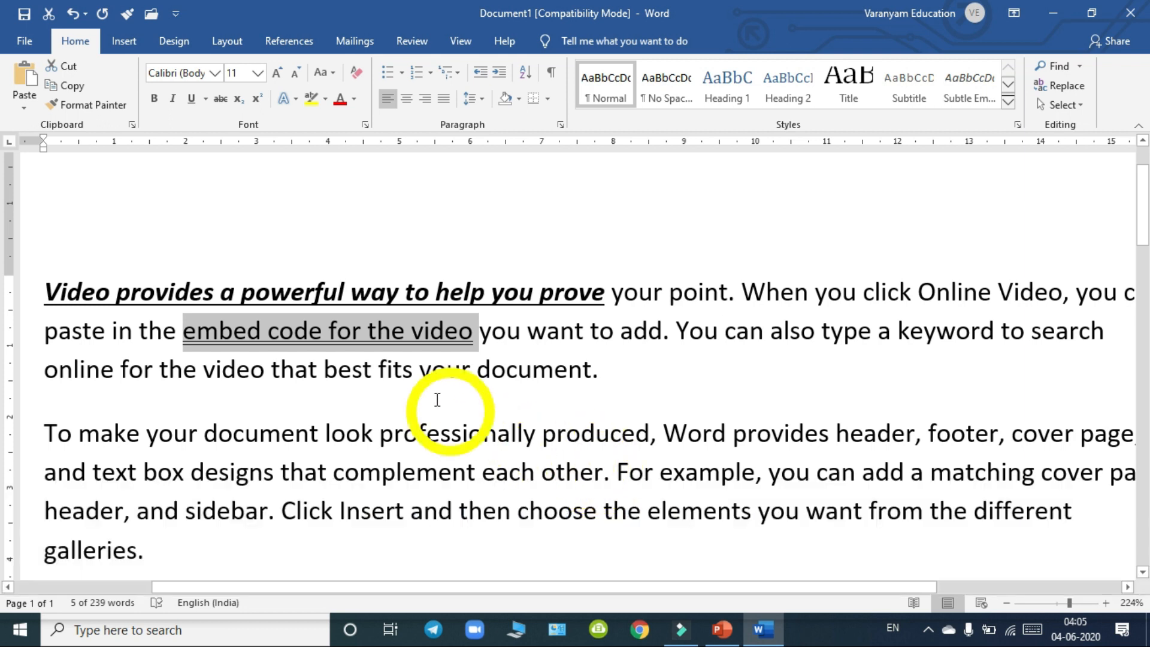
left_click(593, 368)
Underline only the words, not the spaces, in "want to add. You can also type" in the first paragraph.
left_click_drag(533, 333, 863, 324)
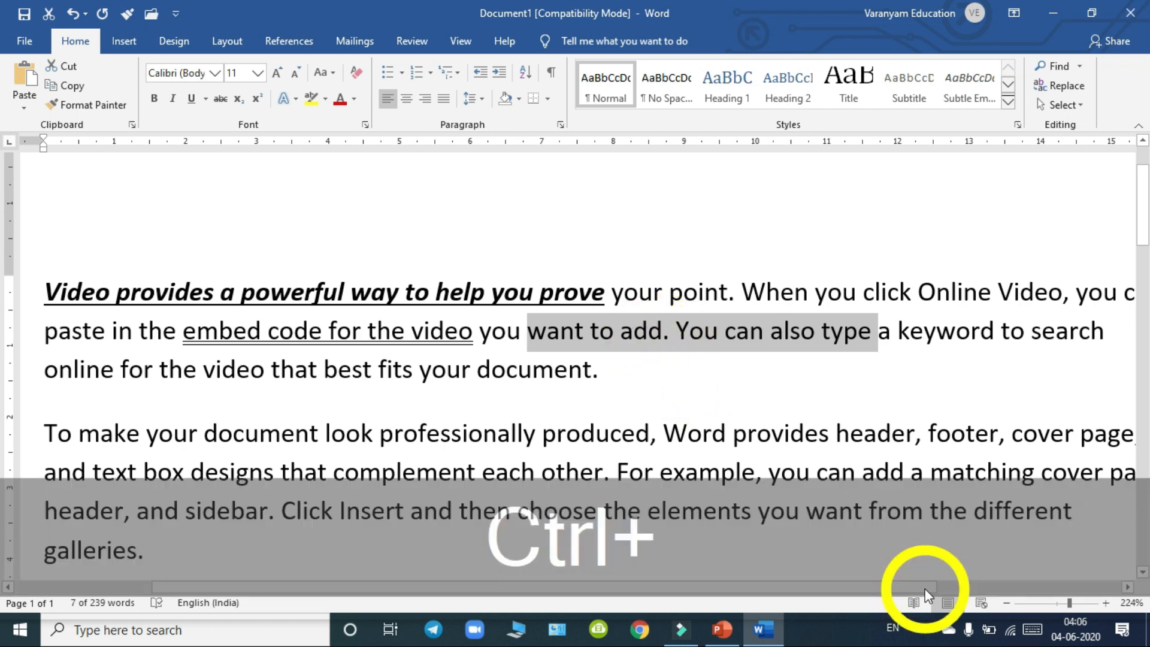
key("ctrl+shift+w")
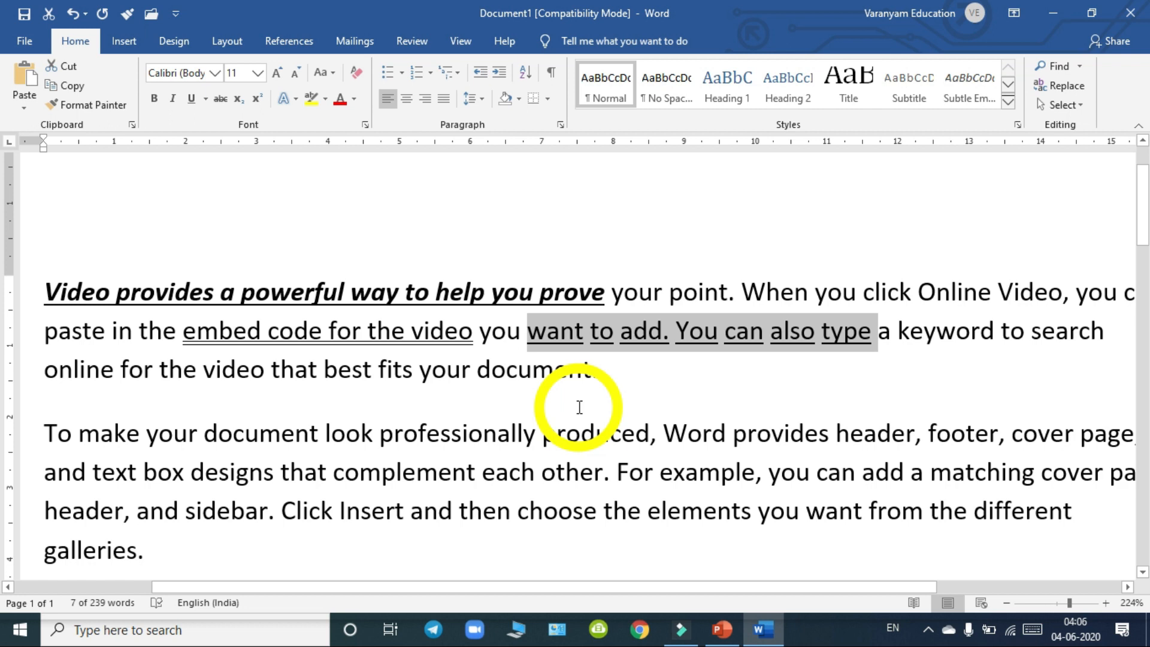
left_click(353, 295)
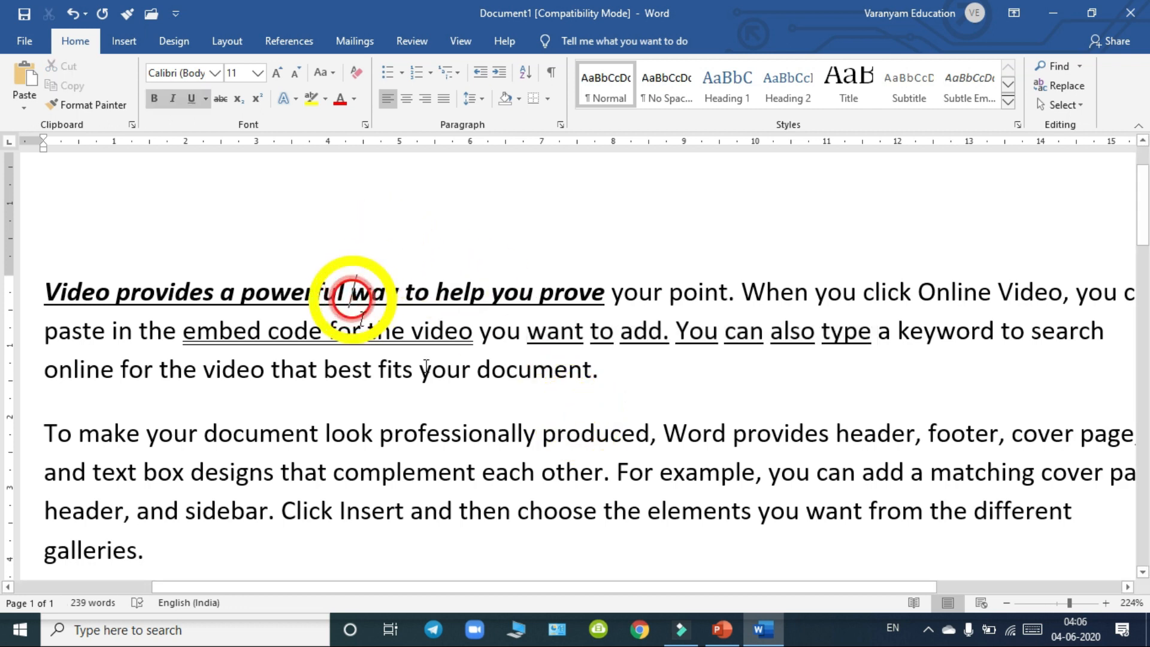
left_click(281, 329)
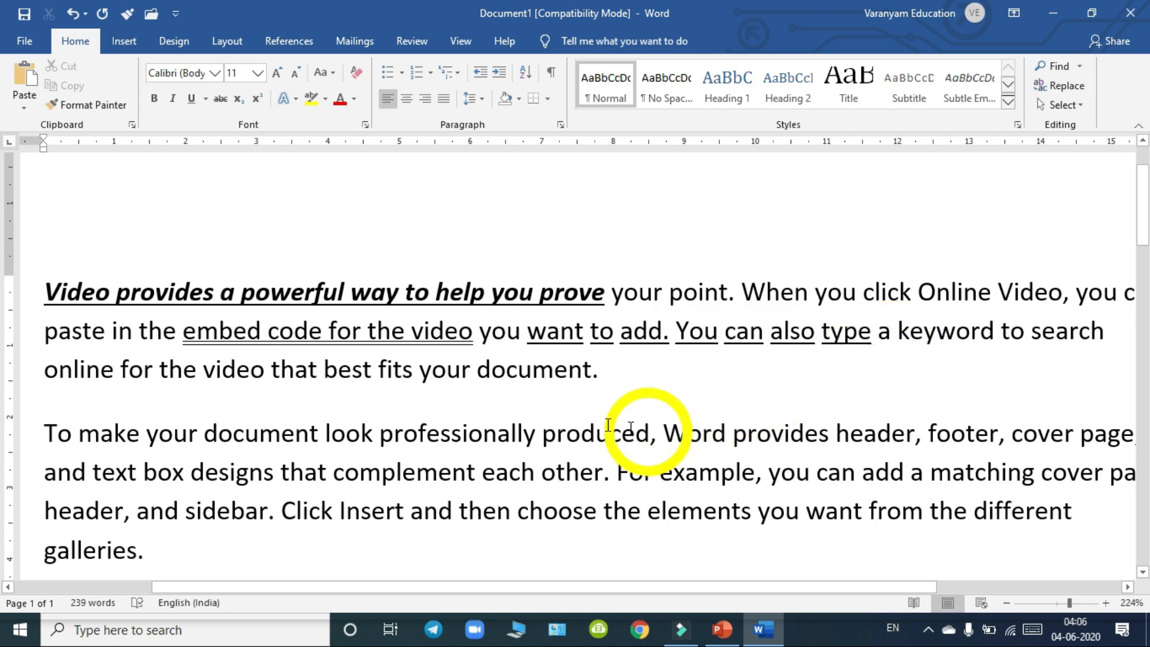
Apply strikethrough to "professionally produced, Word provides" in the second paragraph.
scroll(472, 411, "down", 2, "ctrl")
scroll(472, 411, "down", 1, "ctrl")
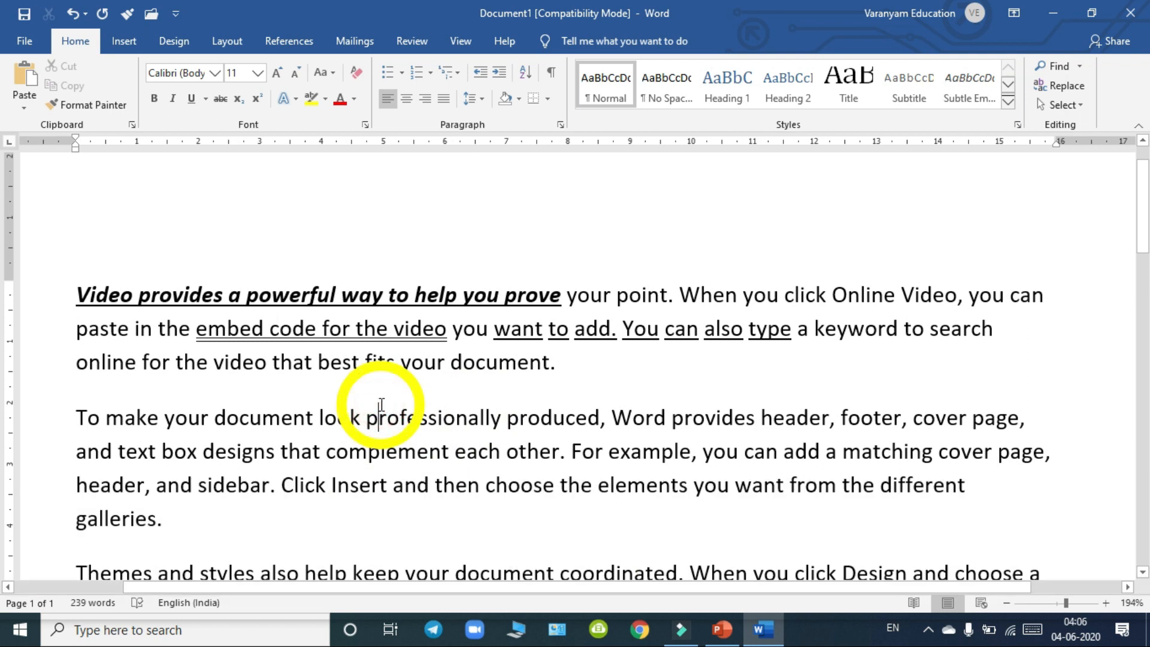
left_click_drag(381, 404, 683, 423)
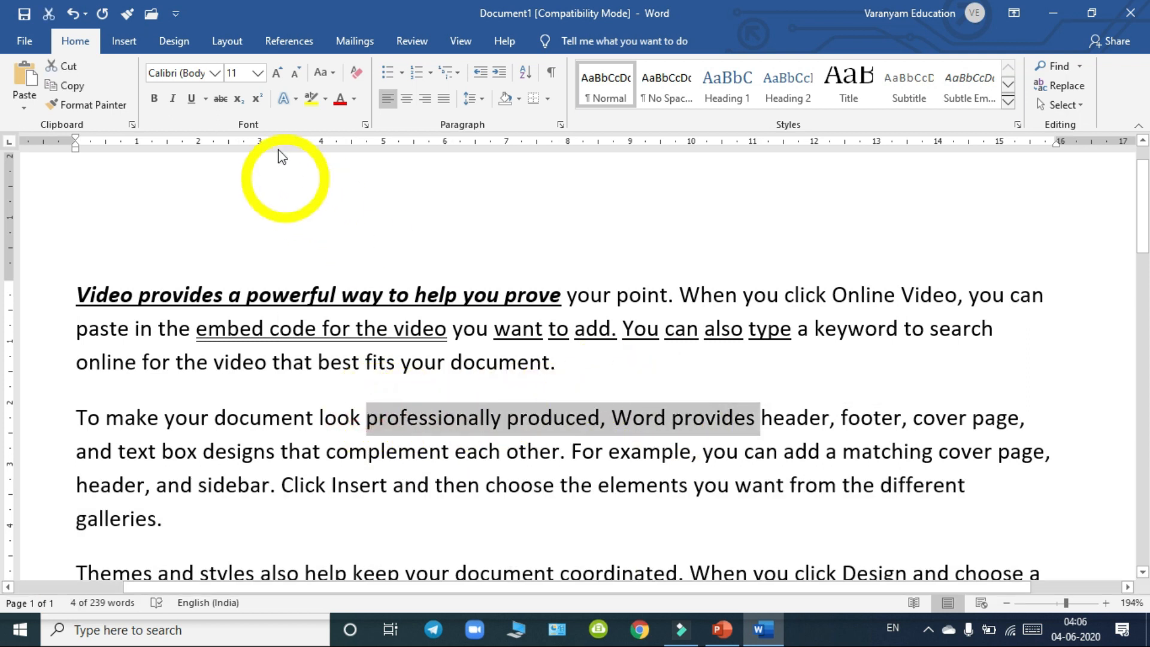
left_click(219, 102)
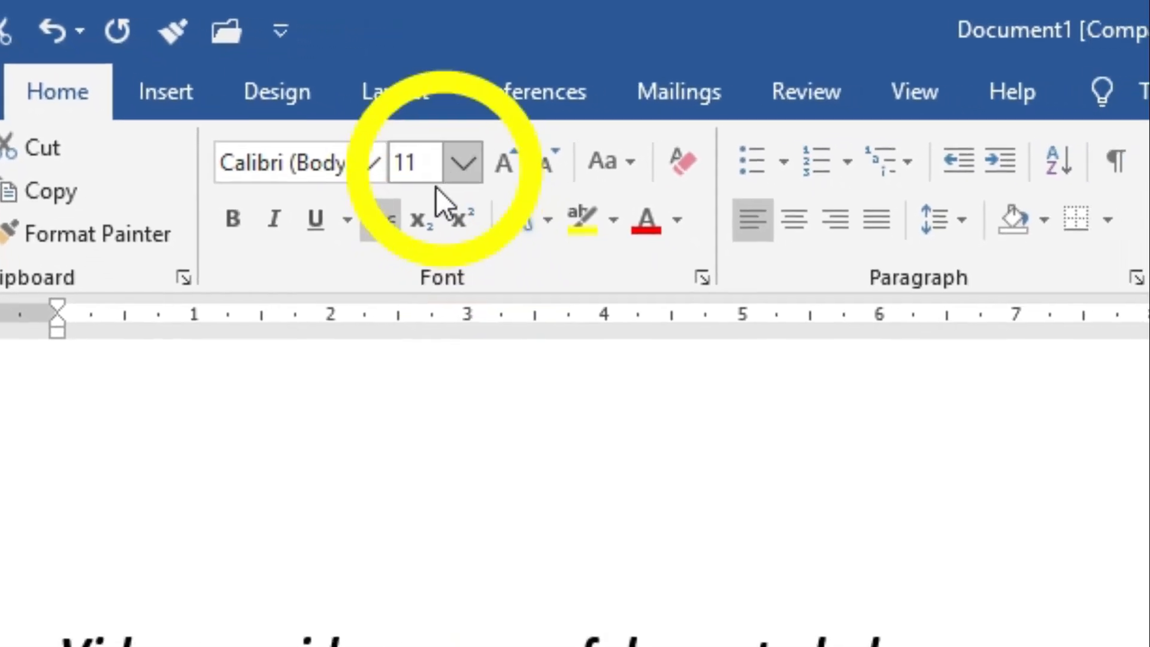
Enter "H2O" at font size 18 on the empty line below the last paragraph.
scroll(508, 574, "up", 5)
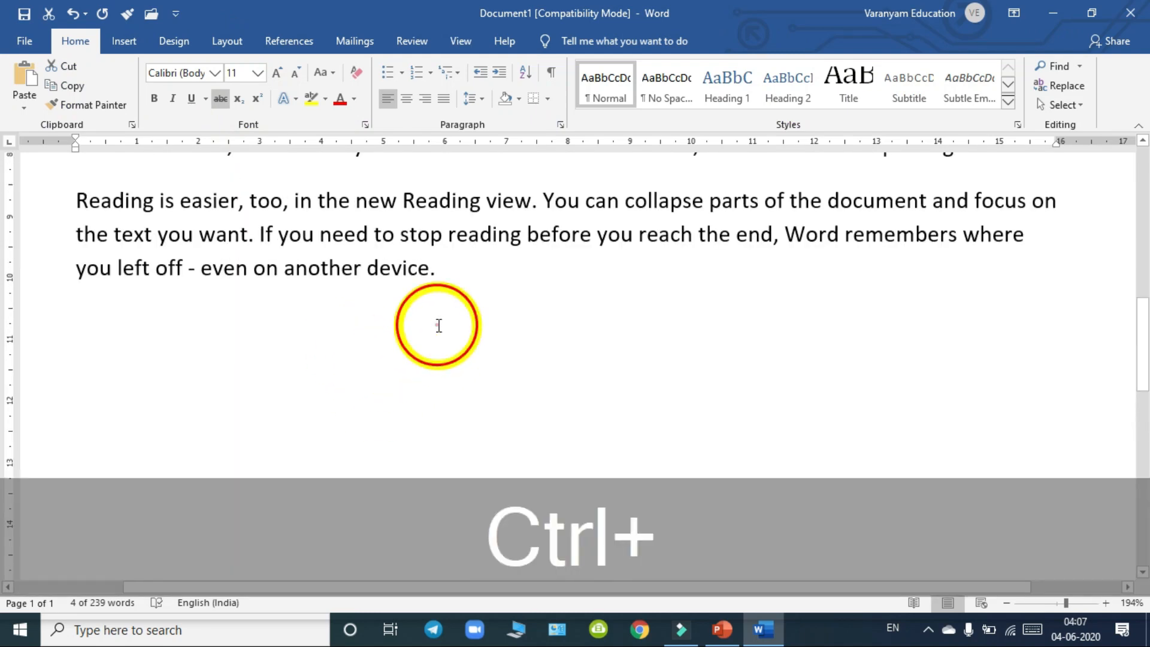
left_click(547, 323)
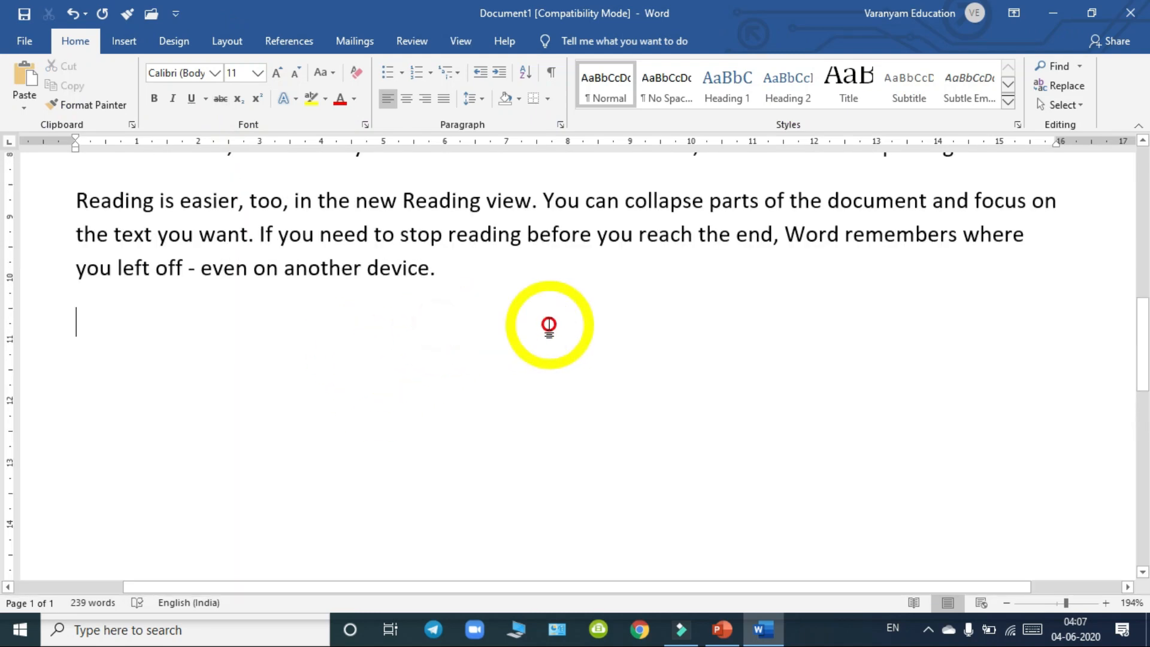
key("ctrl+shift+period")
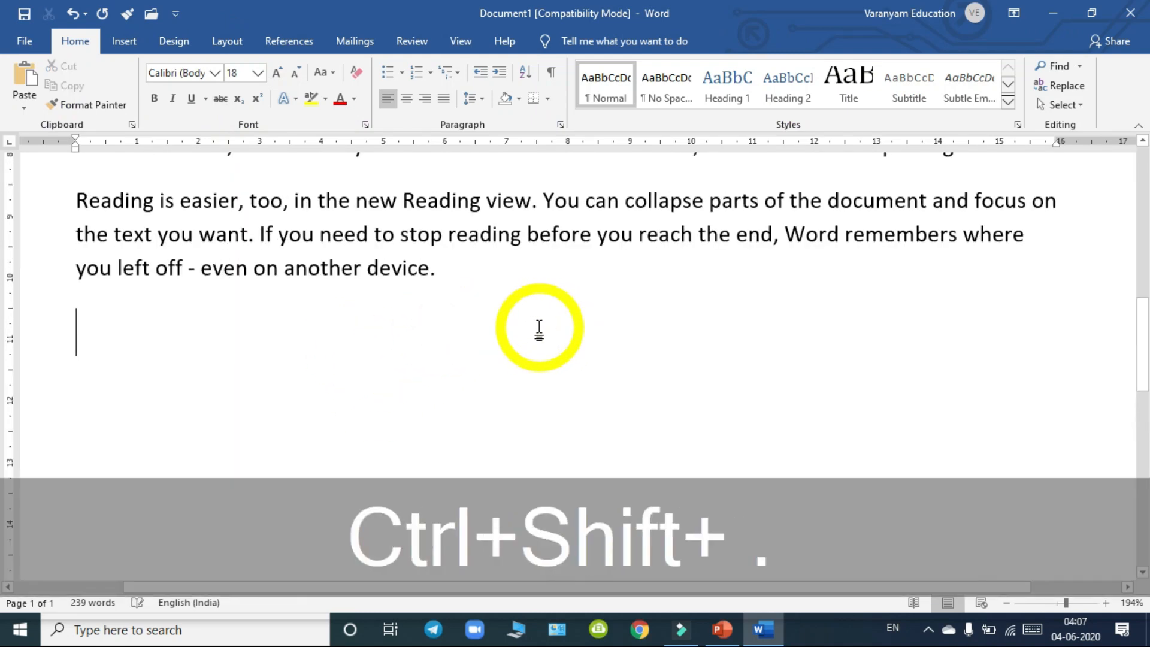
type("H2O")
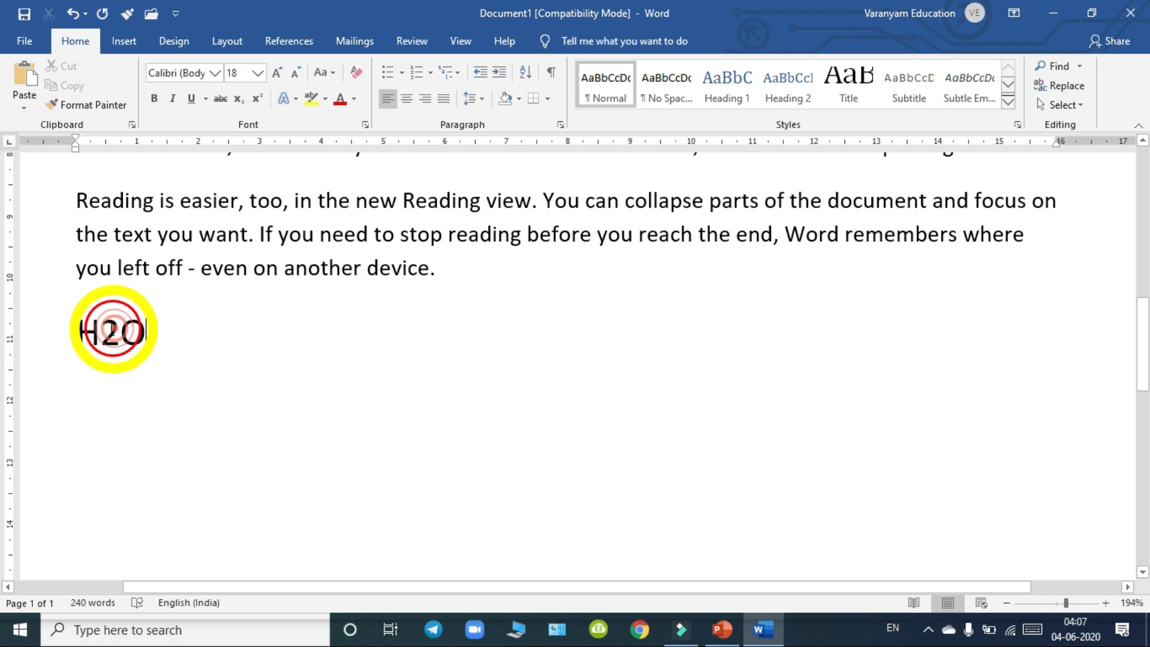
Format the 2 in "H2O" as subscript.
left_click_drag(116, 329, 101, 330)
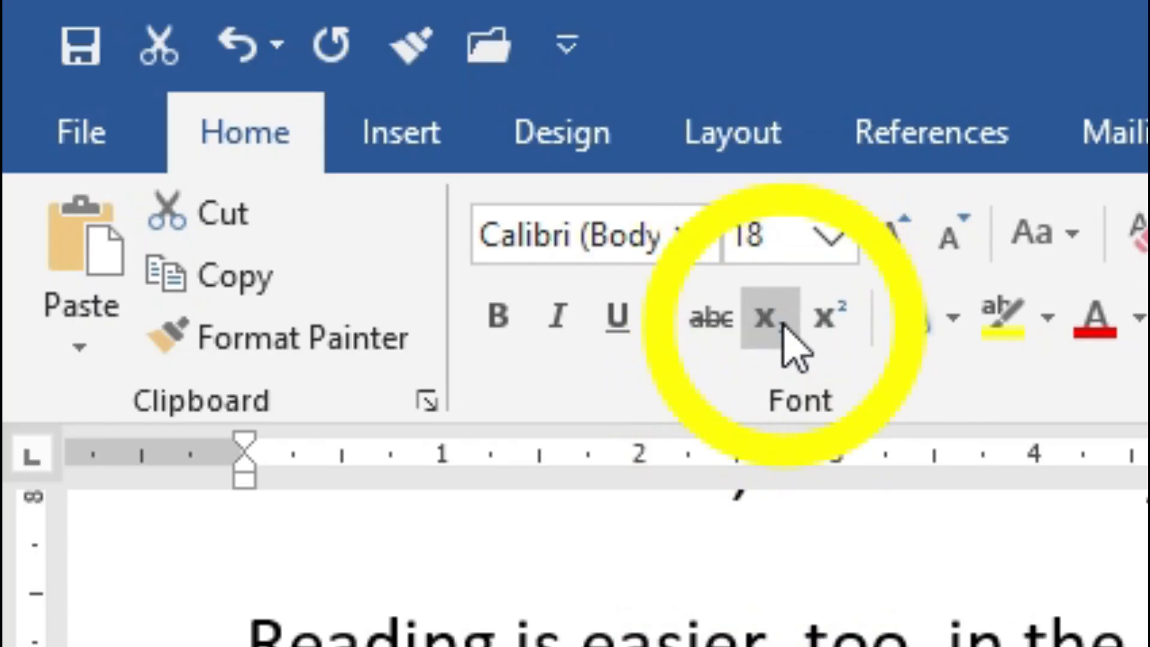
left_click(773, 321)
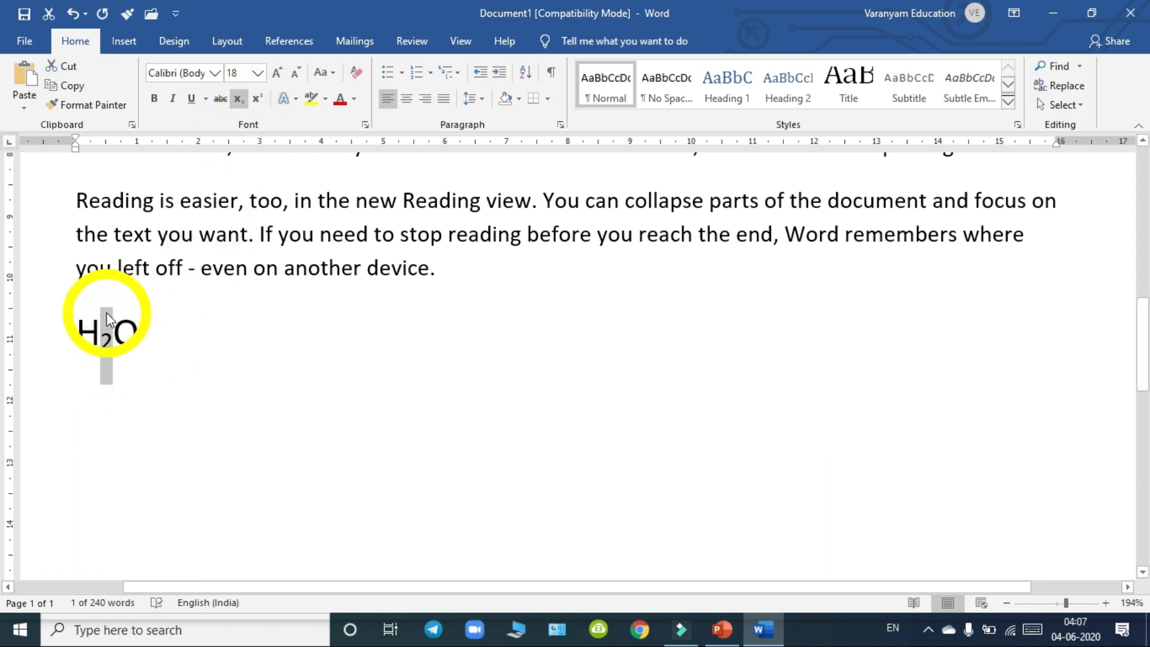
left_click(120, 354)
left_click(189, 333)
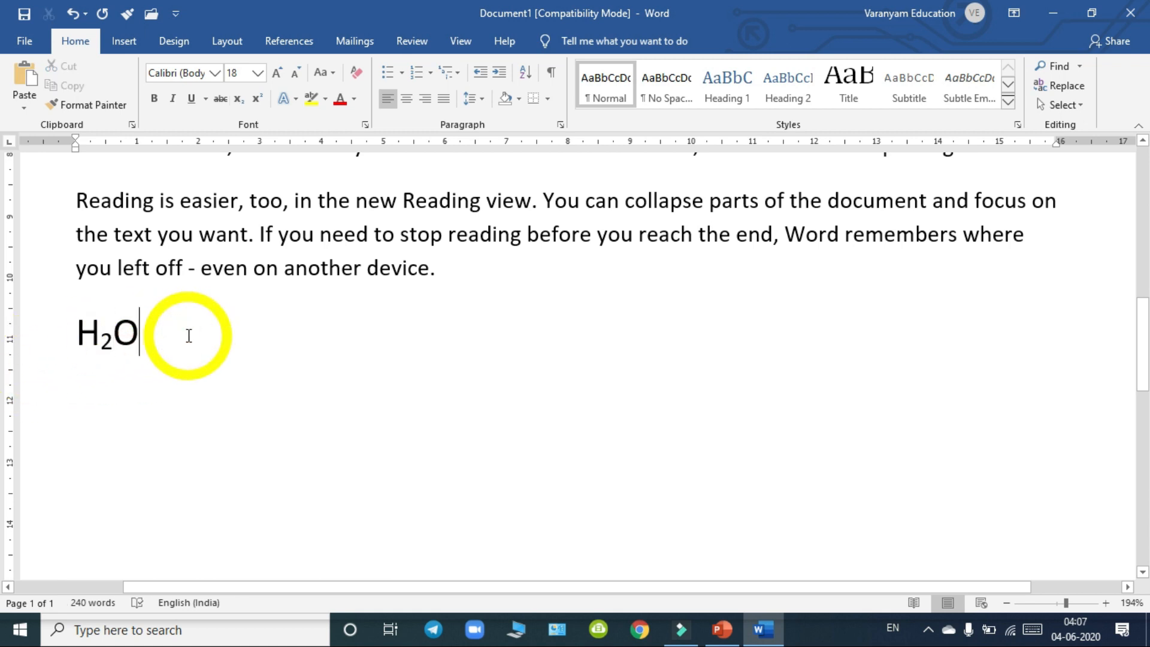
Toggle subscript off and back on for the 2 in "H2O".
left_click_drag(112, 348, 100, 348)
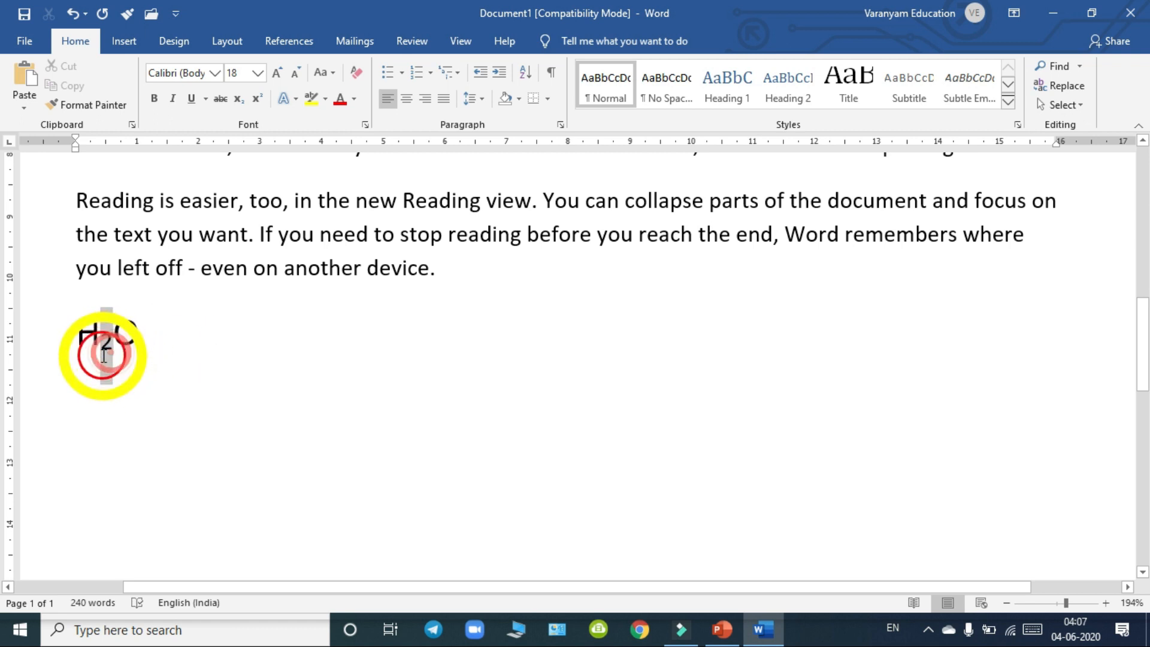
key("ctrl+equal")
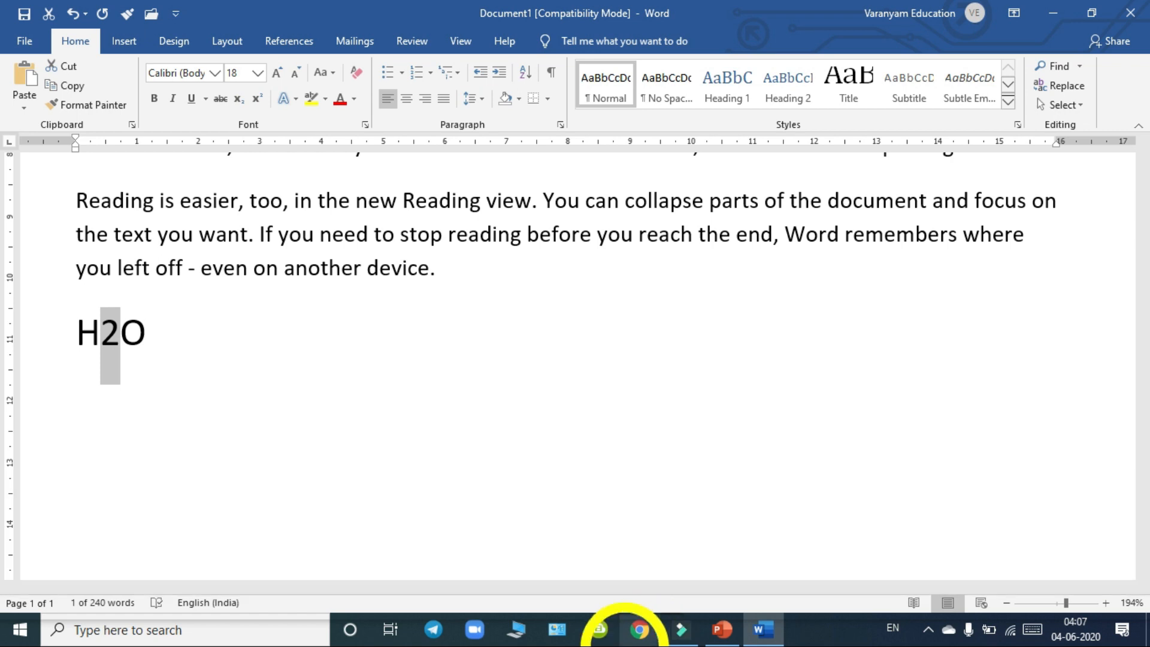
key("ctrl+equal")
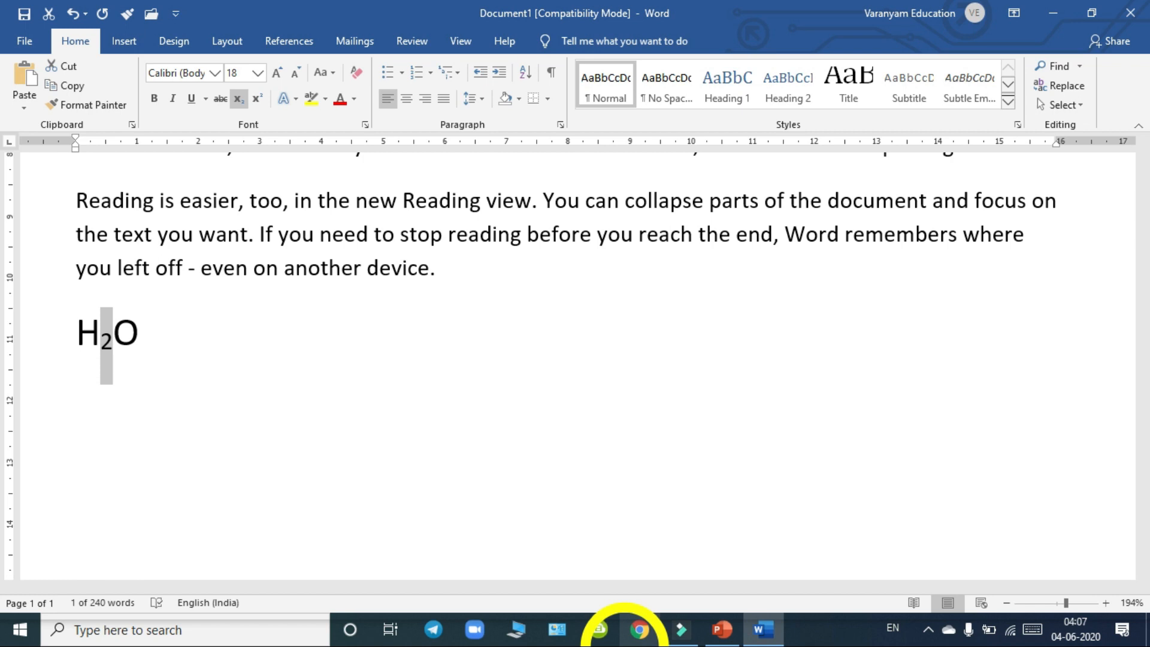
Add "1st 2nd 10th" and, after a gap, "X4" on the same line as the water formula.
left_click(228, 345)
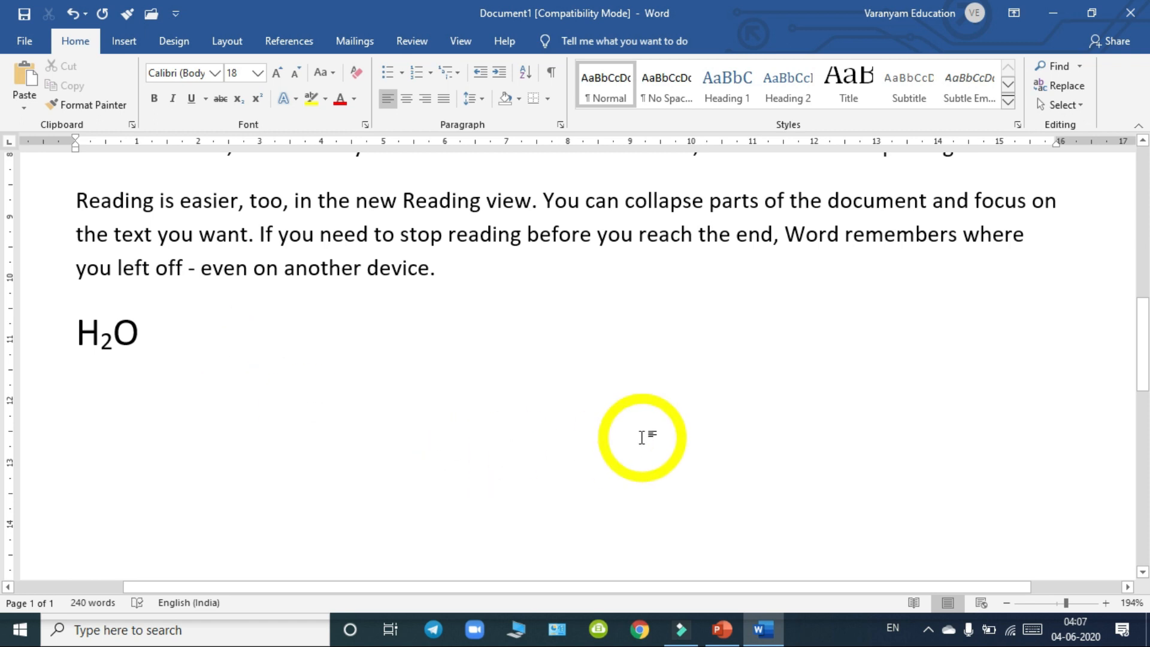
type("1st ")
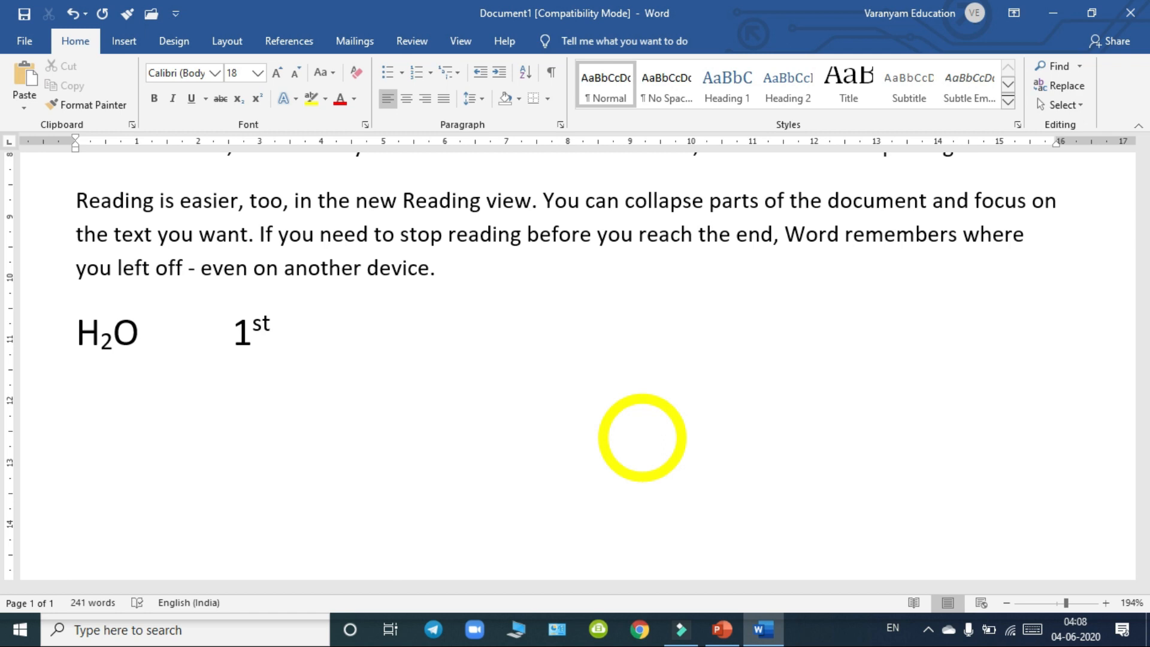
type("2nd 10th")
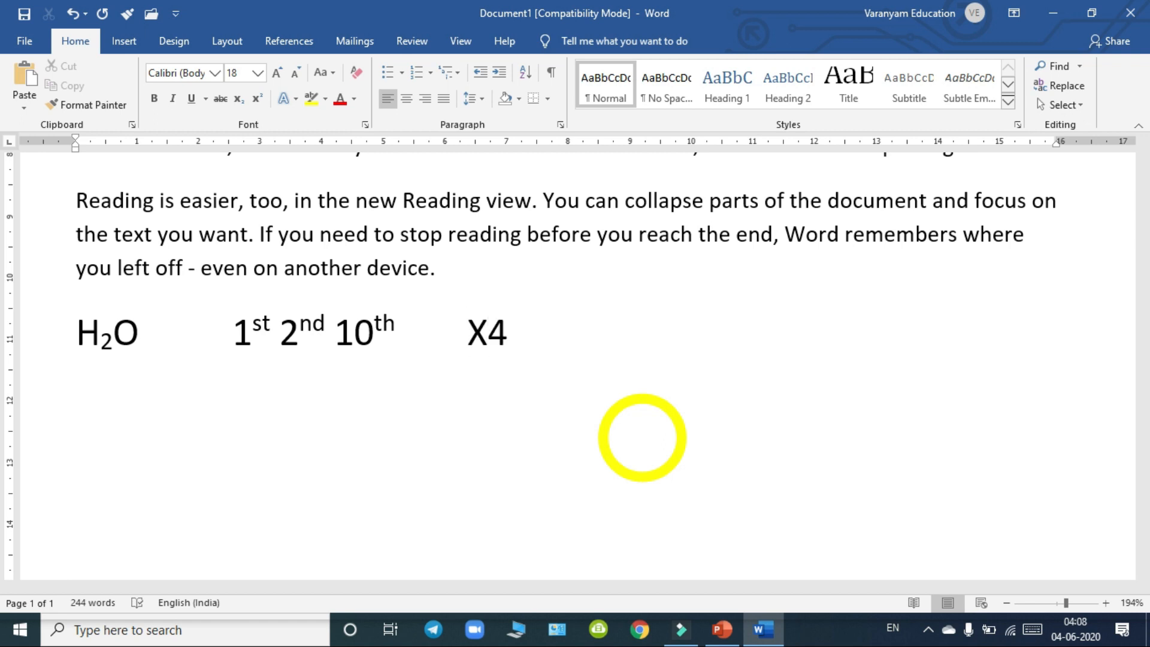
Format the 4 in "X4" as superscript.
scroll(639, 479, "up", 4)
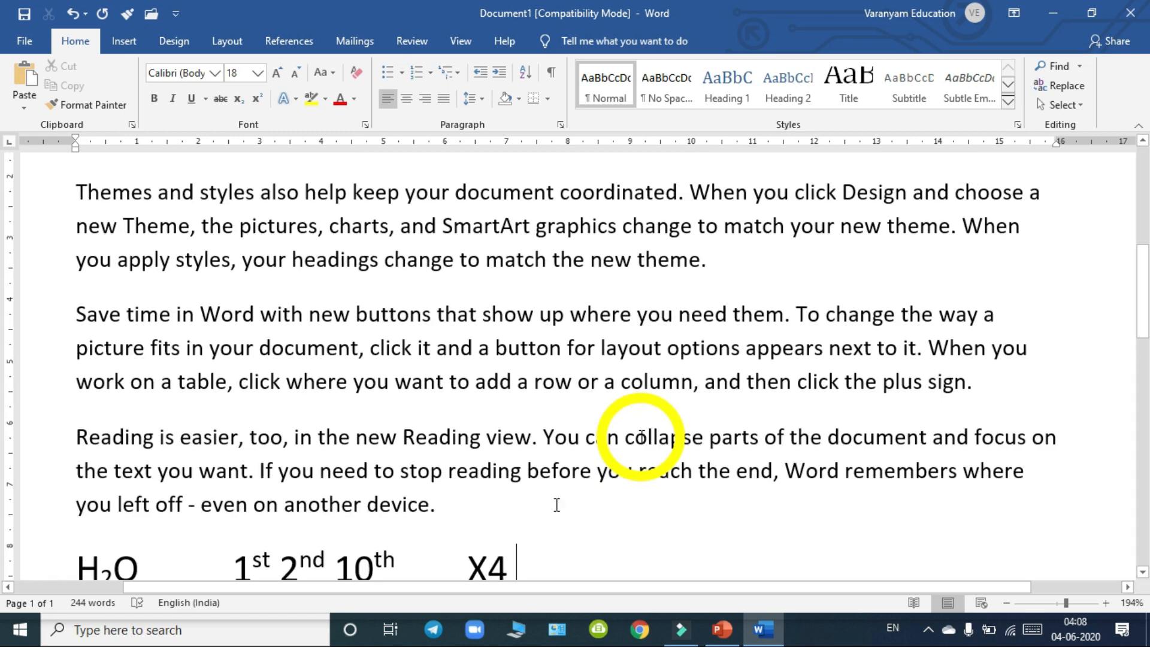
scroll(524, 432, "down", 4)
left_click_drag(511, 330, 489, 330)
key("ctrl+shift+equal")
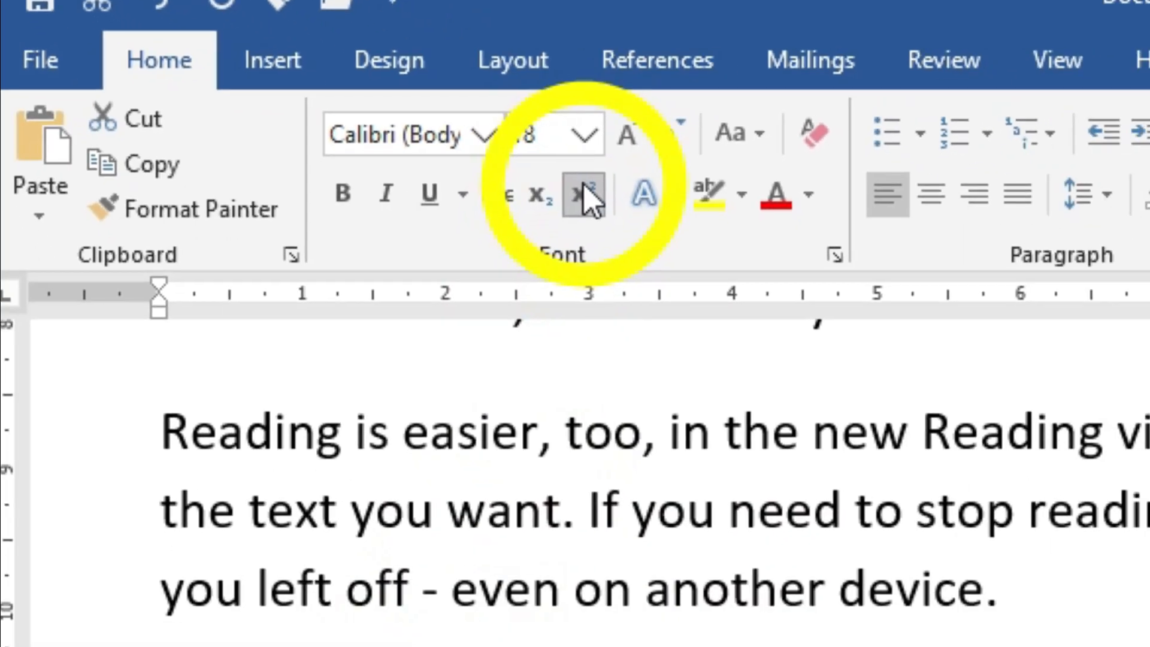
left_click(595, 359)
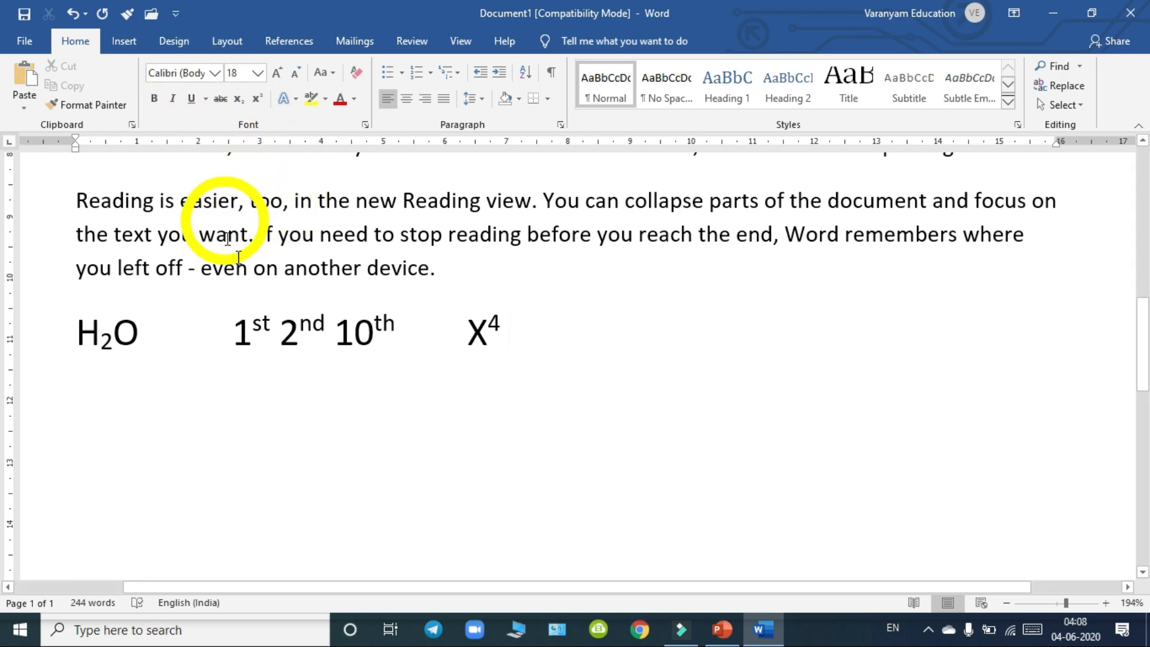
Examine the available fonts and preset font sizes for the first two lines of the second paragraph.
scroll(257, 252, "up", 10)
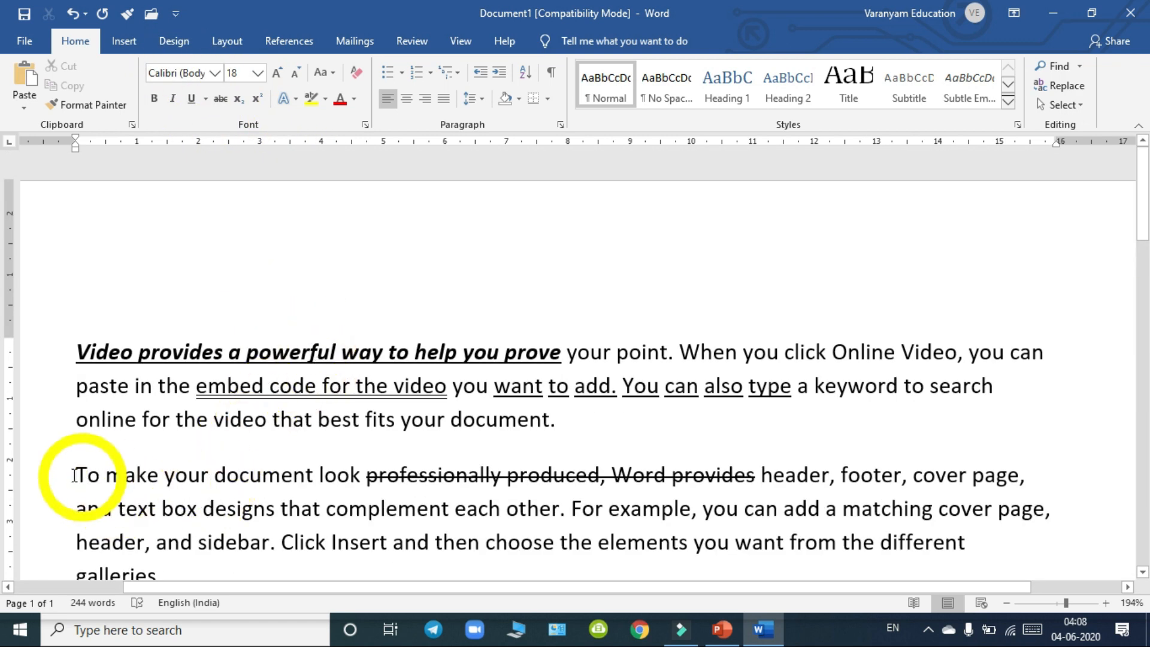
left_click_drag(73, 475, 1053, 512)
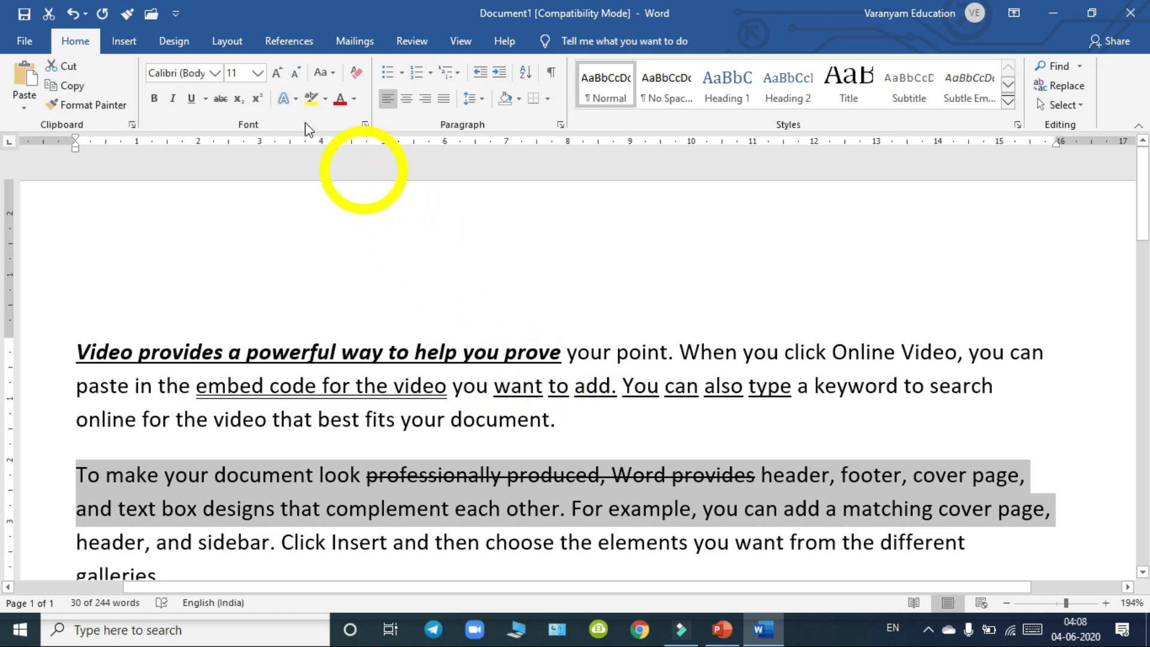
left_click(214, 73)
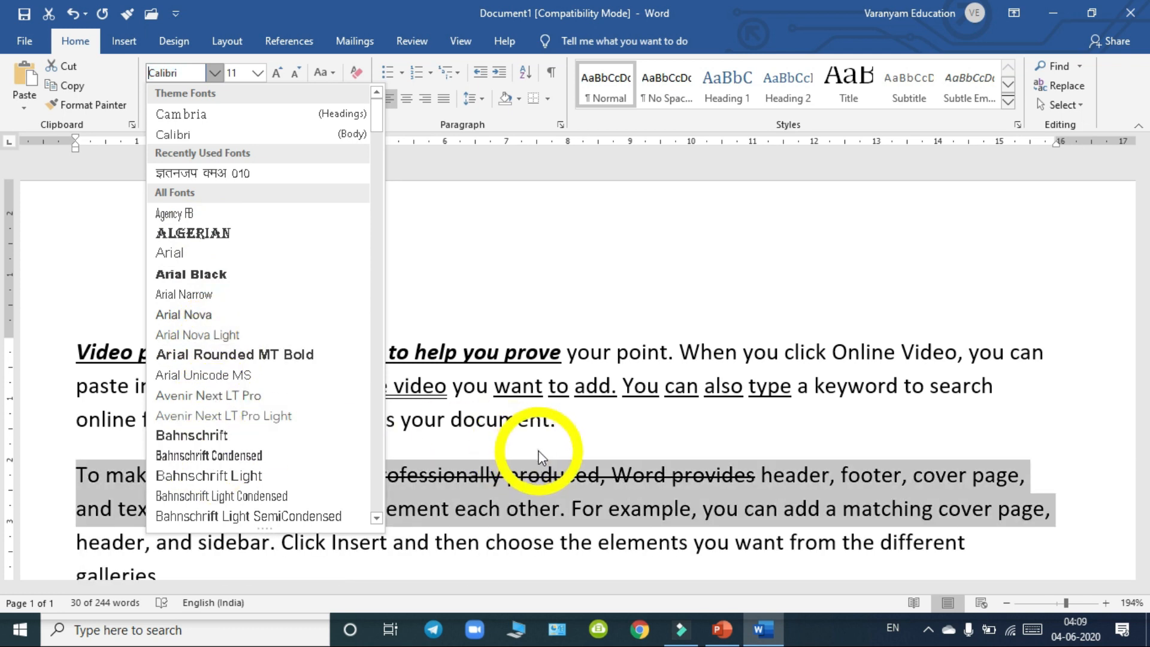
left_click(373, 227)
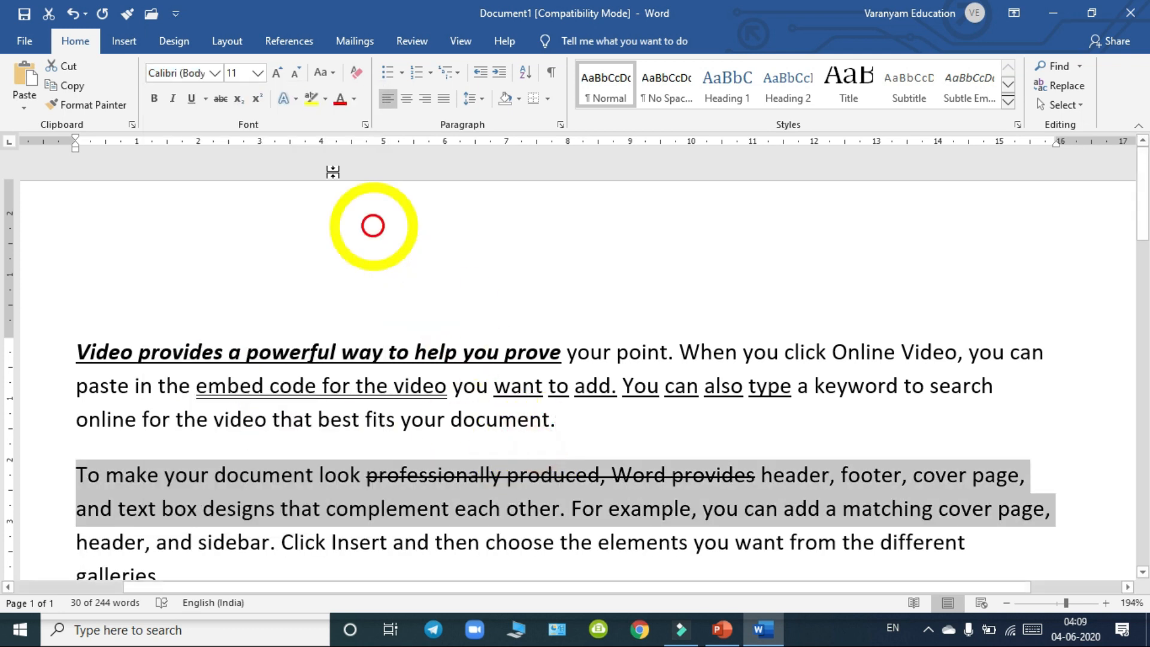
left_click(259, 75)
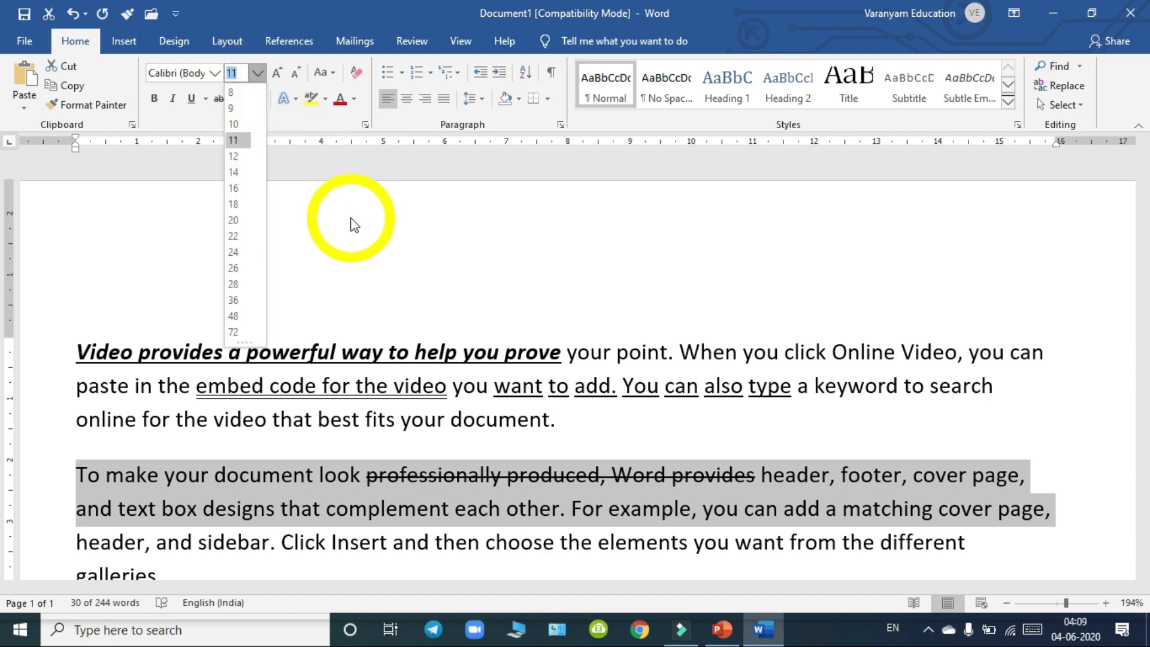
left_click(415, 322)
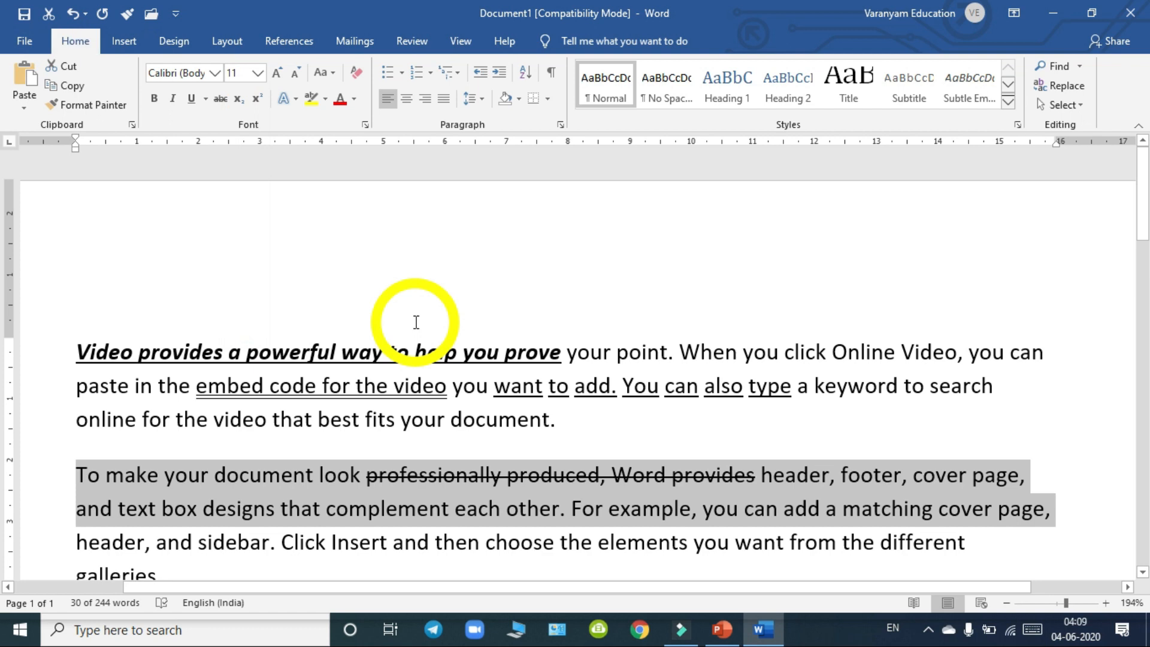
left_click(259, 73)
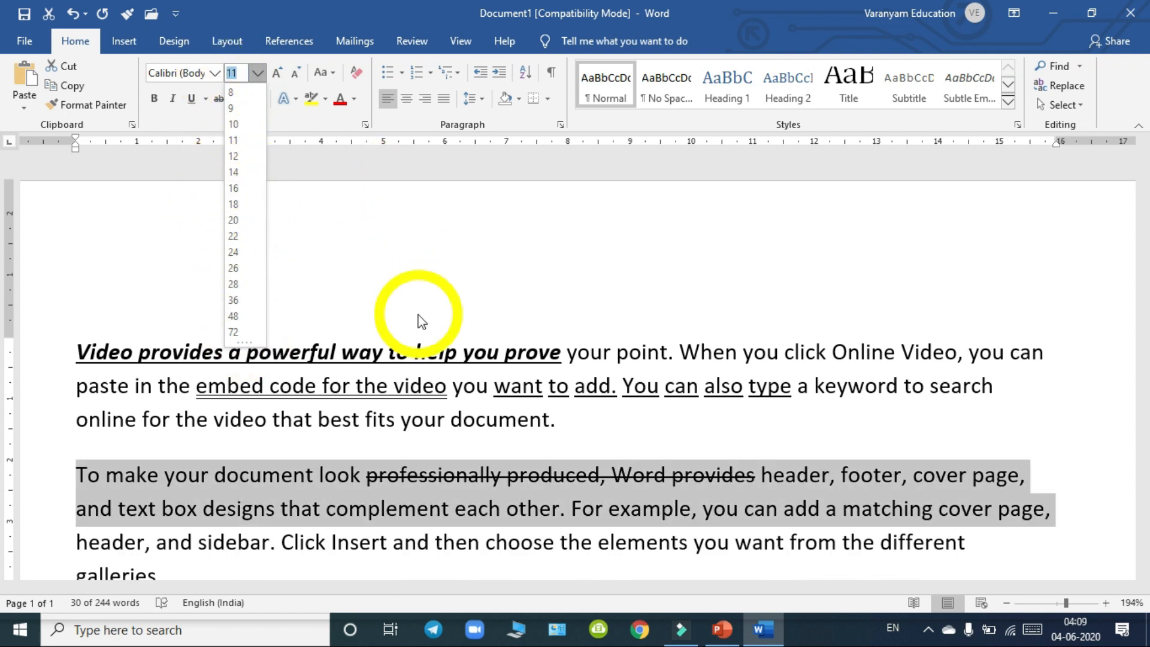
left_click(442, 373)
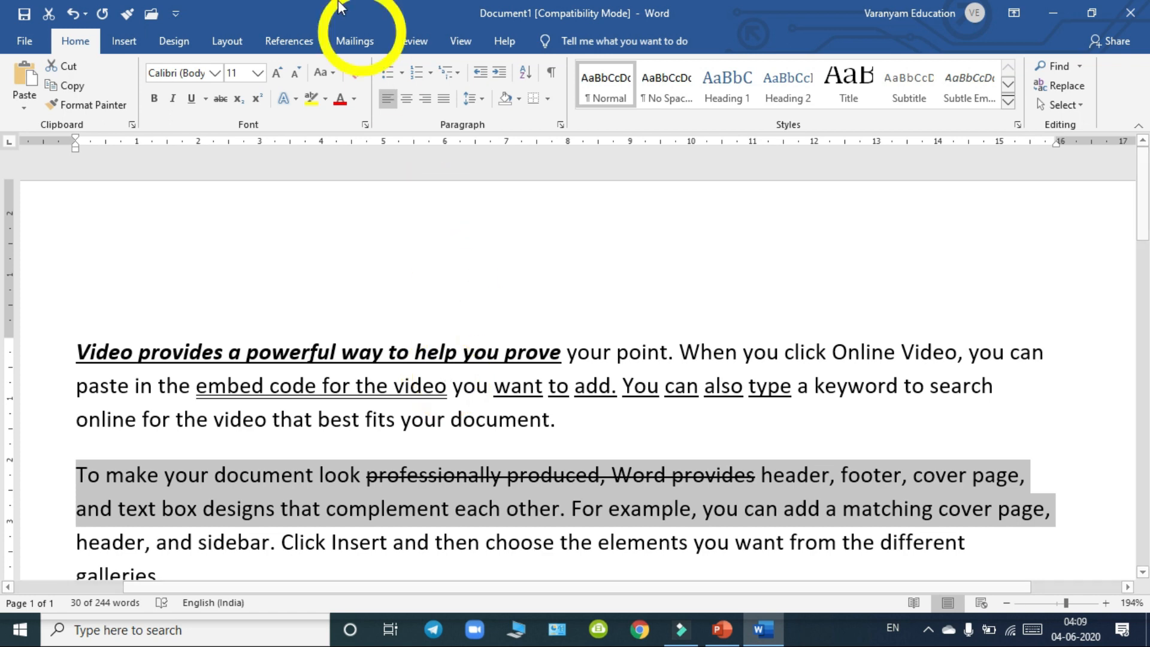
Try to set the font size of the second paragraph's first two lines to 1700.
left_click(257, 73)
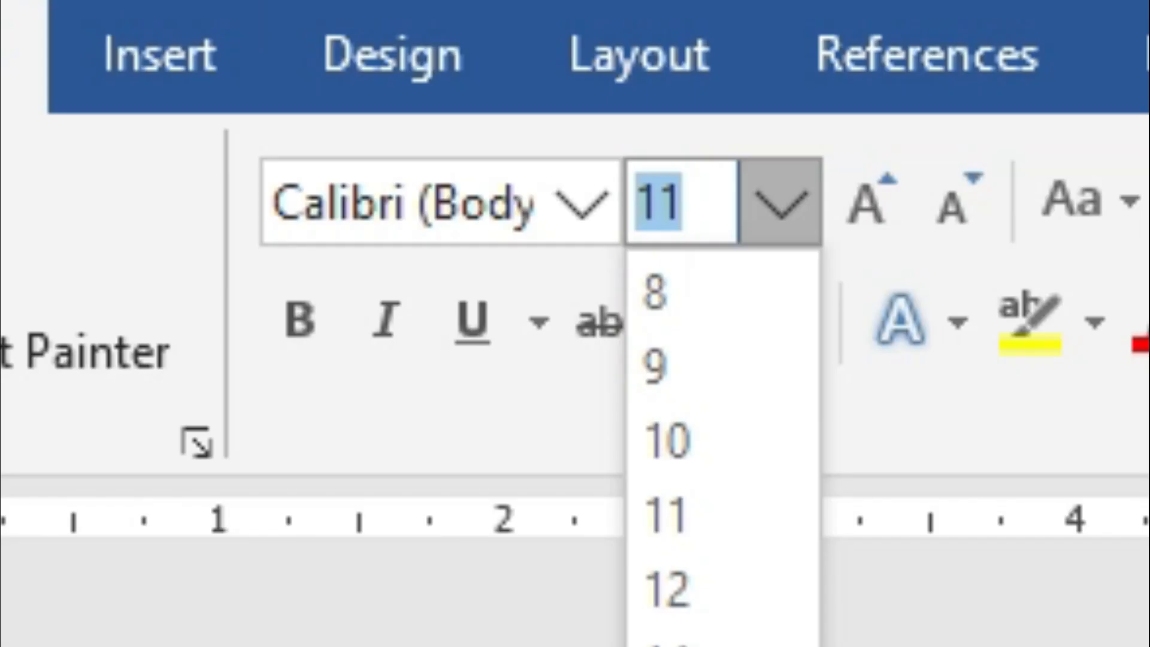
type("1700")
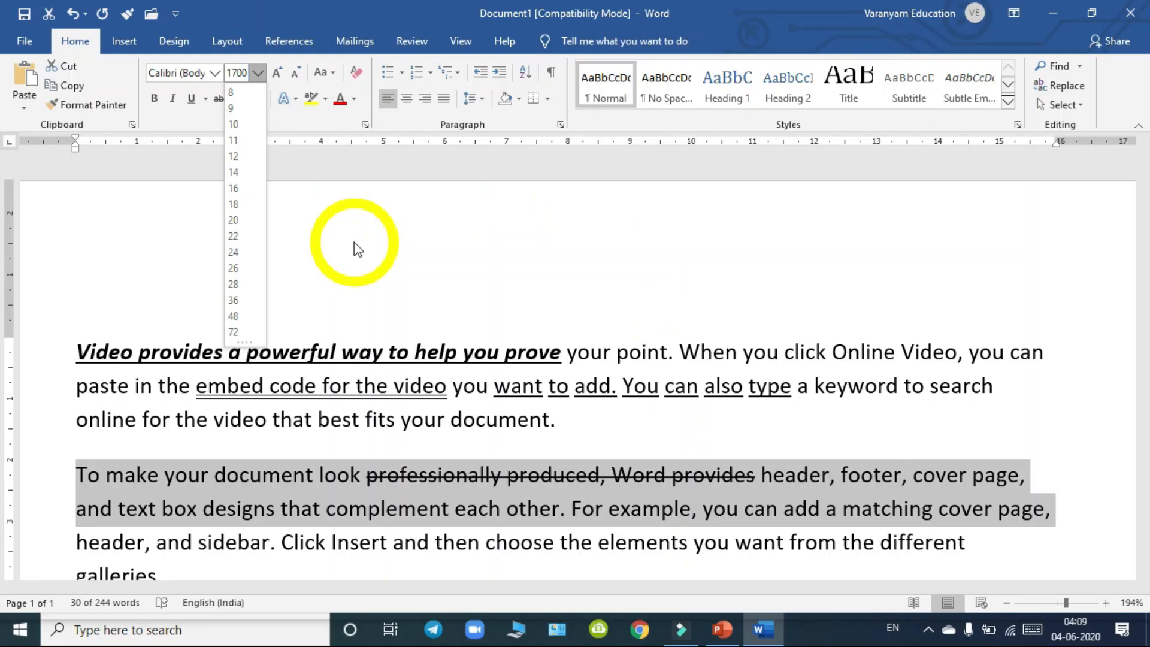
key("Return")
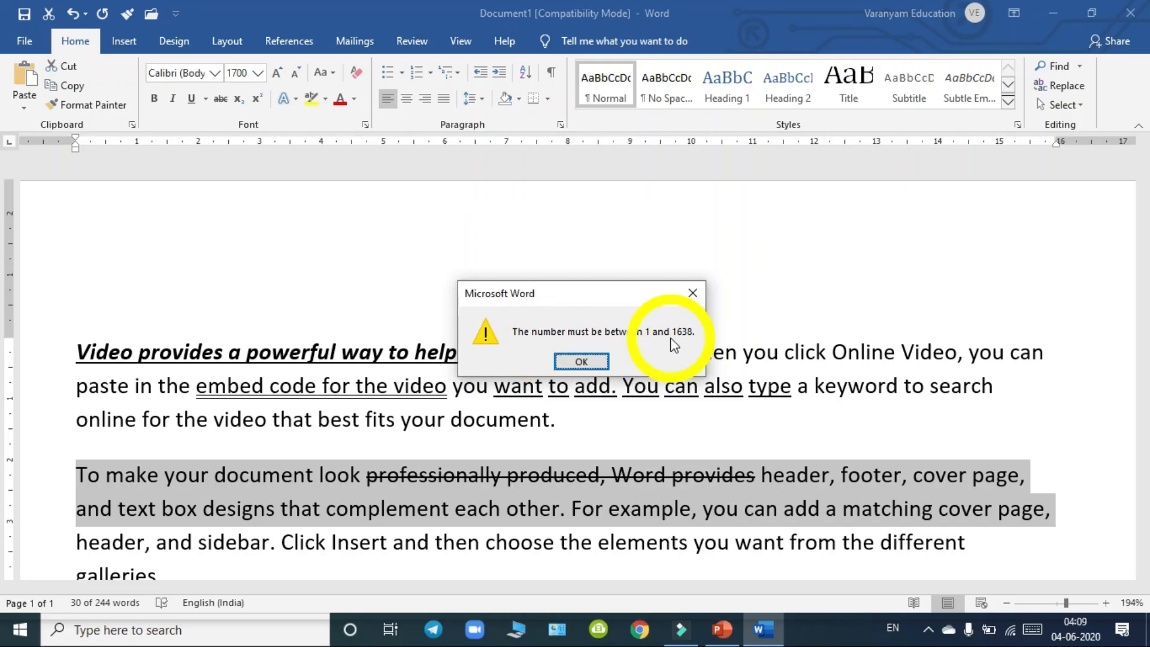
left_click(592, 361)
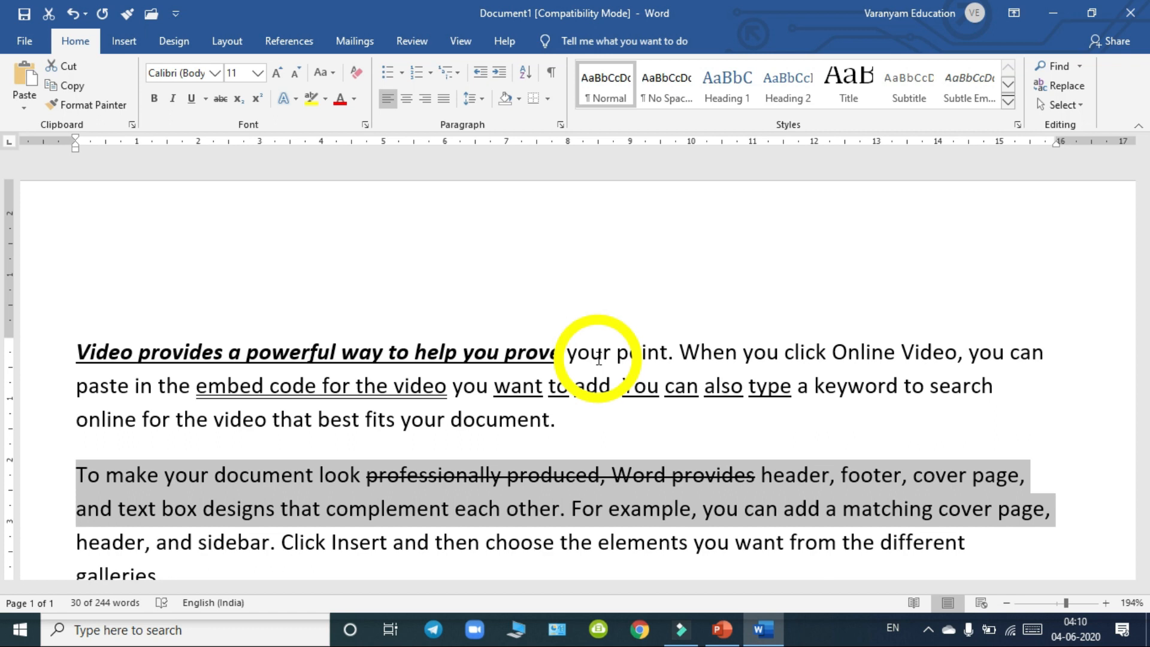
left_click(599, 360)
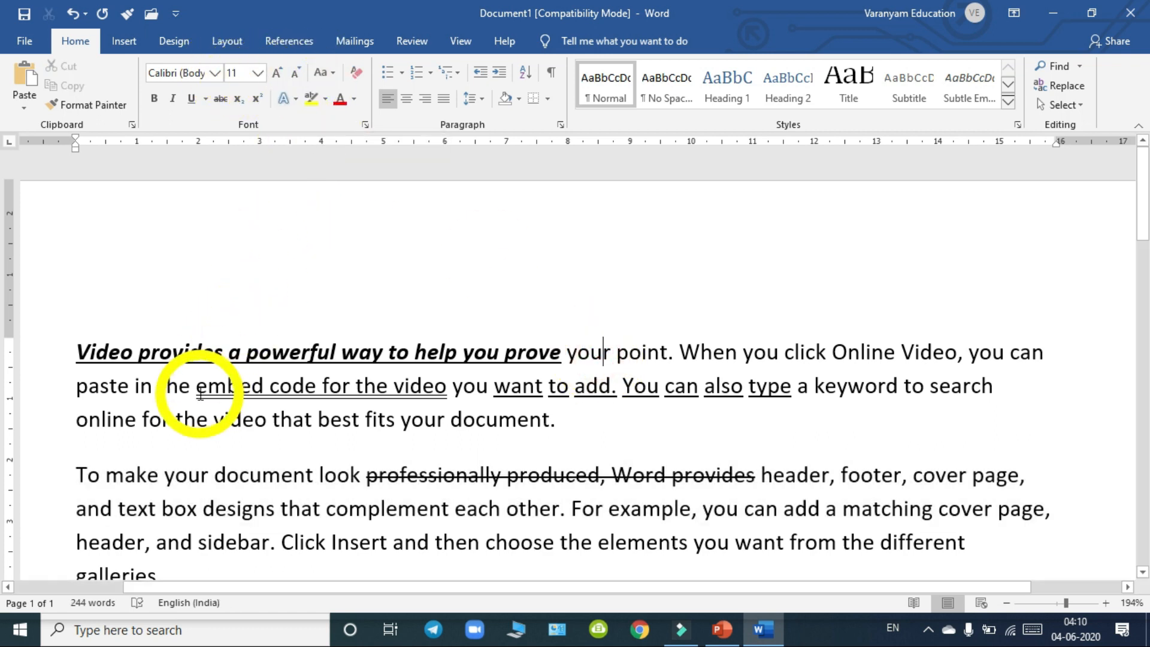
Grow the font of "embed code for" in the first paragraph step by step to size 18.
left_click_drag(200, 394, 335, 389)
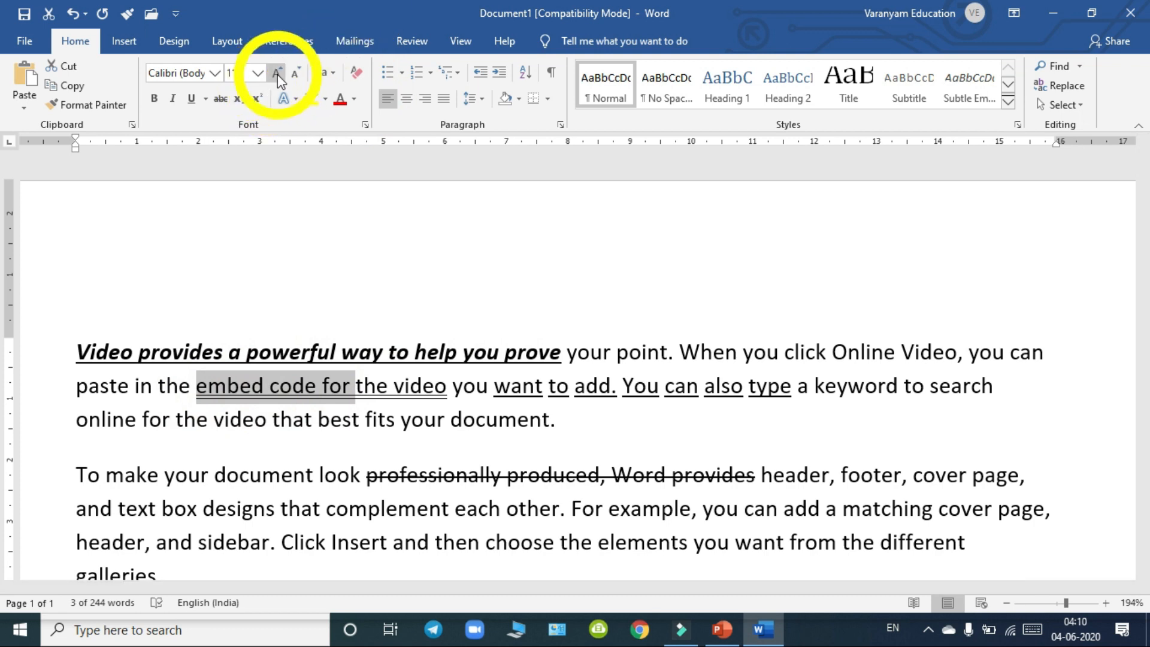
left_click(277, 74)
left_click(278, 74)
left_click(277, 74)
left_click(277, 75)
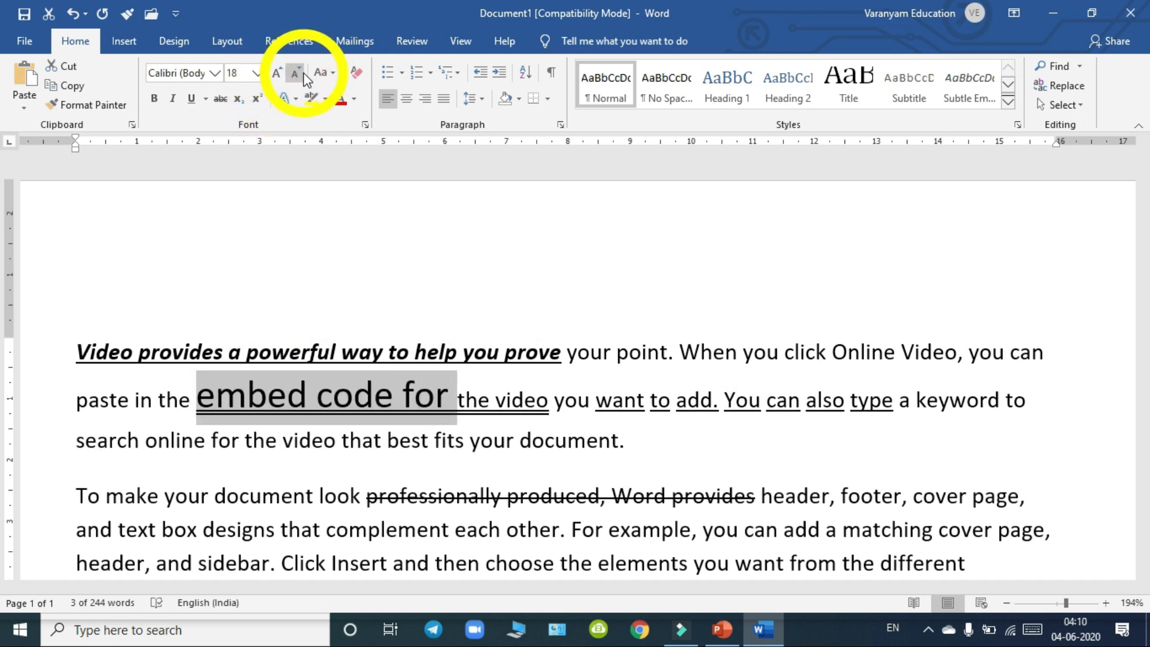
Shrink the font of "embed code for" step by step to size 12.
left_click(297, 74)
left_click(297, 74)
left_click(297, 73)
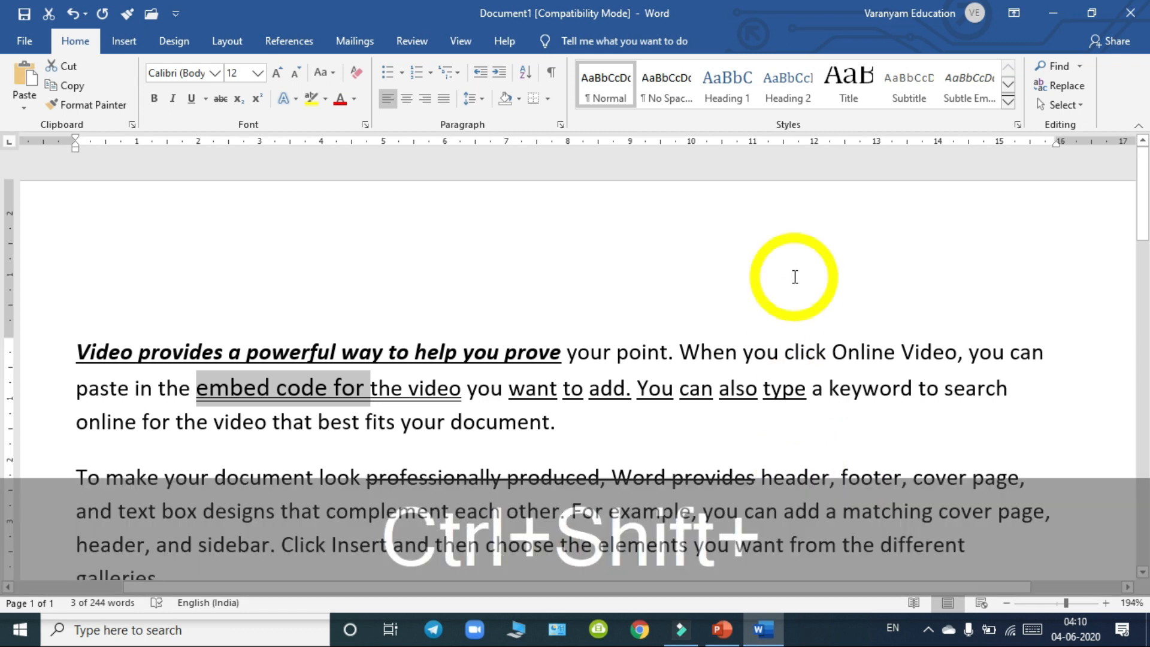
Increase the font size of "embed code for" by two increments and decrease it by the same two increments.
key("ctrl+shift+period")
key("ctrl+shift+period")
key("ctrl+shift+comma")
key("ctrl+shift+comma")
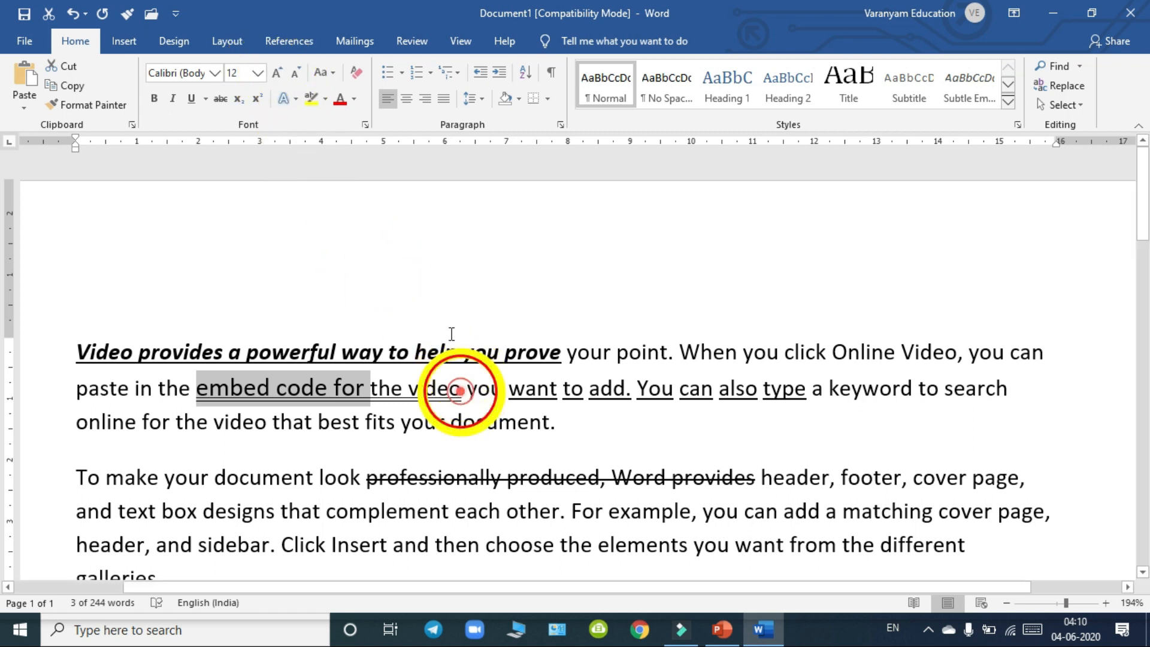
left_click(464, 396)
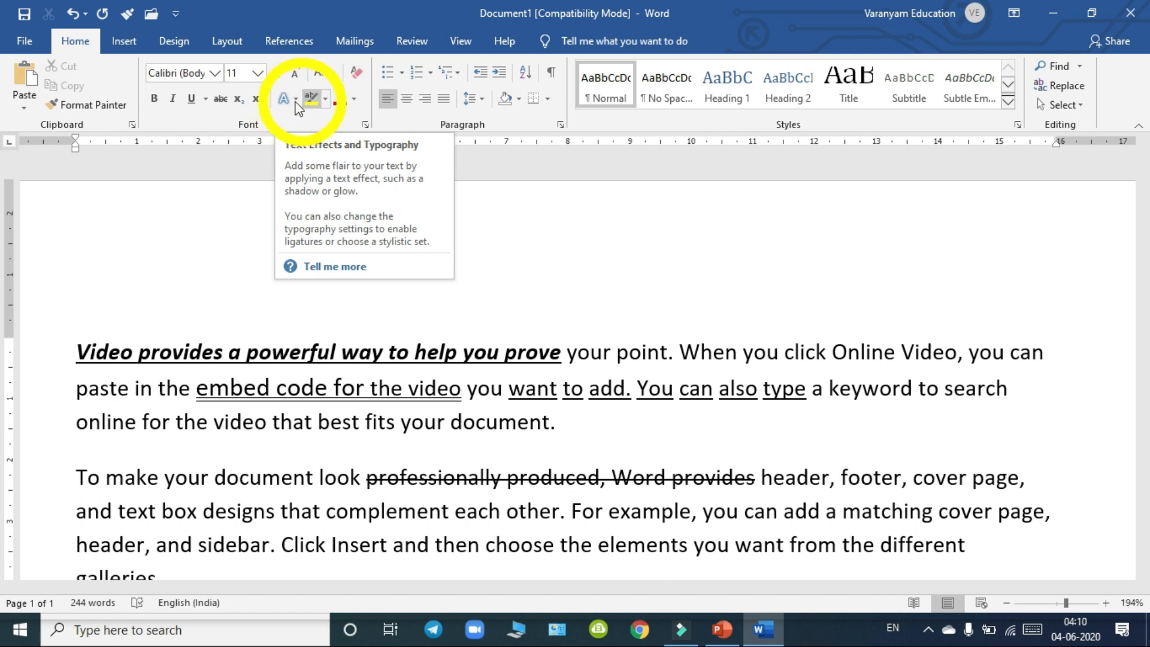
Apply the blue-green reflected text effect to "provides a powerful way to help you prove your point. When" in the first paragraph.
left_click_drag(226, 350, 725, 353)
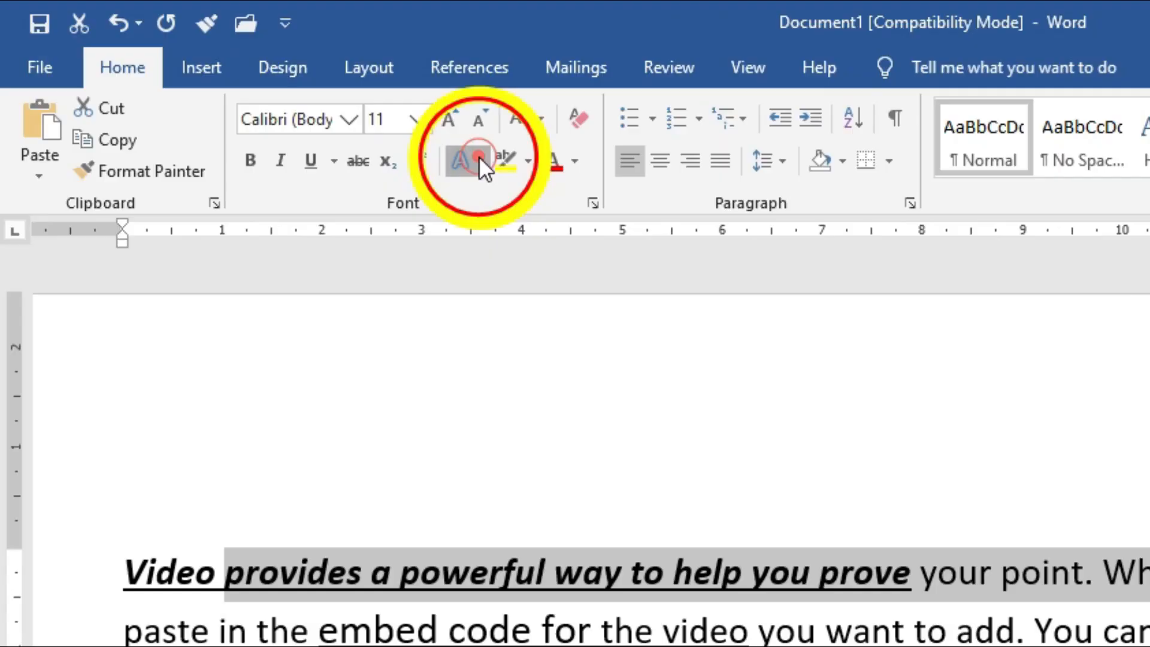
left_click(296, 97)
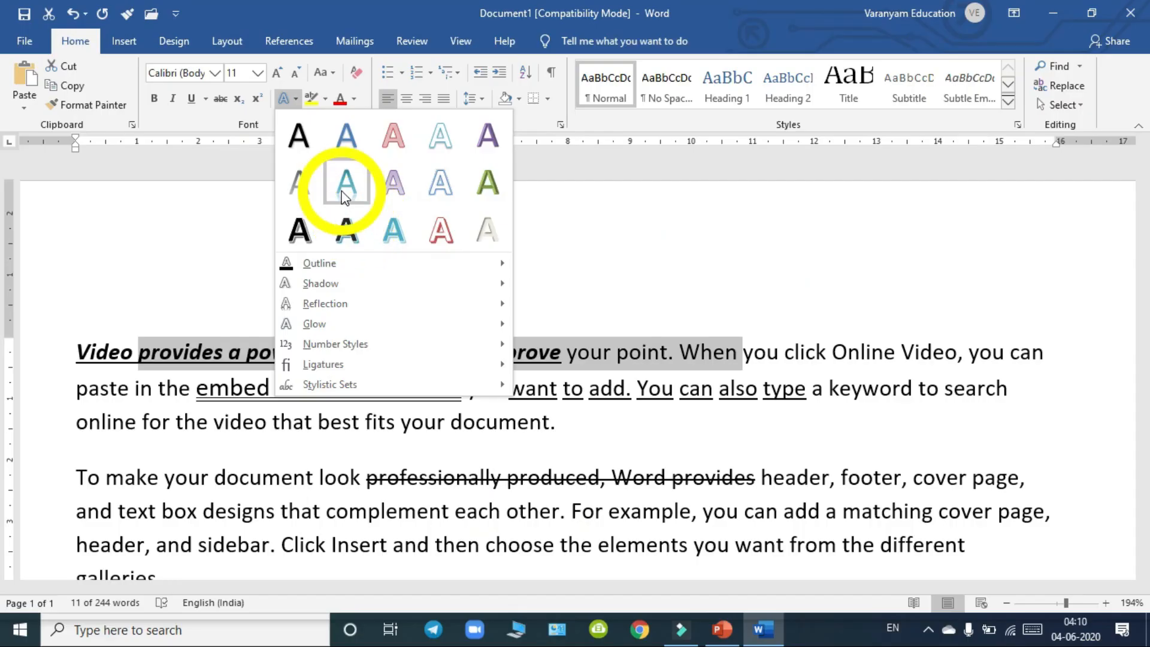
left_click(552, 304)
left_click(546, 499)
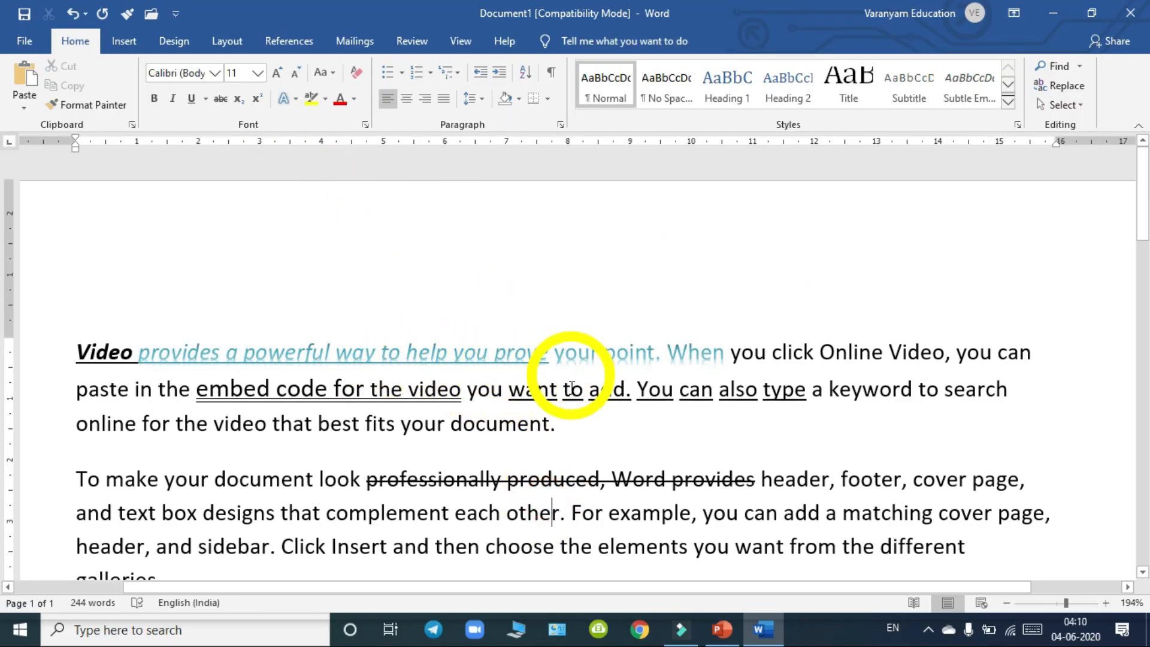
Change the case of the whole second paragraph to UPPERCASE.
left_click(333, 72)
left_click(419, 397)
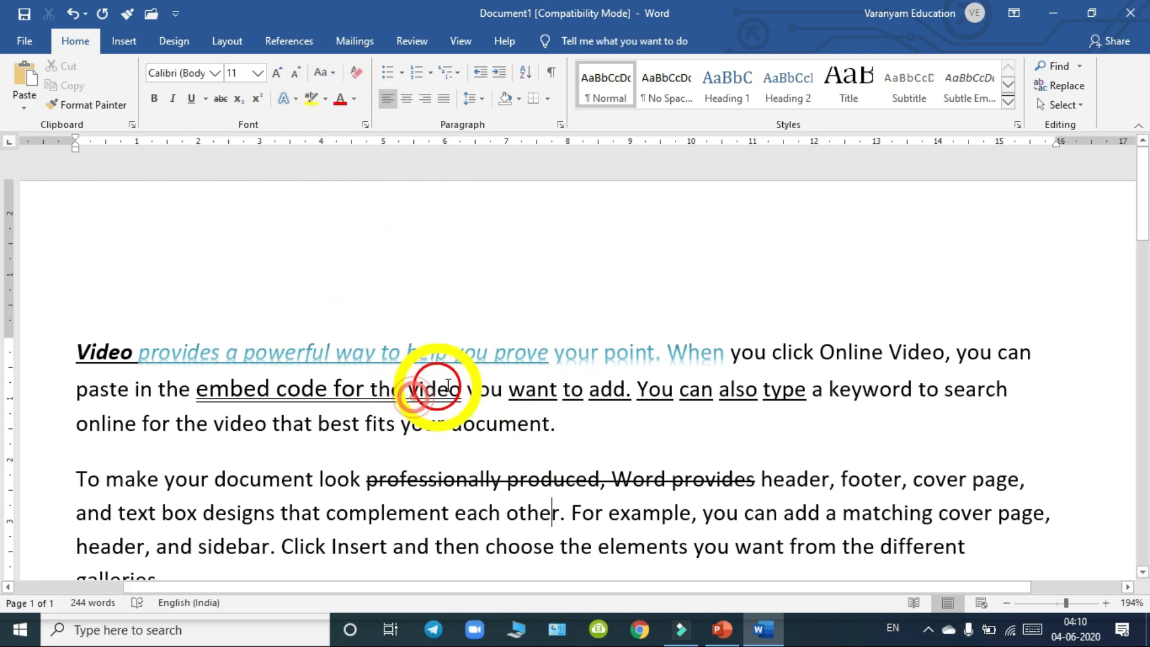
scroll(455, 369, "down", 10)
scroll(455, 369, "down", 5, "ctrl")
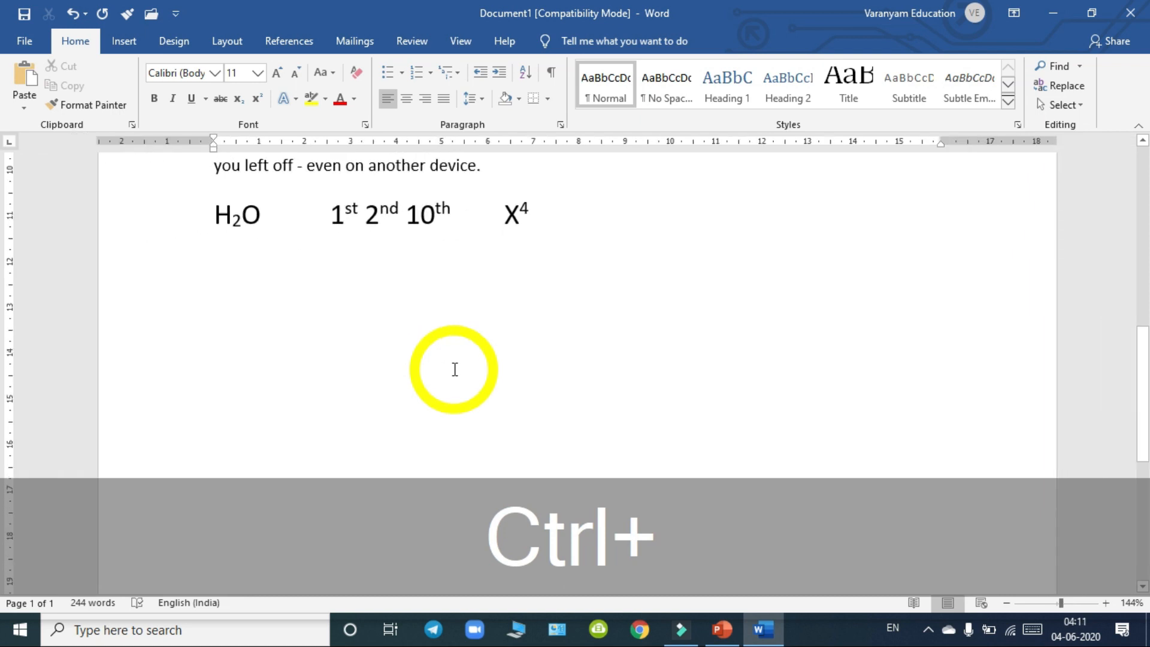
scroll(455, 369, "up", 10)
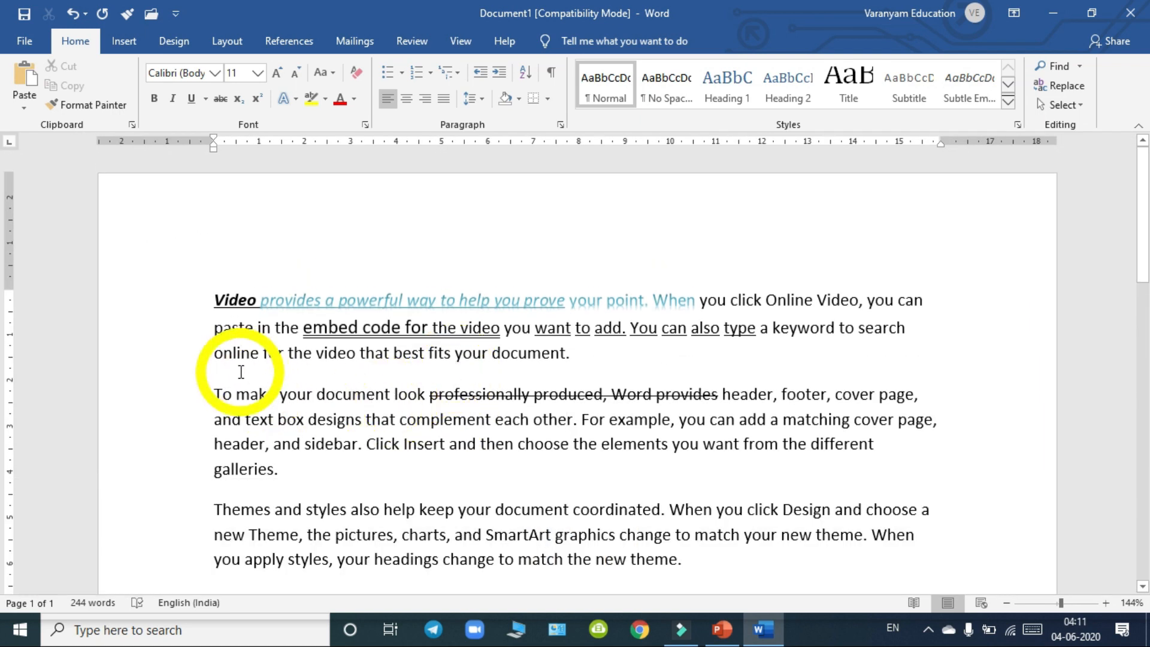
left_click_drag(213, 394, 294, 483)
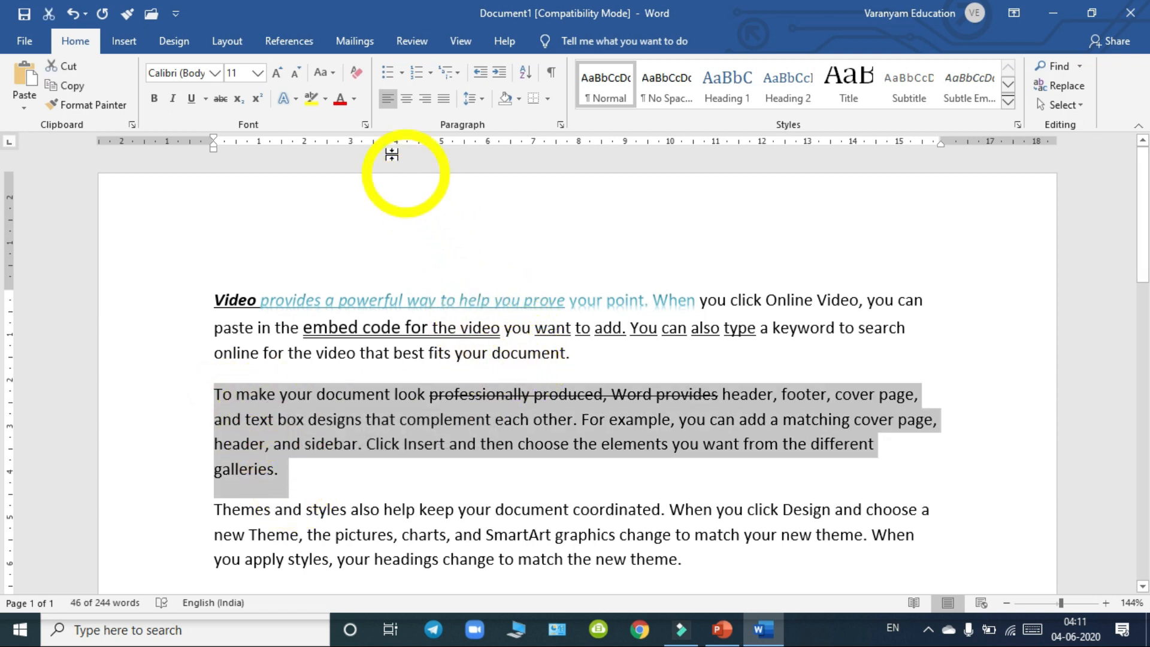
left_click(334, 73)
left_click(347, 128)
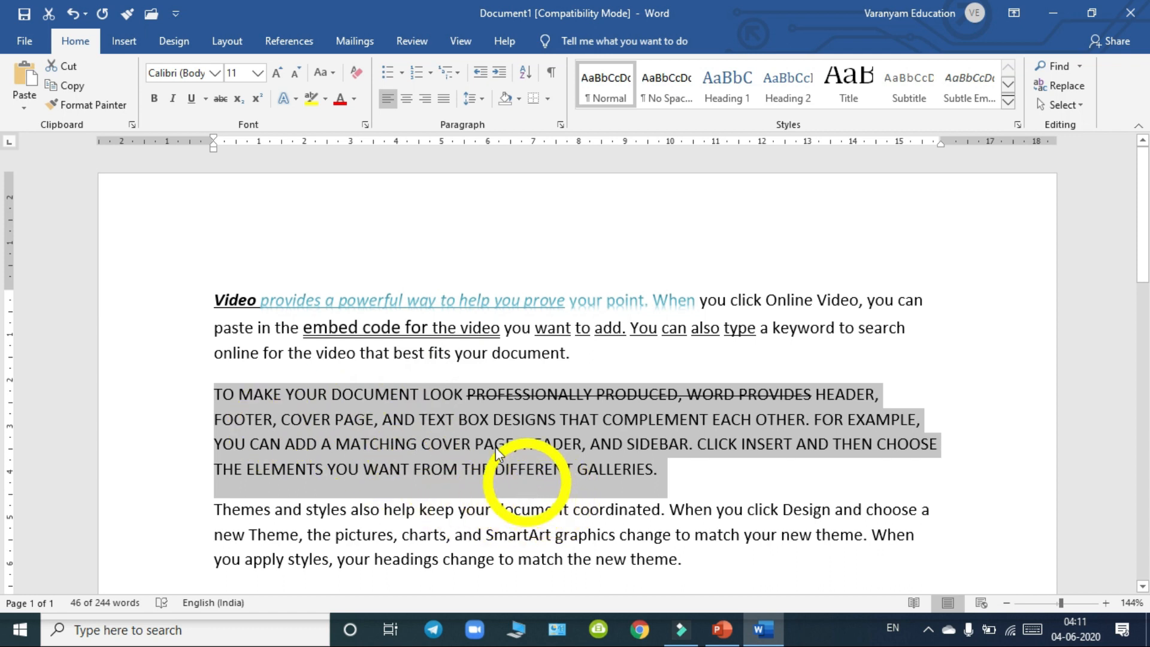
Change the second paragraph to Sentence case, followed by lowercase.
left_click(327, 72)
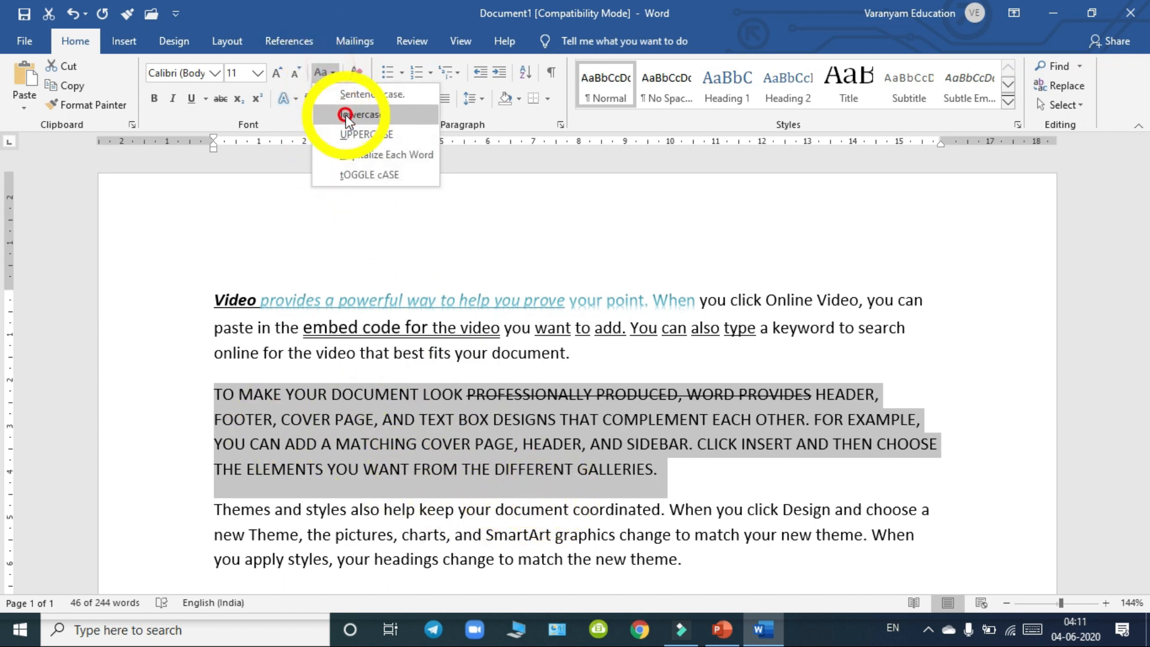
left_click(350, 96)
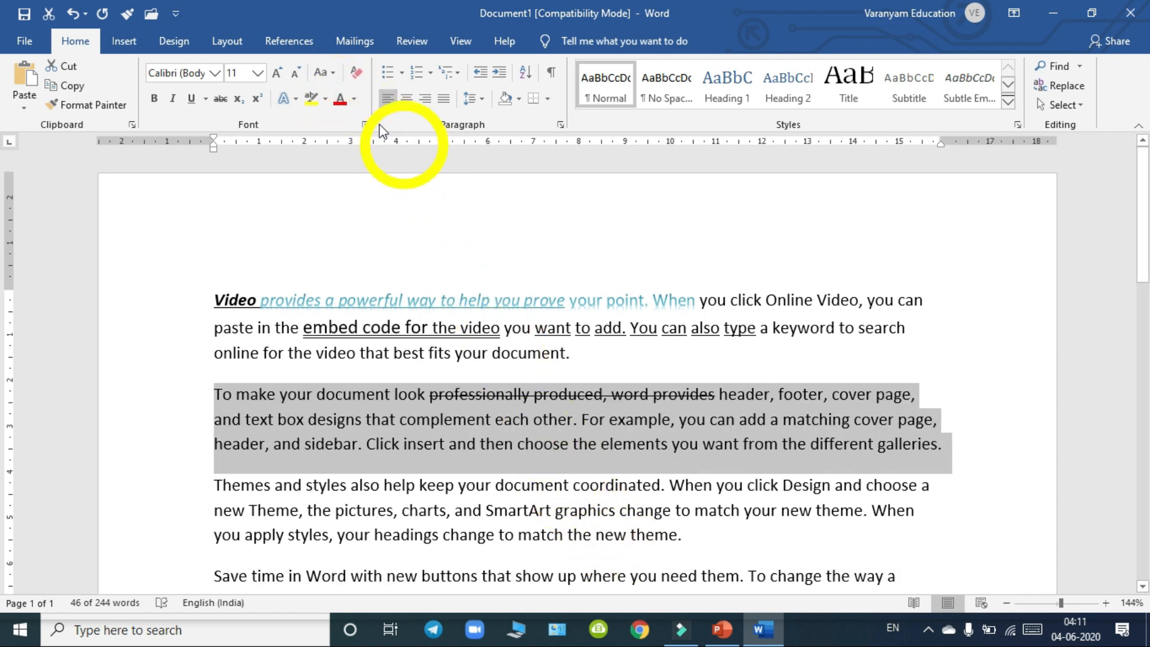
left_click(326, 72)
left_click(351, 117)
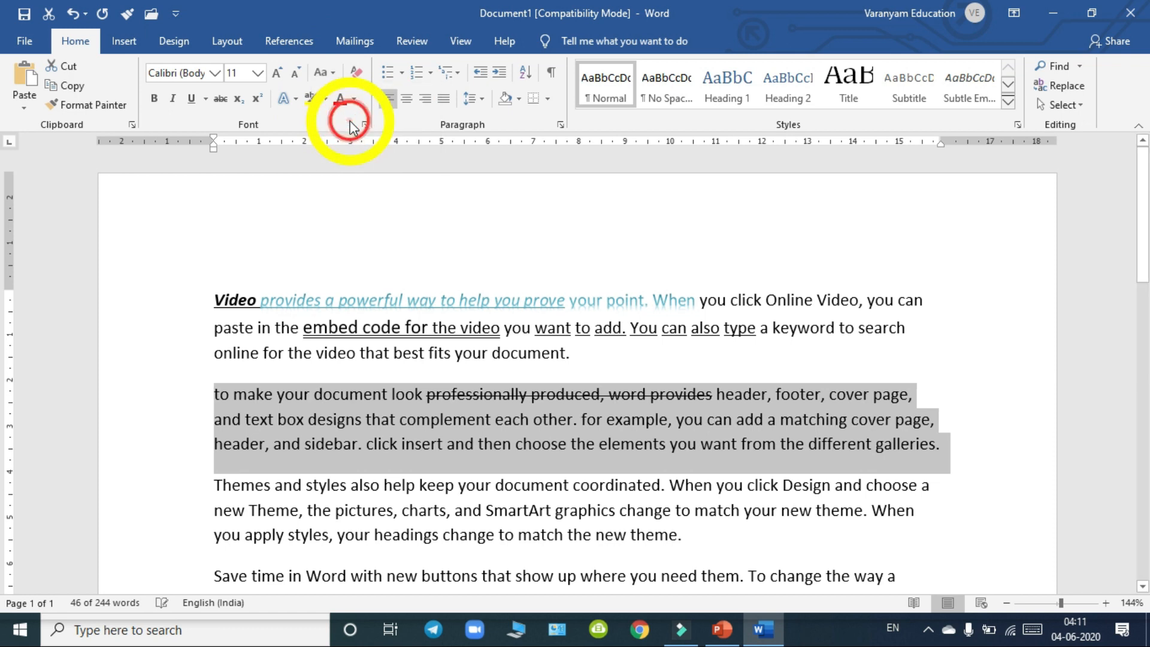
Apply Capitalize Each Word to the second paragraph, followed by tOGGLE cASE.
left_click(329, 71)
left_click(353, 157)
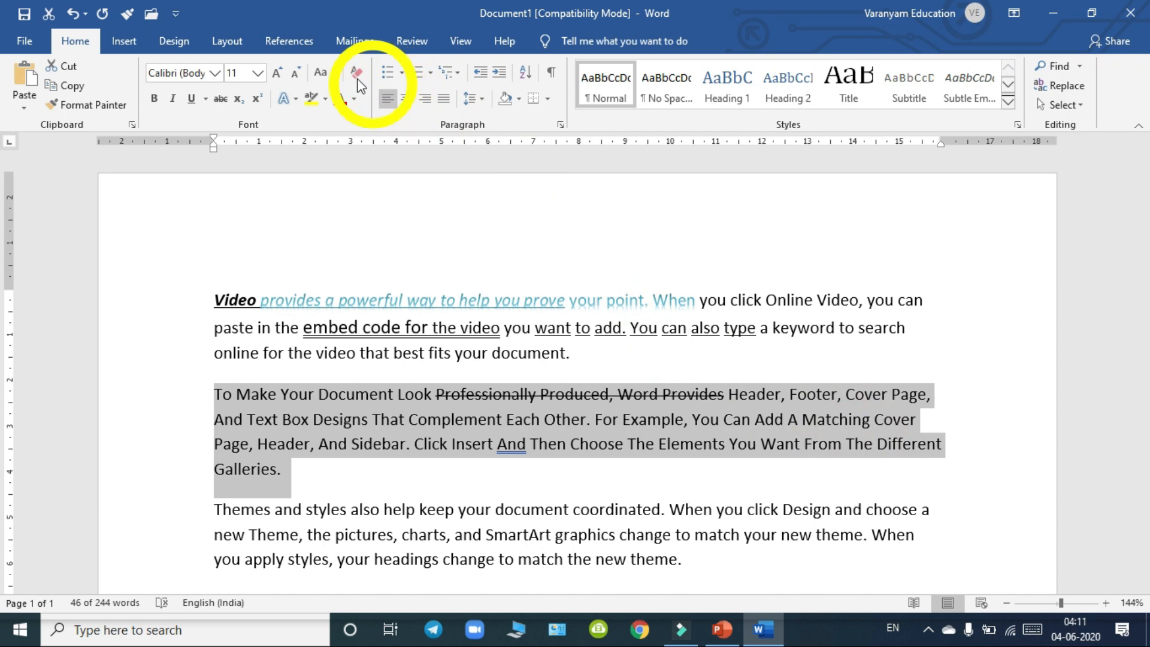
left_click(321, 73)
left_click(354, 179)
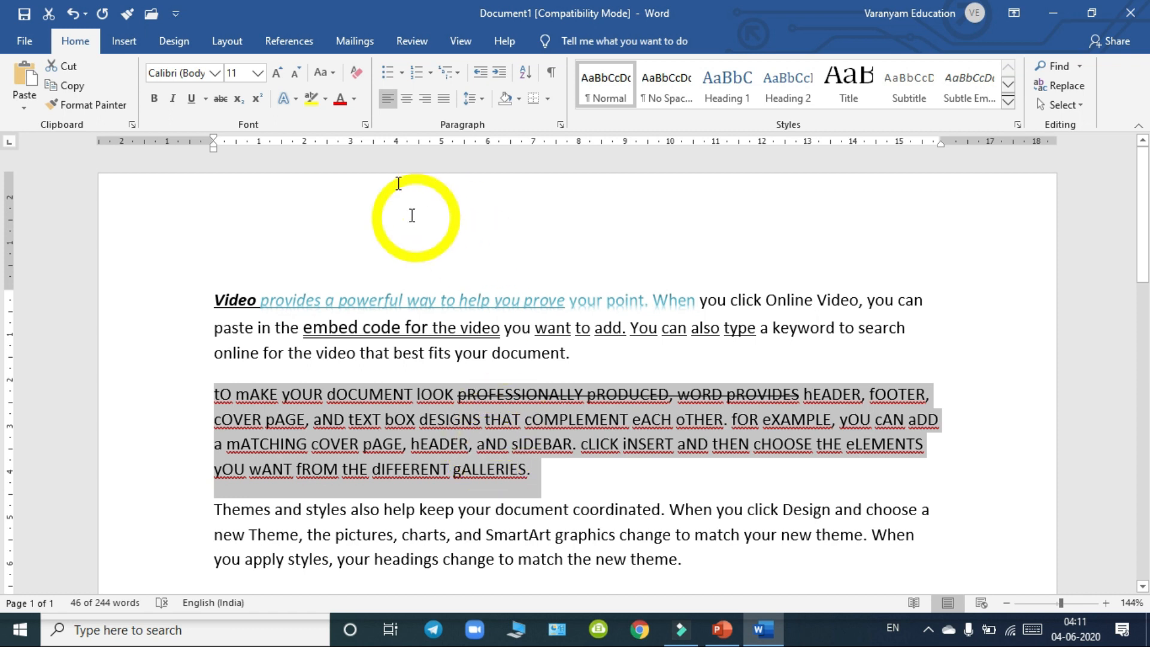
Change the font colour of the paragraph starting "Save time in Word" to orange-red, chosen from the extended standard colour palette.
scroll(551, 367, "down", 5)
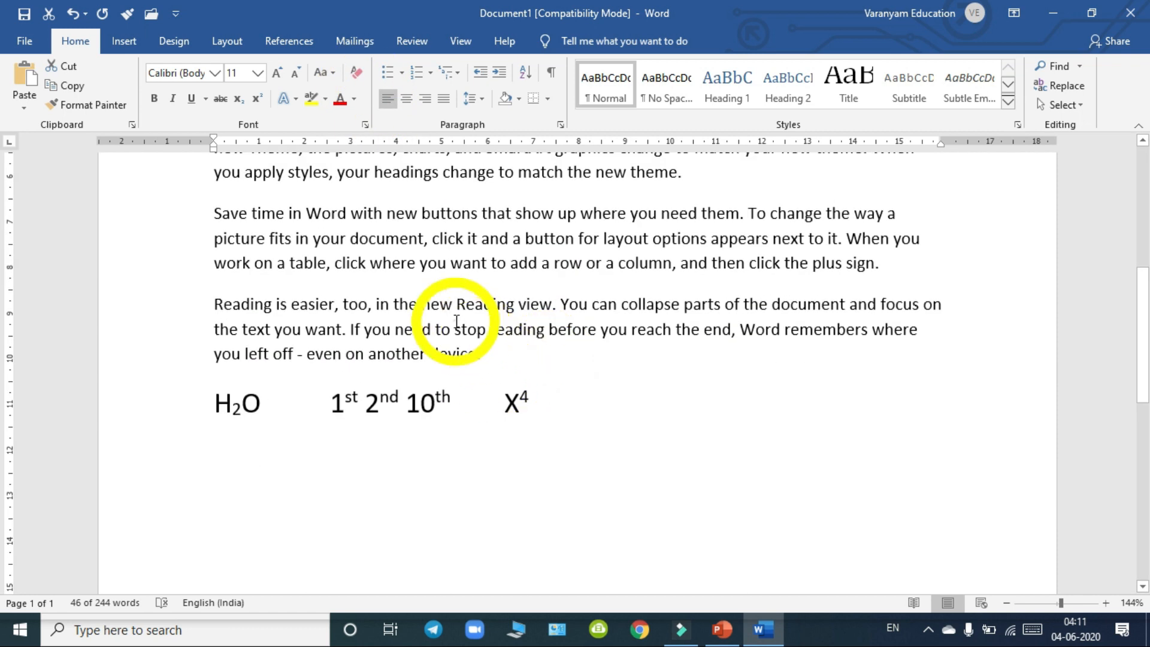
left_click(462, 372)
left_click_drag(205, 210, 848, 262)
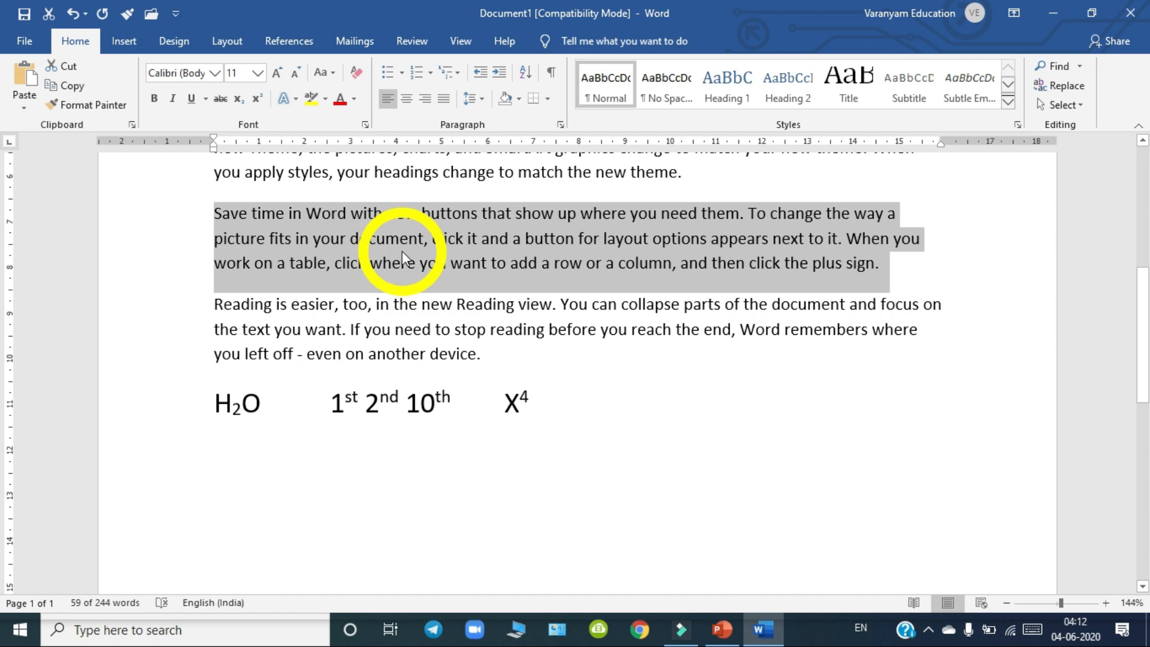
left_click(355, 98)
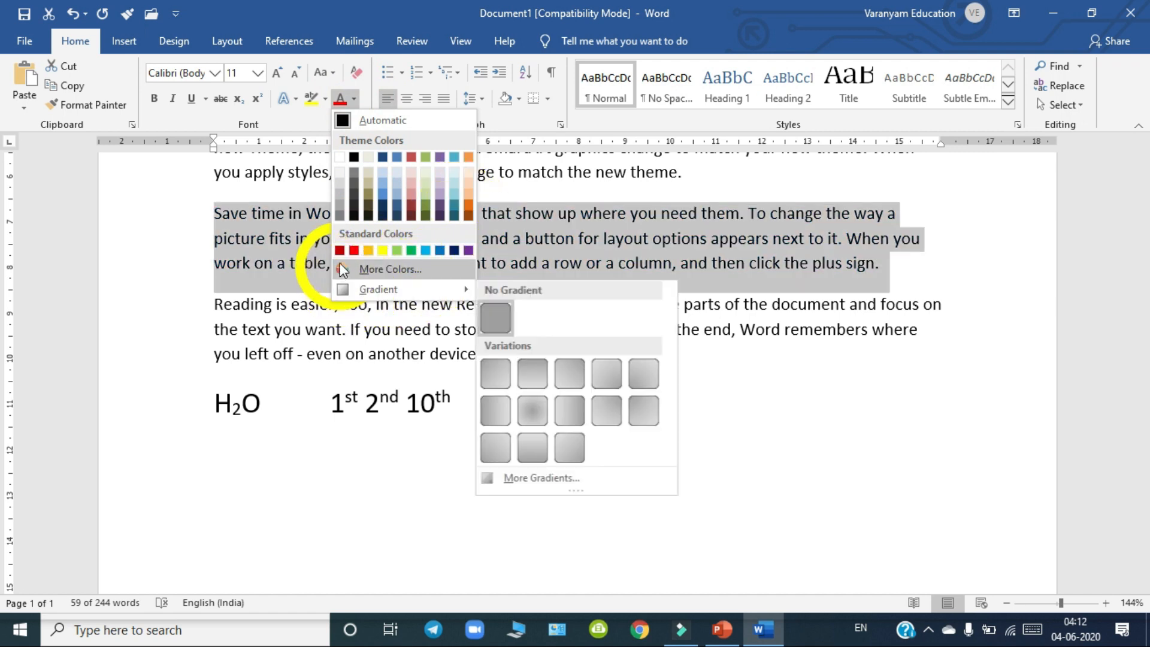
left_click(380, 271)
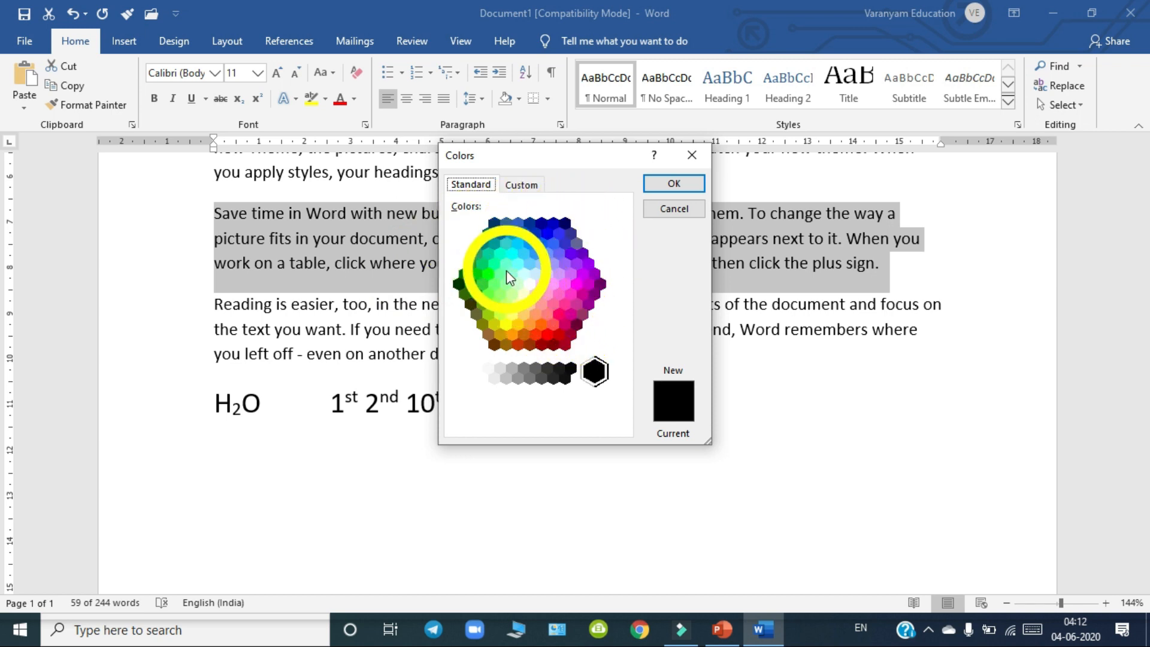
left_click(536, 333)
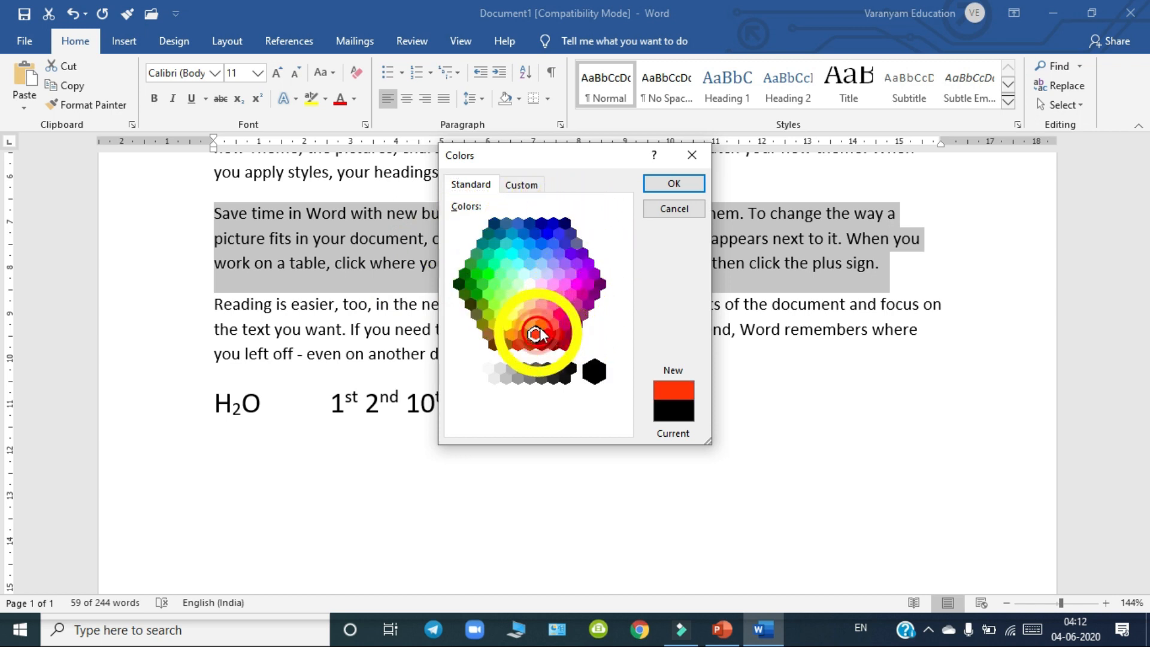
left_click(675, 184)
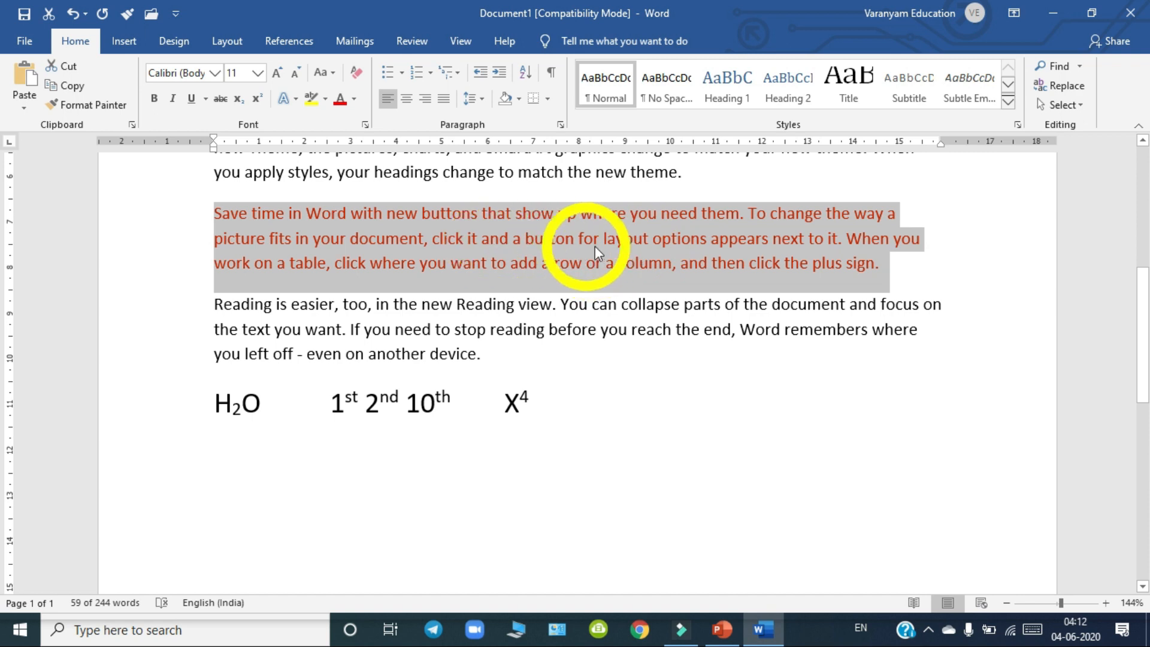
Highlight "document, click it and a button for layout options" in the fourth paragraph in yellow.
left_click(420, 228)
left_click_drag(352, 239, 664, 238)
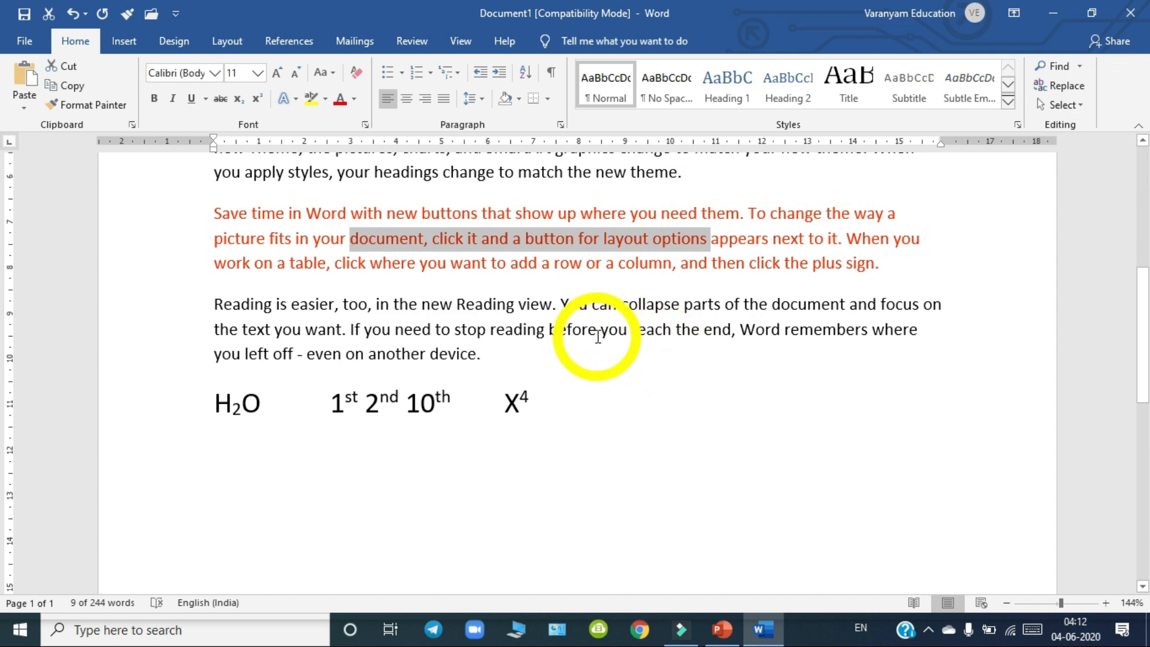
left_click(327, 106)
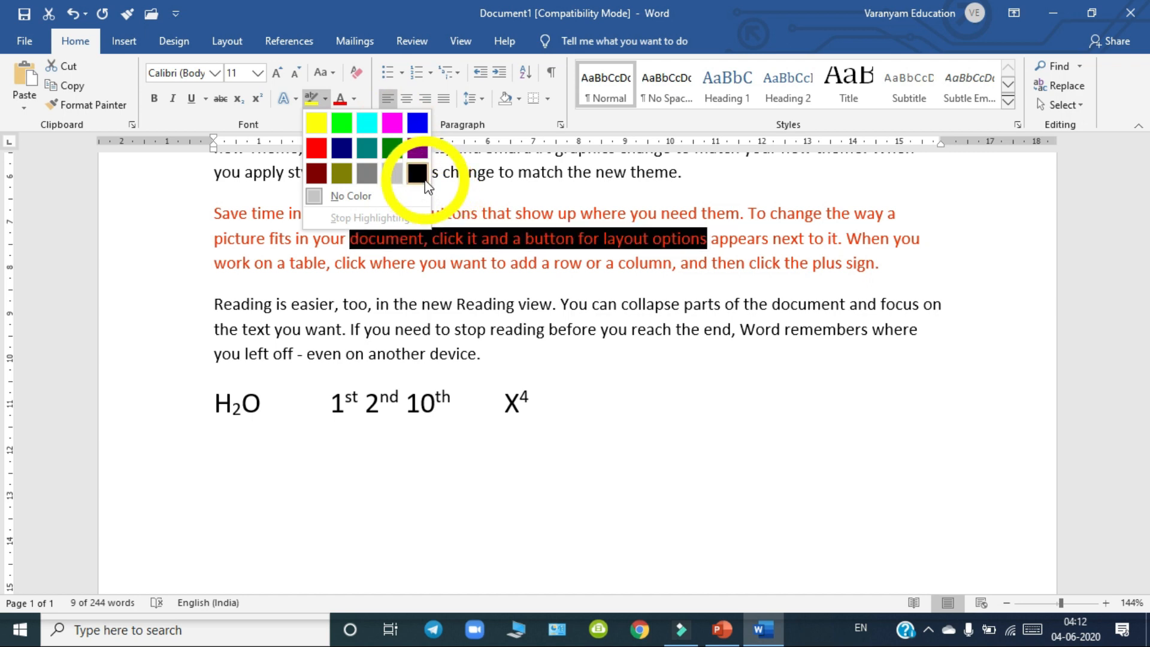
left_click(317, 127)
left_click(502, 262)
left_click(497, 305)
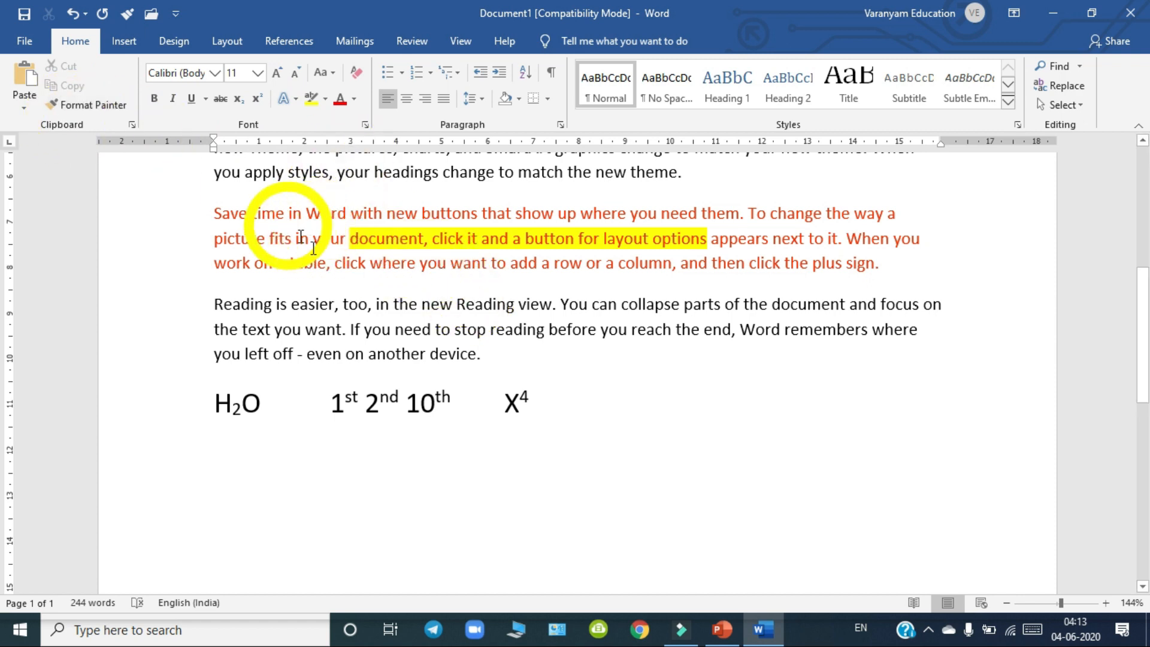
Copy the orange-red paragraph's formatting with Format Painter onto the third paragraph's text from "Themes and styles" to "graphics change".
scroll(457, 319, "up", 4)
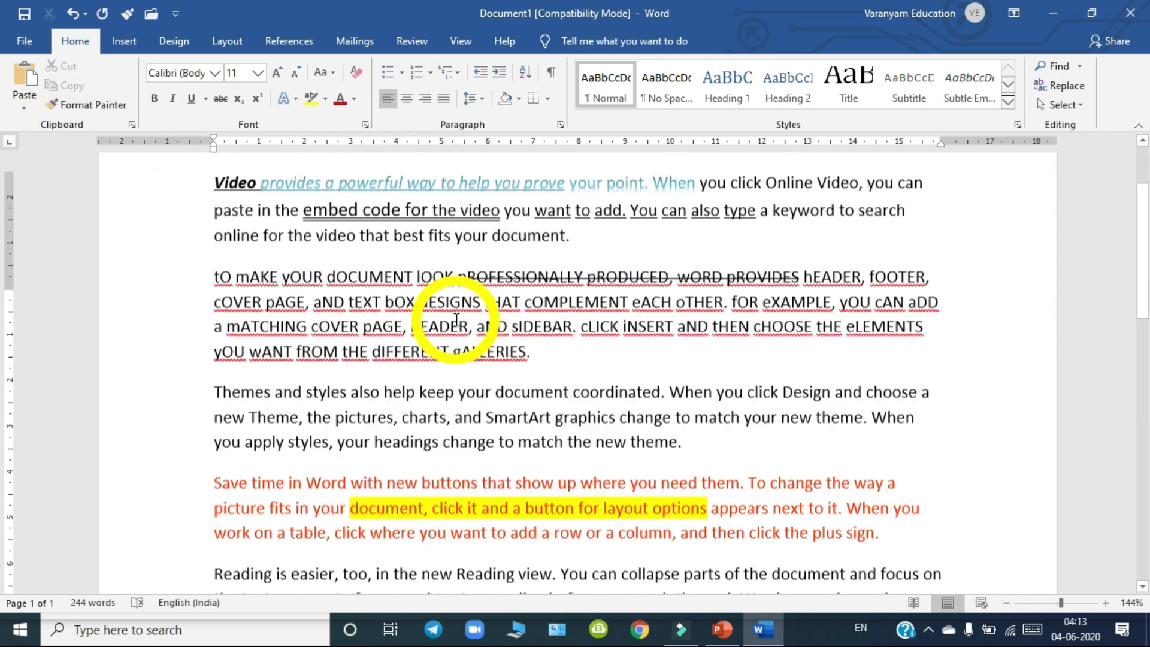
scroll(472, 398, "down", 3)
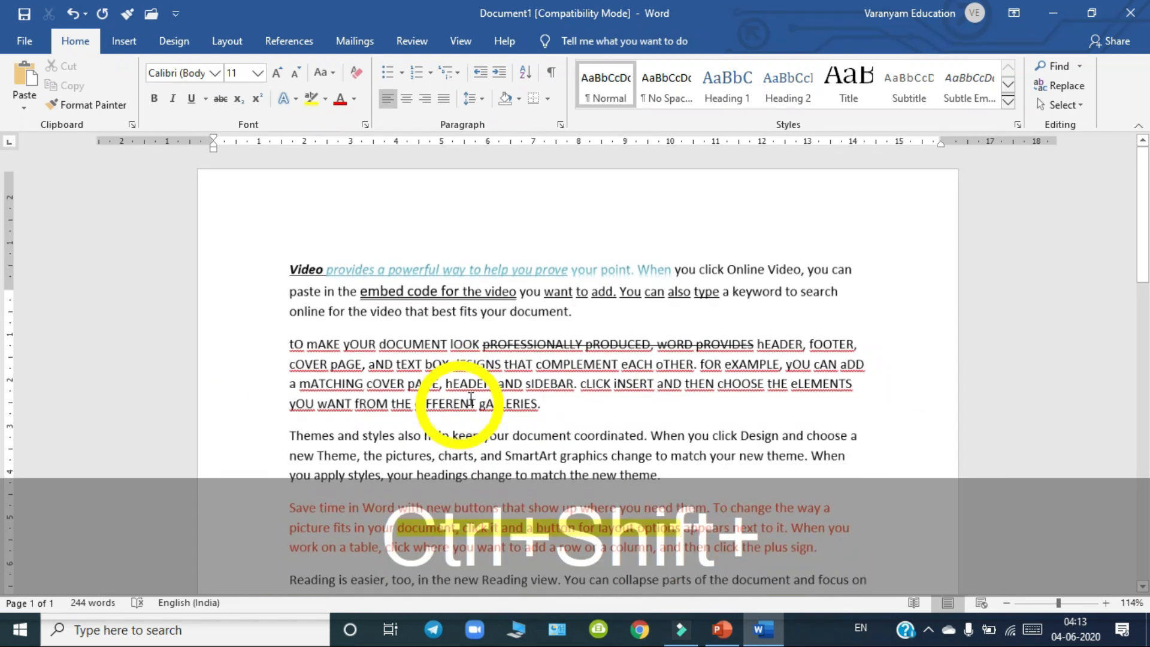
scroll(472, 399, "down", 1)
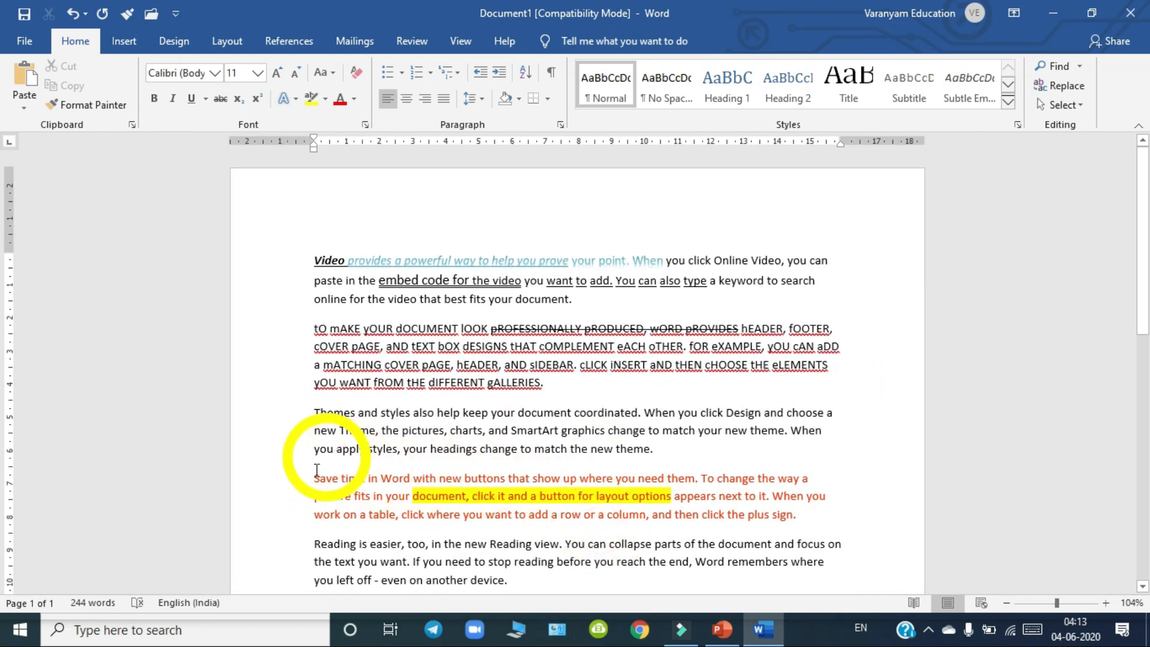
triple_click(320, 480)
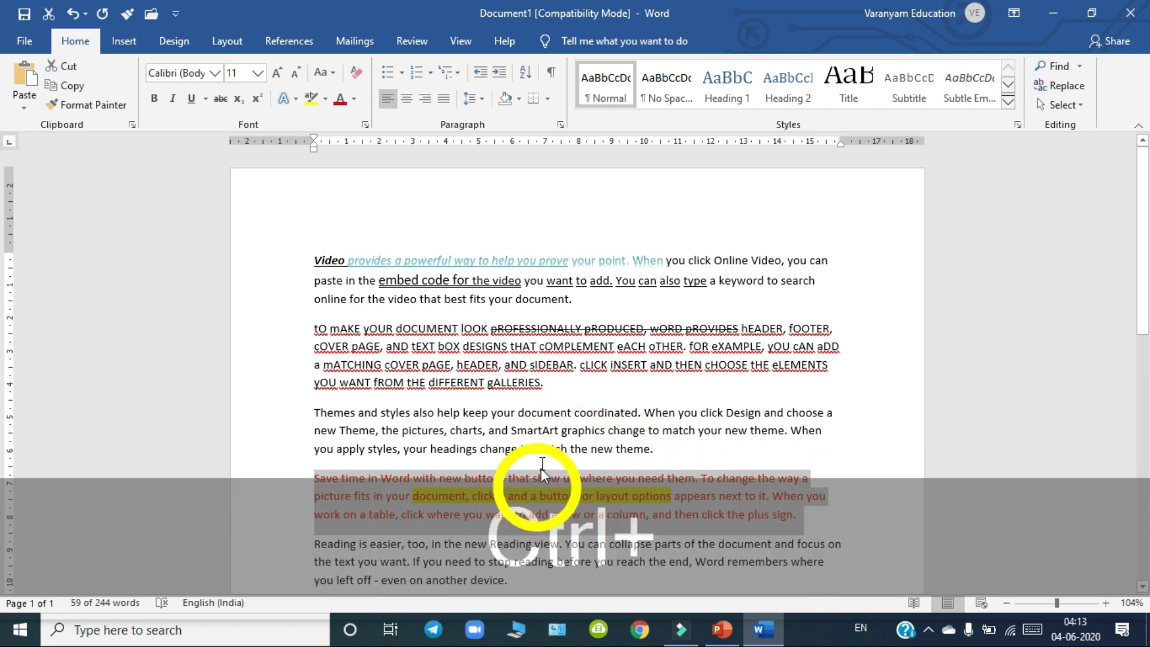
left_click(556, 430)
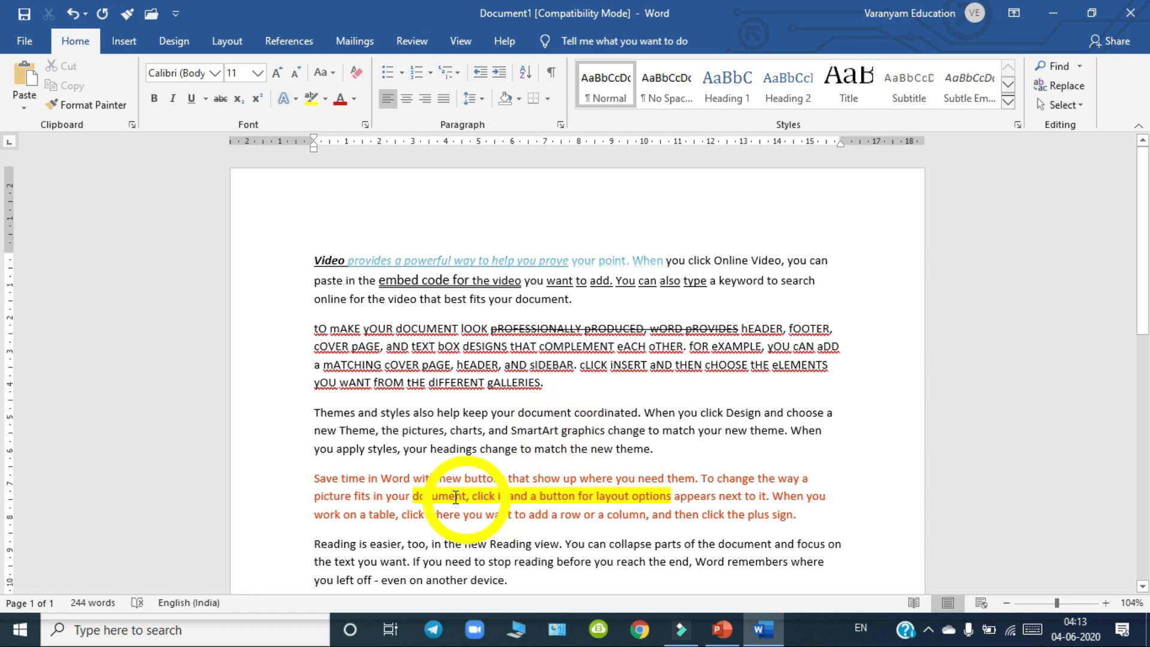
left_click_drag(389, 484, 616, 511)
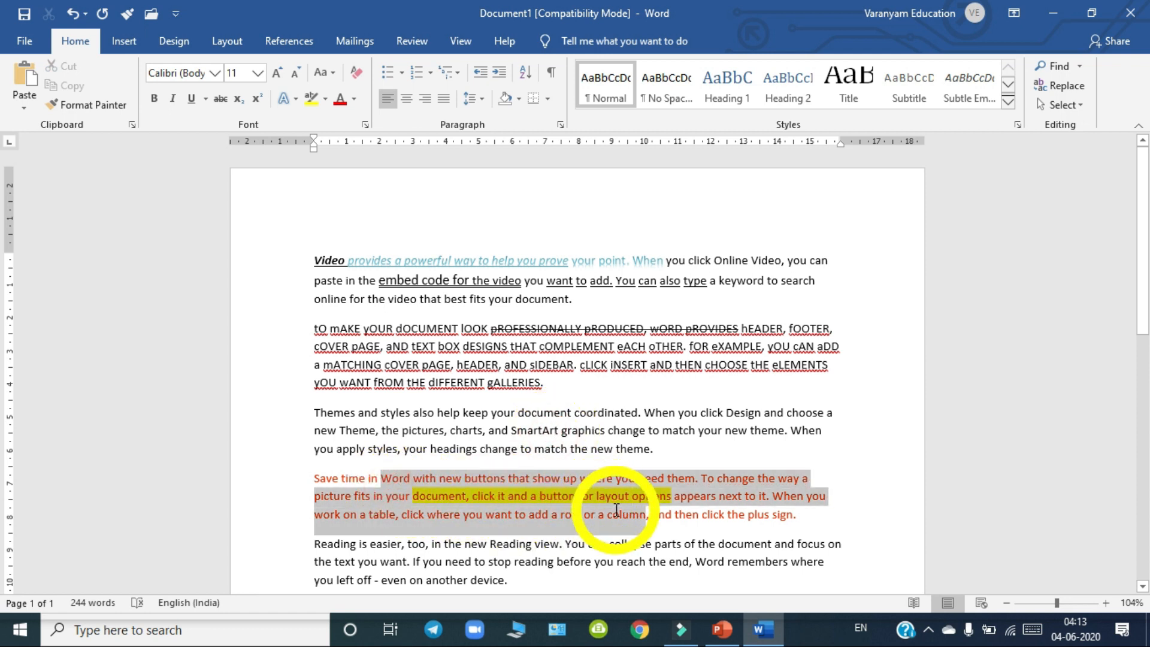
left_click(84, 105)
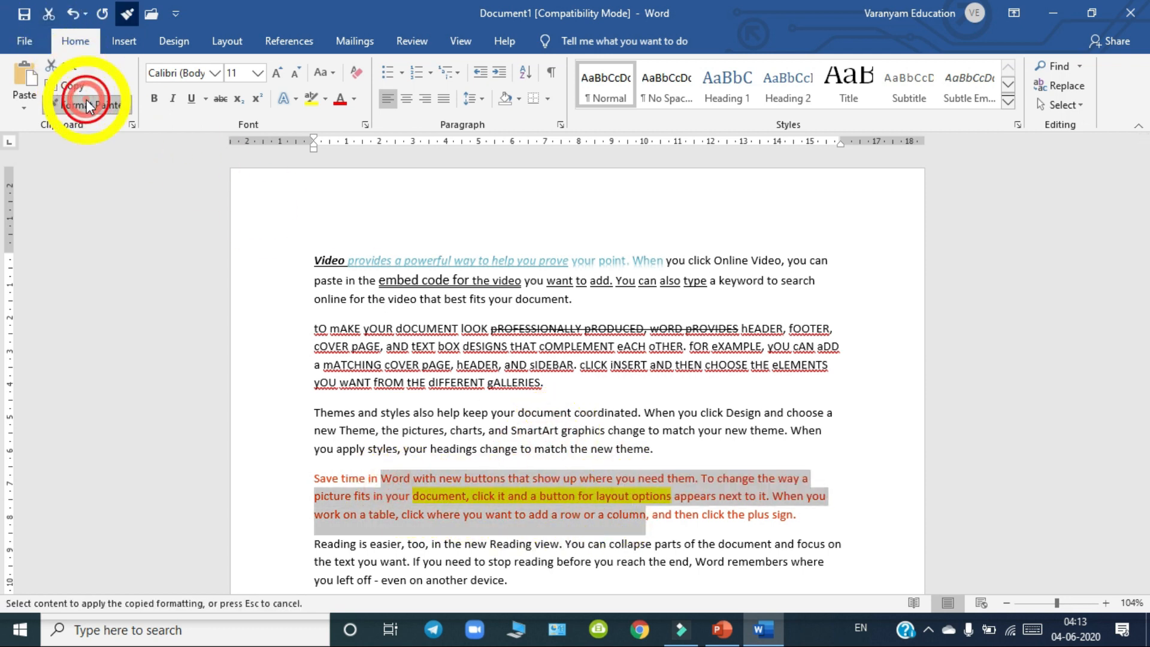
mouse_move(312, 411)
left_mouse_down()
mouse_move(486, 434)
mouse_move(647, 433)
left_mouse_up()
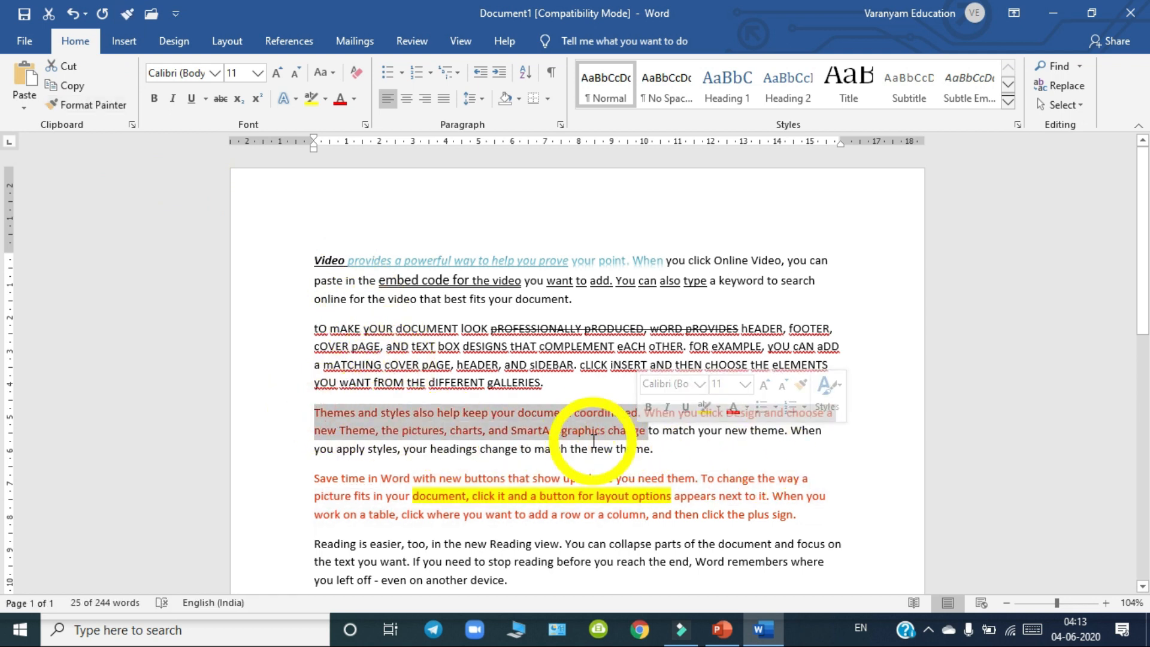
left_click(591, 424)
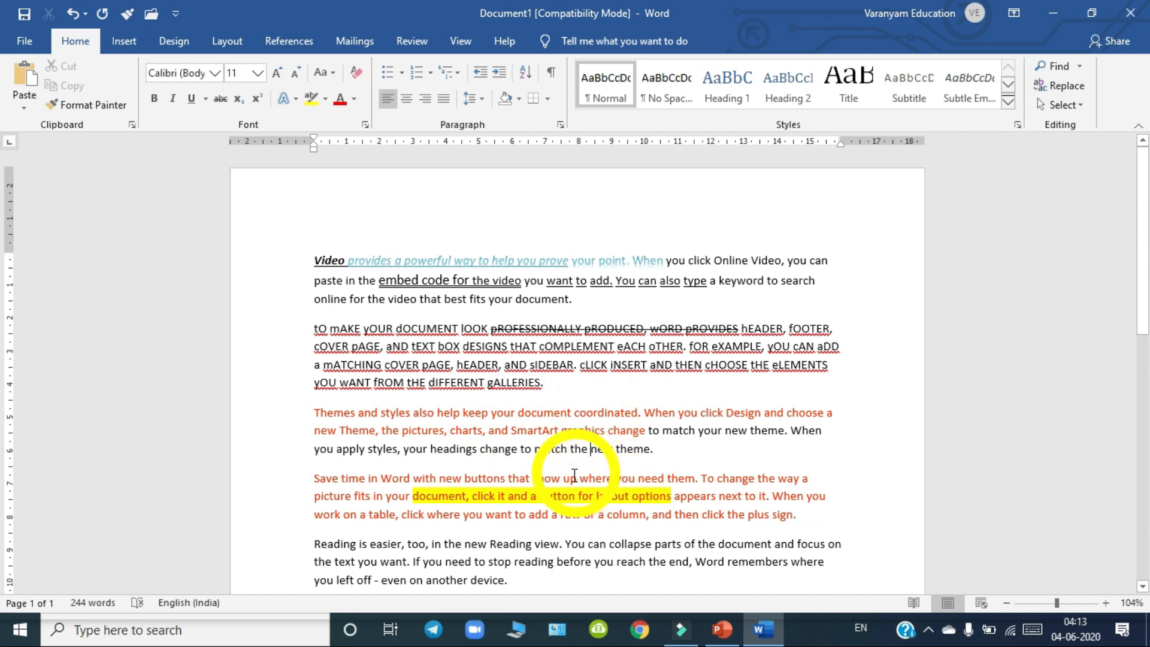
Delete all the text in the document and turn off bold, italic and underline.
scroll(533, 371, "up", 4, "ctrl")
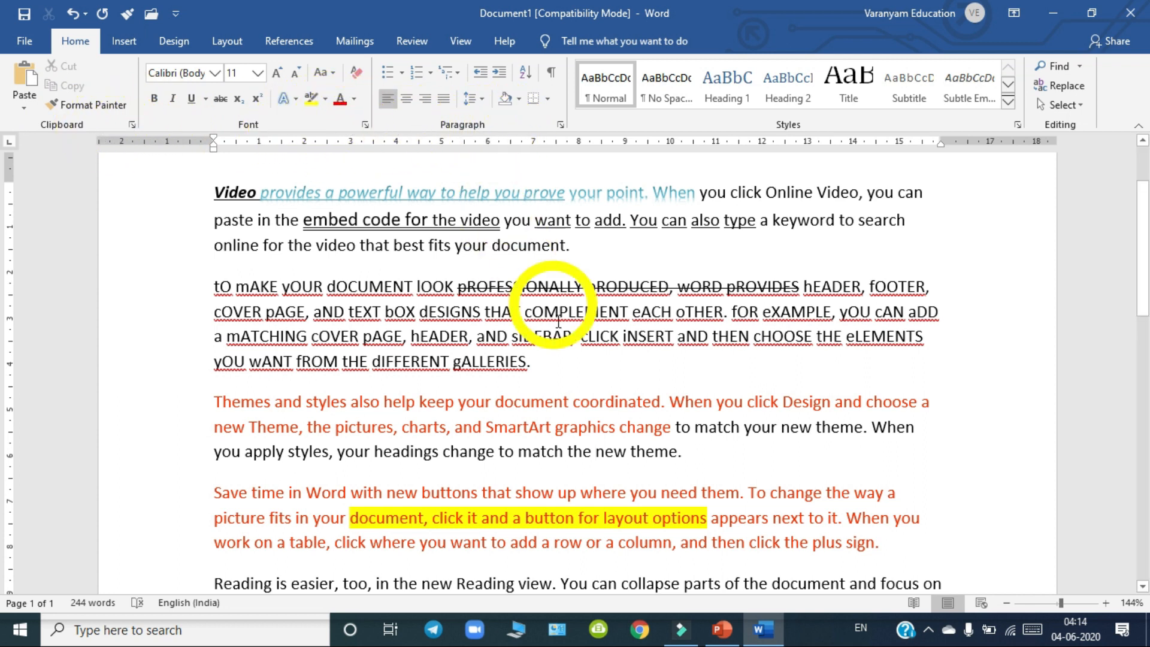
scroll(559, 337, "down", 4)
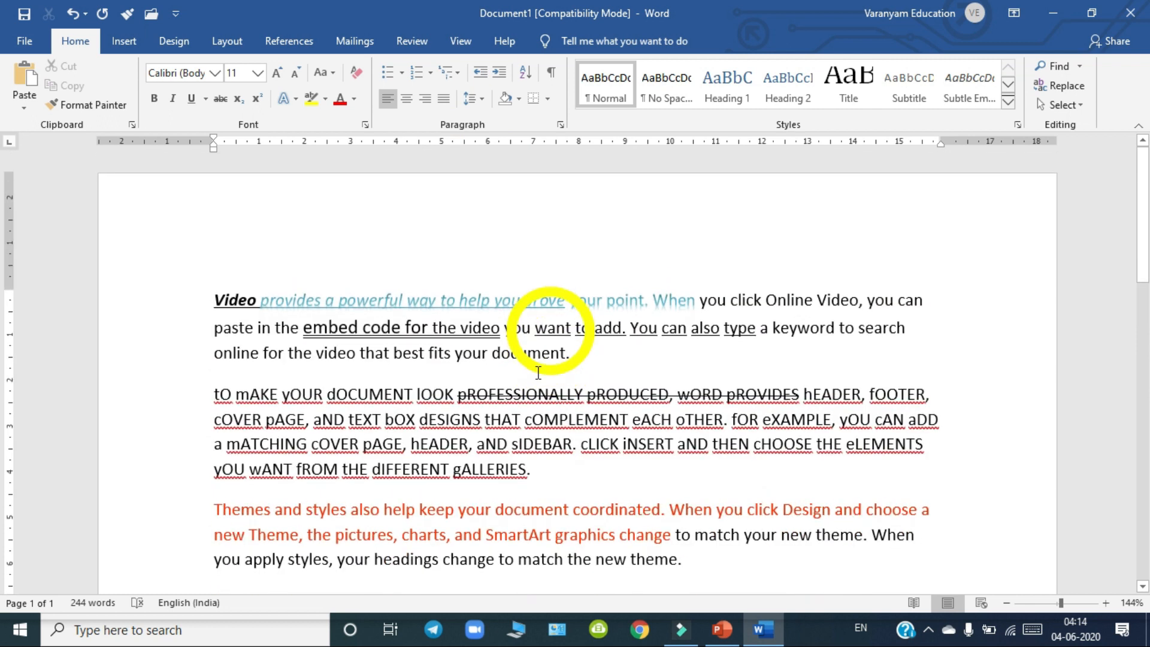
scroll(558, 421, "up", 6)
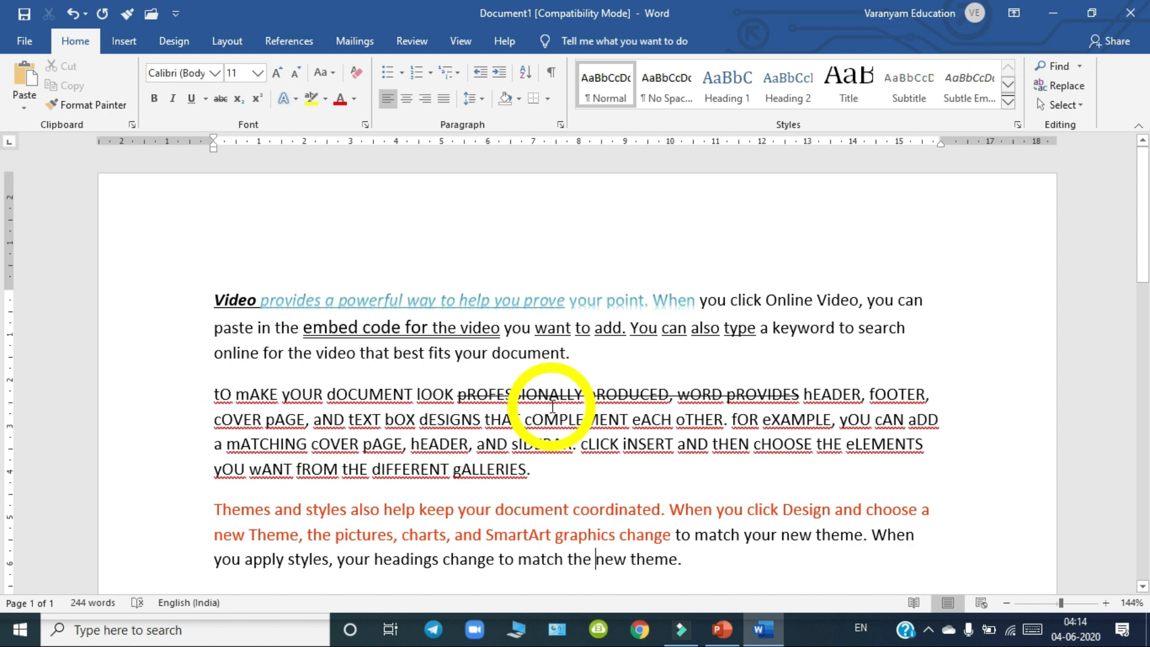
key("ctrl+a")
key("BackSpace")
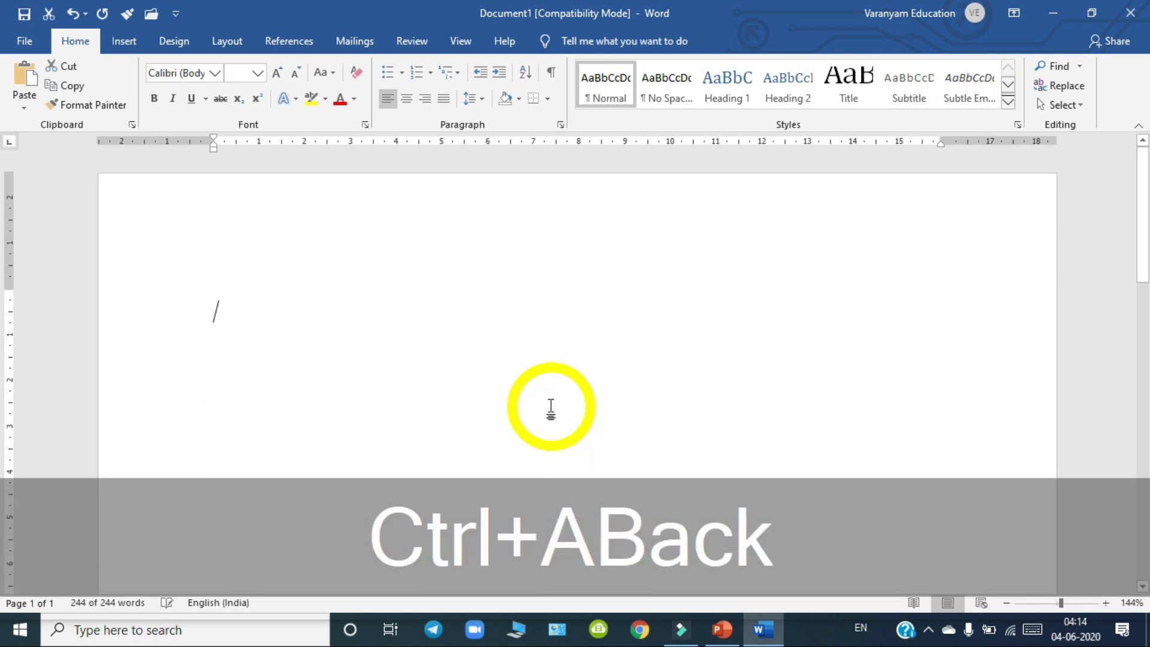
key("ctrl+b")
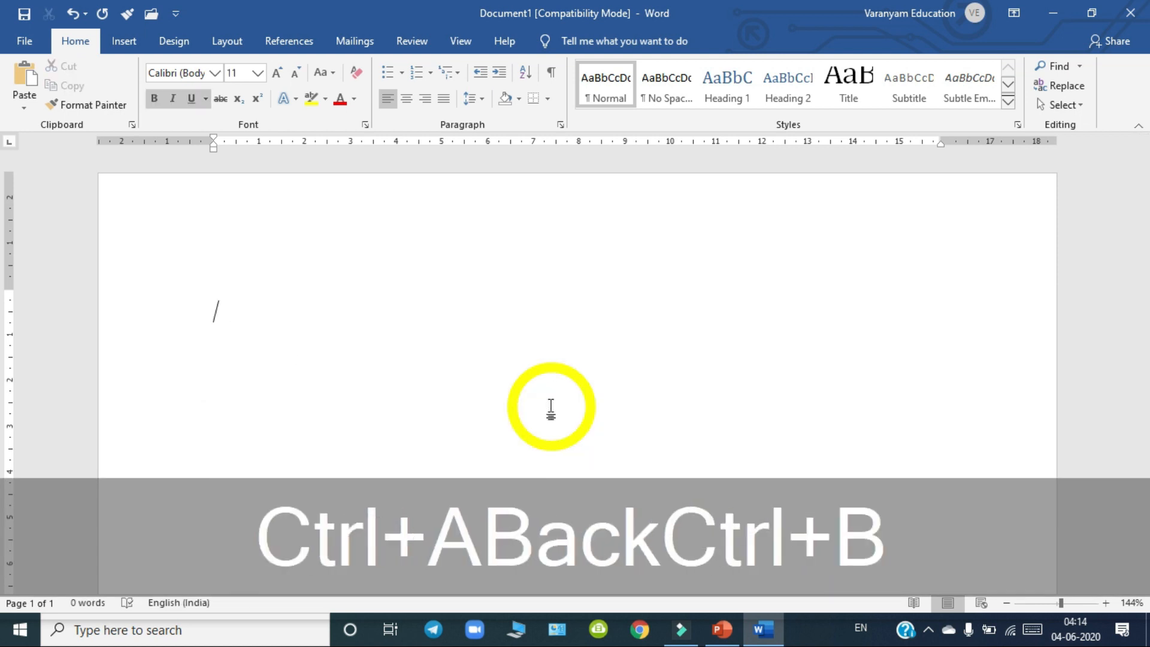
key("ctrl+i")
key("ctrl+u")
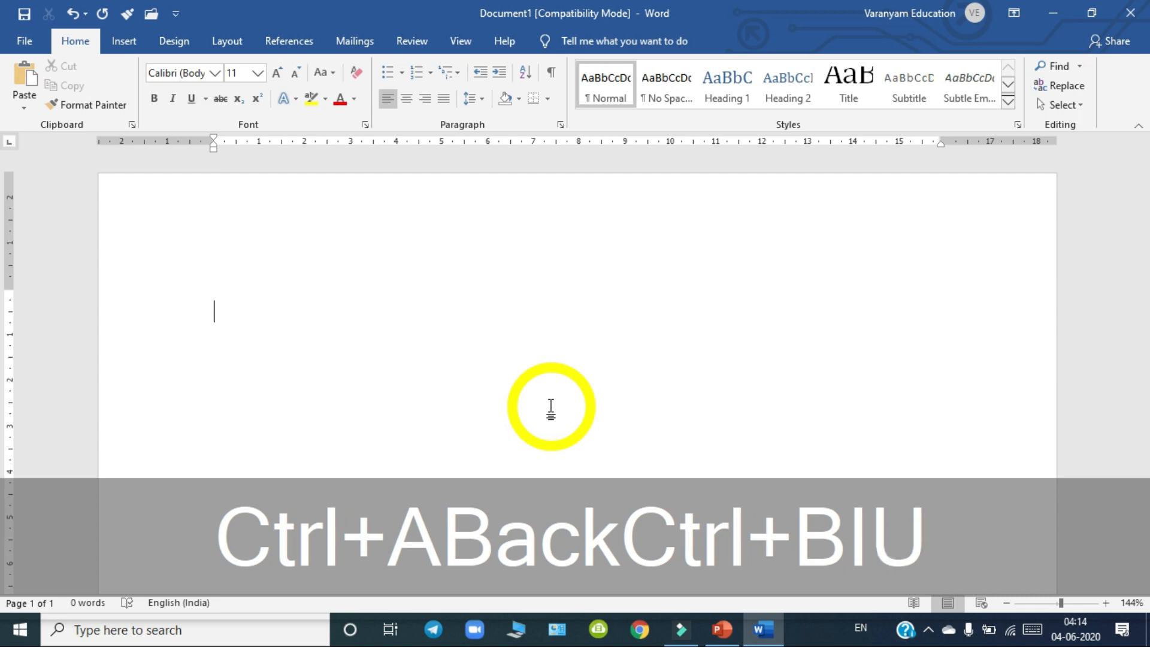
Generate unformatted sample paragraphs in the empty document with =rand().
key("BackSpace")
type("DFSA")
key("BackSpace")
key("BackSpace")
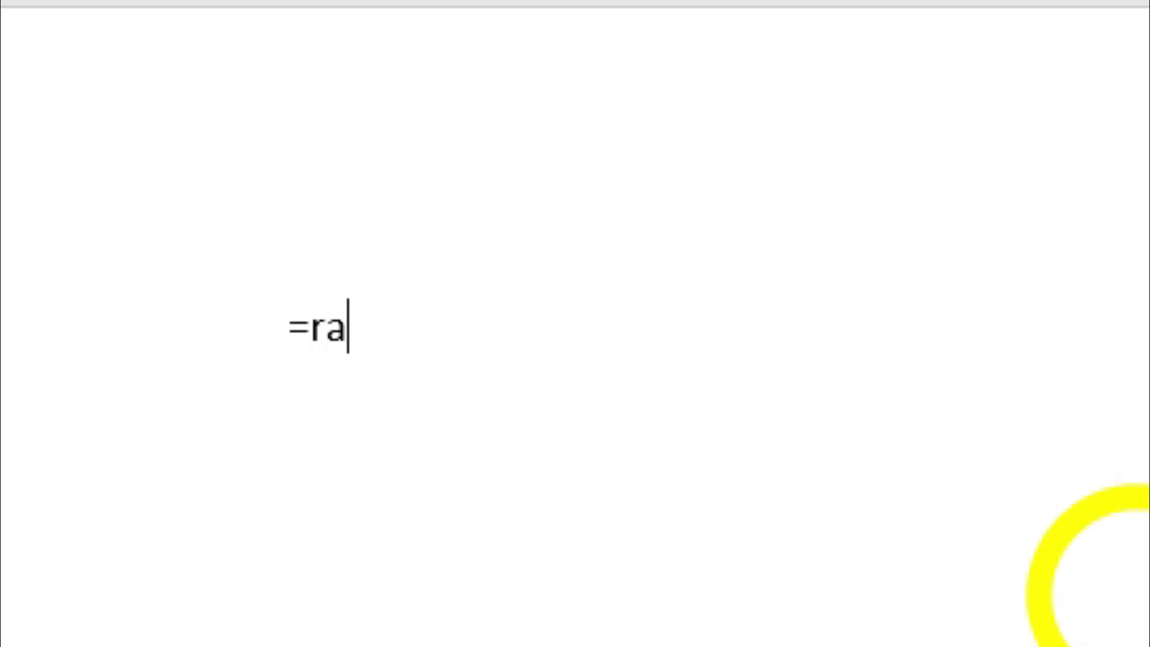
type(")")
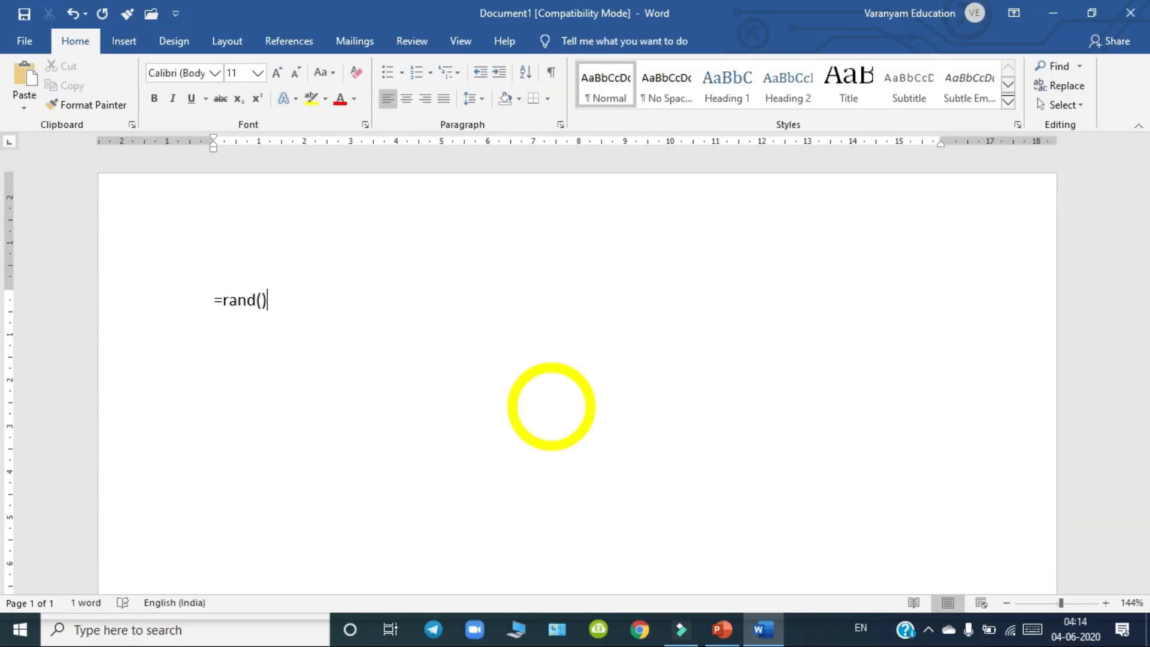
key("Return")
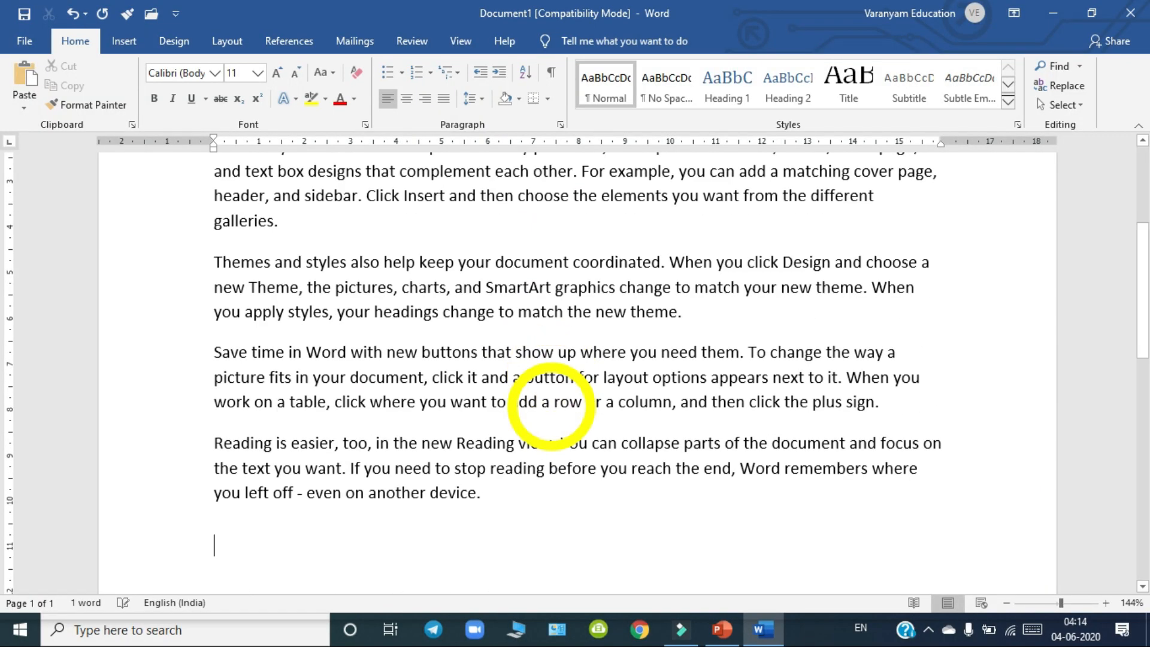
Right-align all the sample text in the document.
scroll(505, 392, "up", 3)
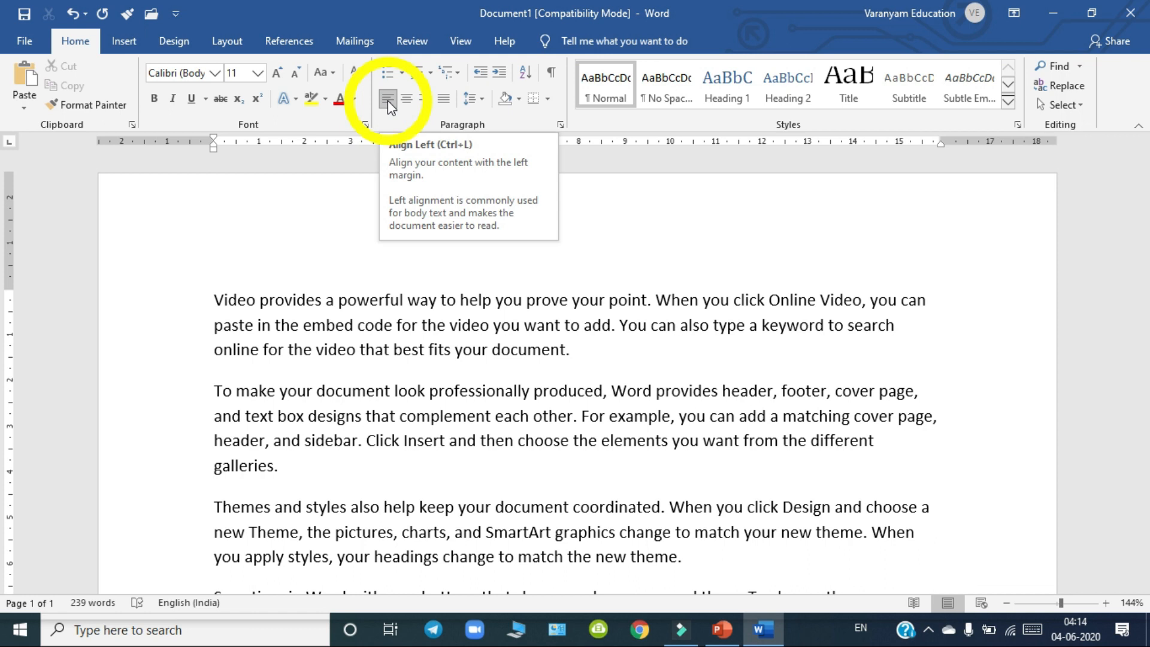
left_click(646, 359)
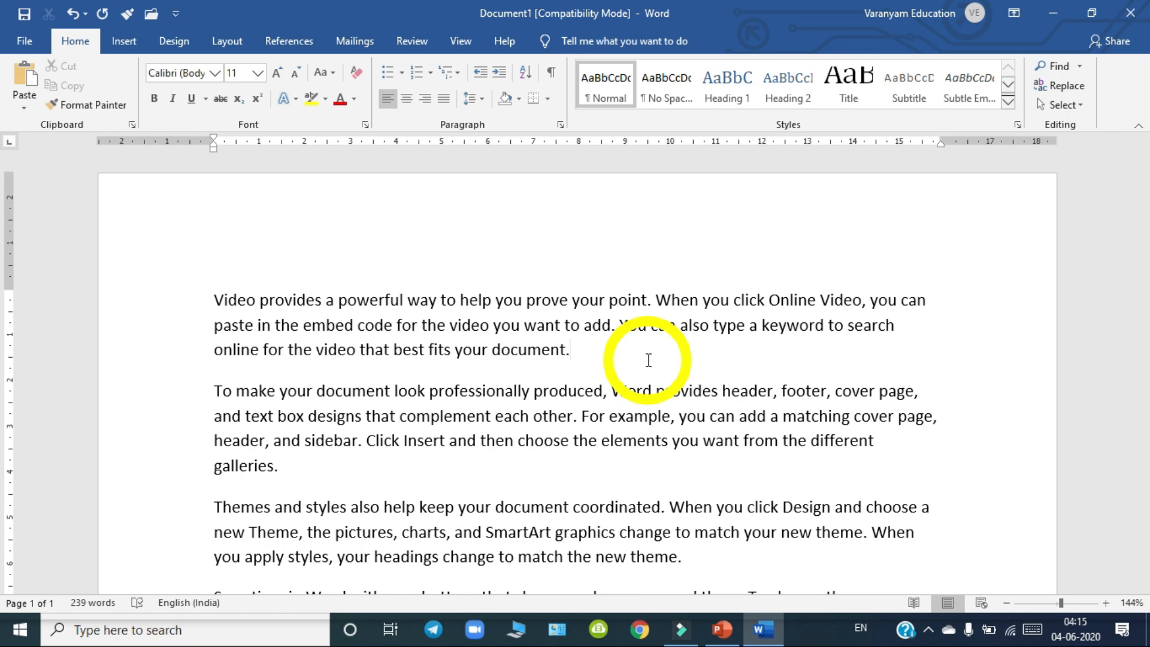
scroll(644, 359, "down", 1)
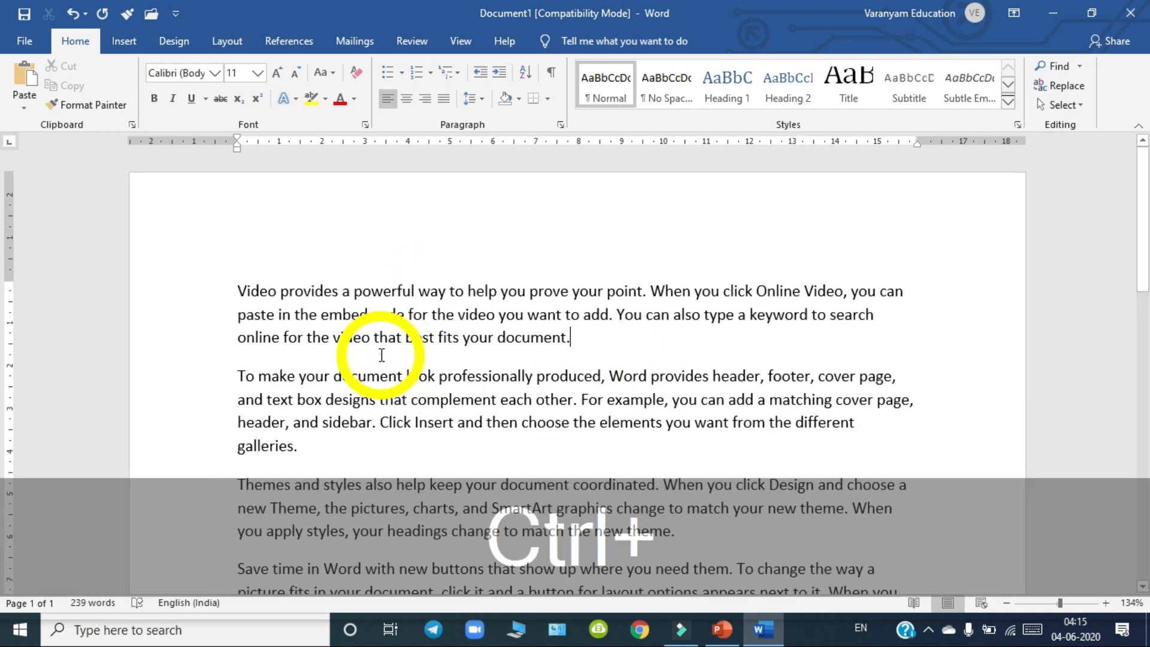
left_click(380, 337)
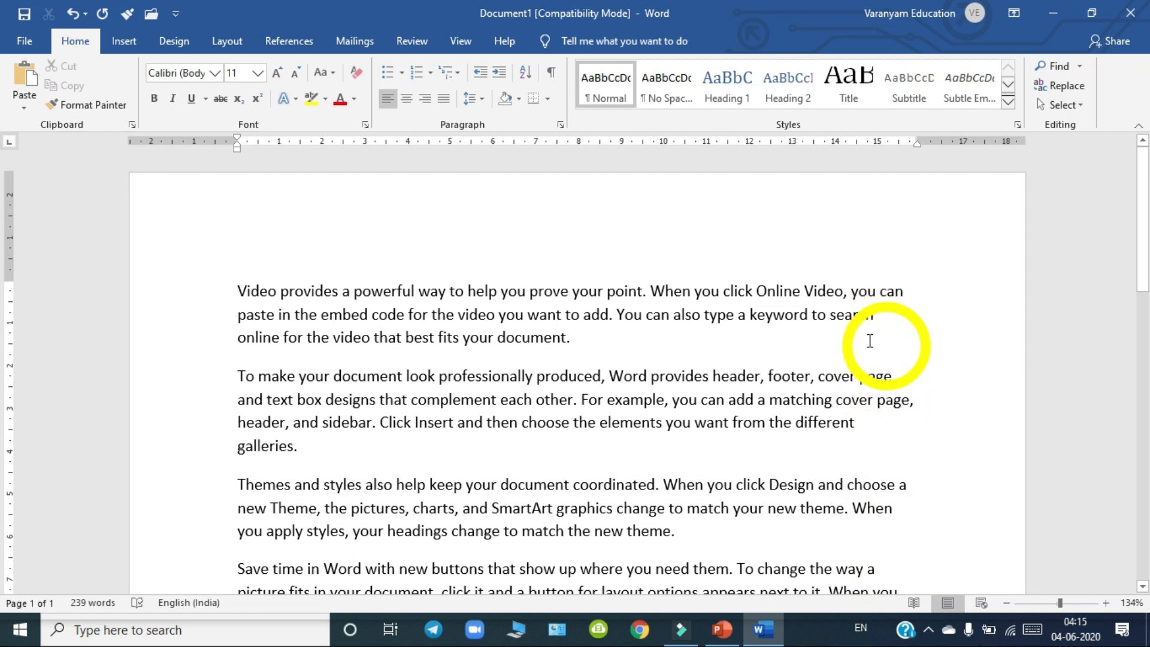
left_click(833, 399)
key("ctrl+a")
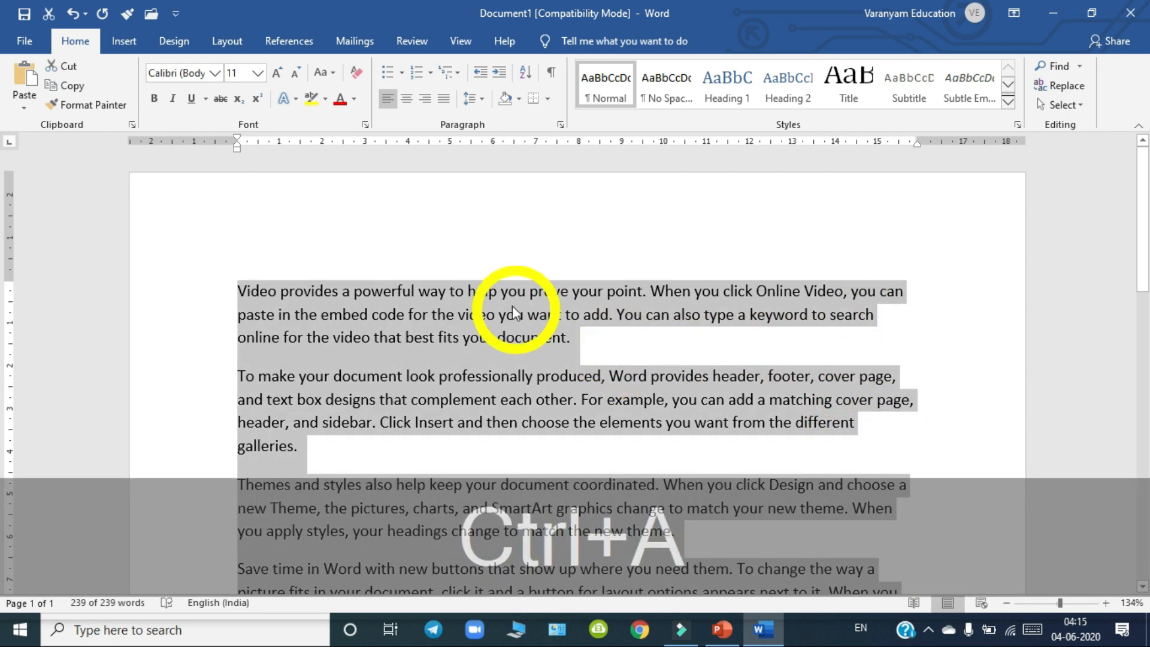
left_click(425, 98)
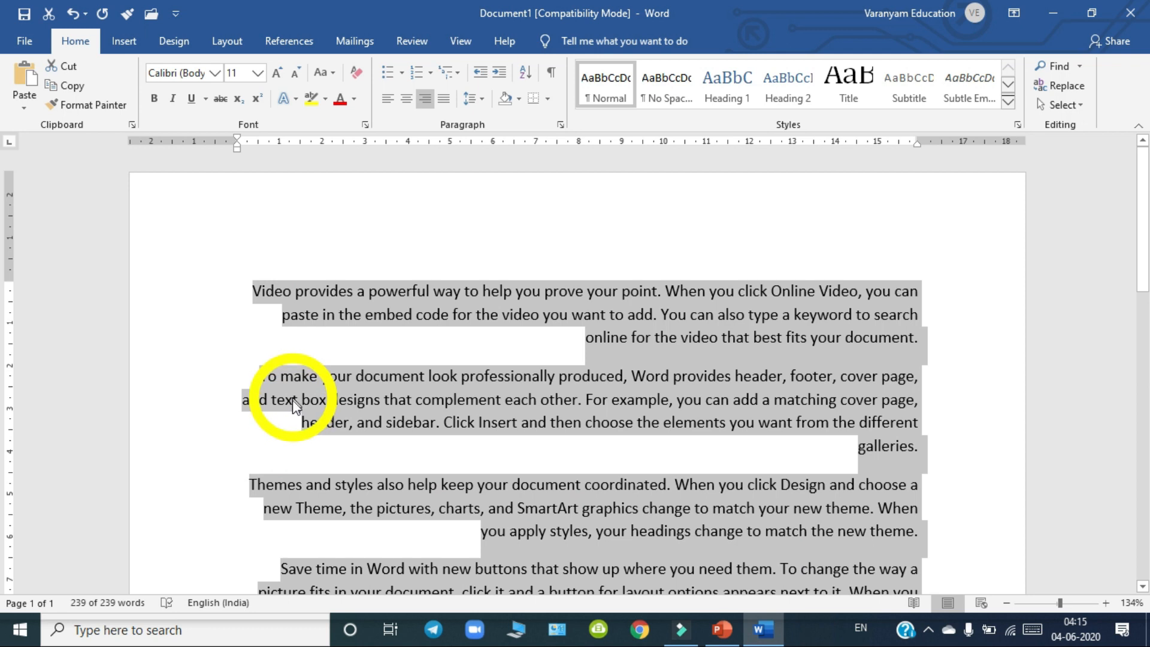
Center all the document's text, followed by justifying it between both margins.
left_click(407, 98)
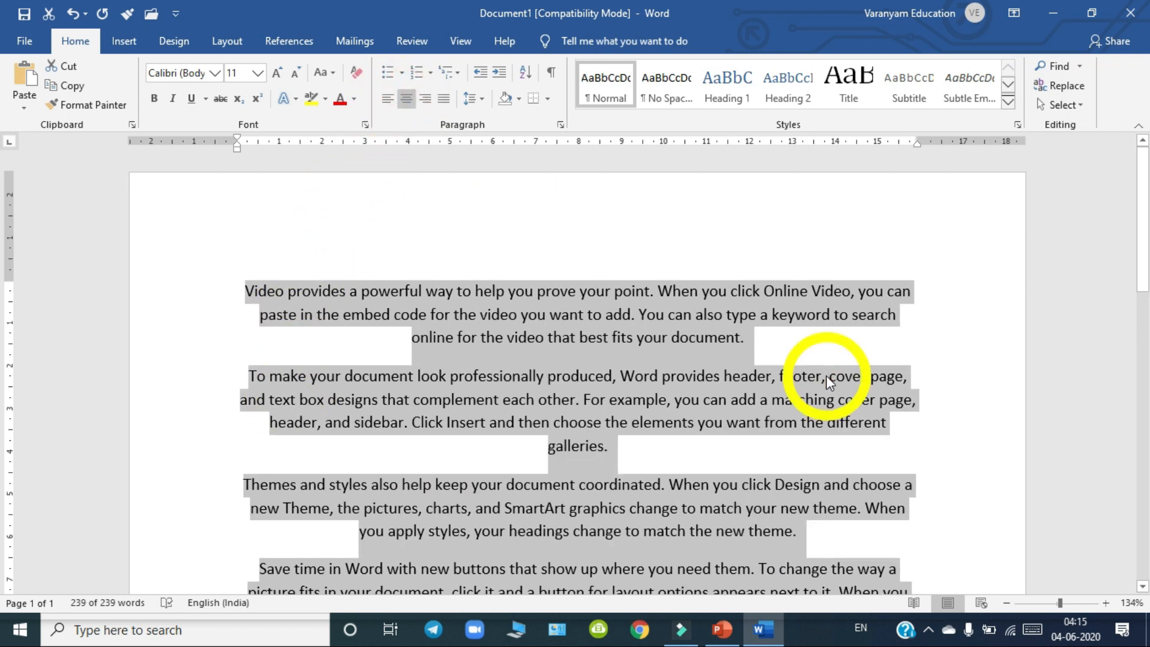
left_click(447, 106)
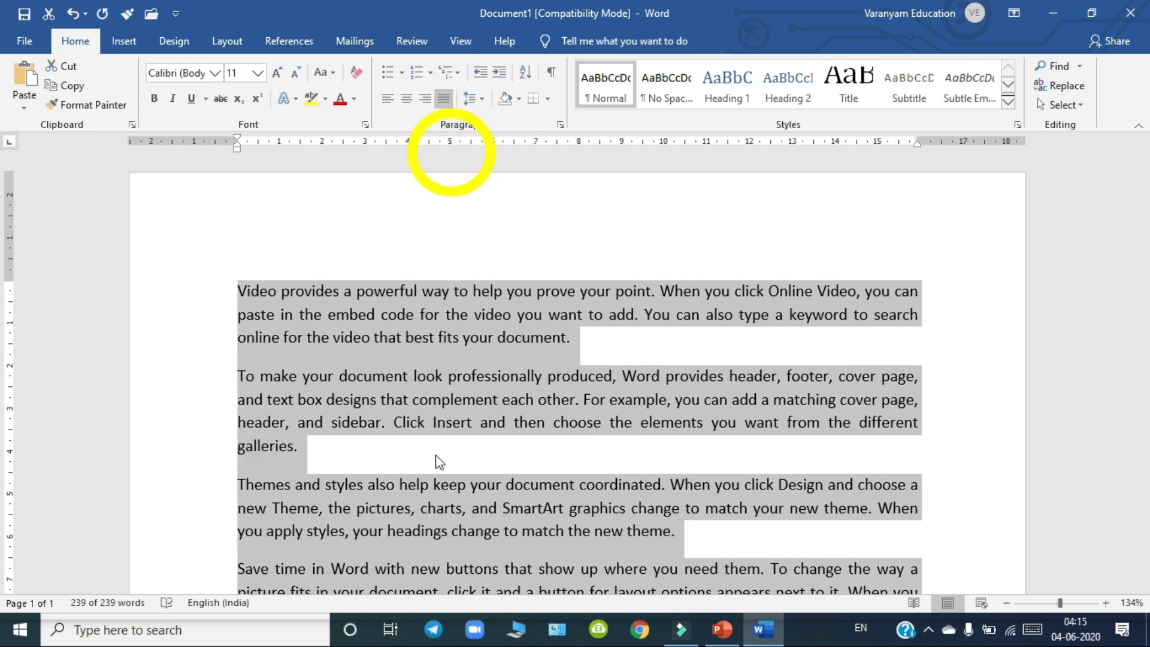
Add a title line reading "Varanyam education" above the first sample paragraph.
left_click(412, 508)
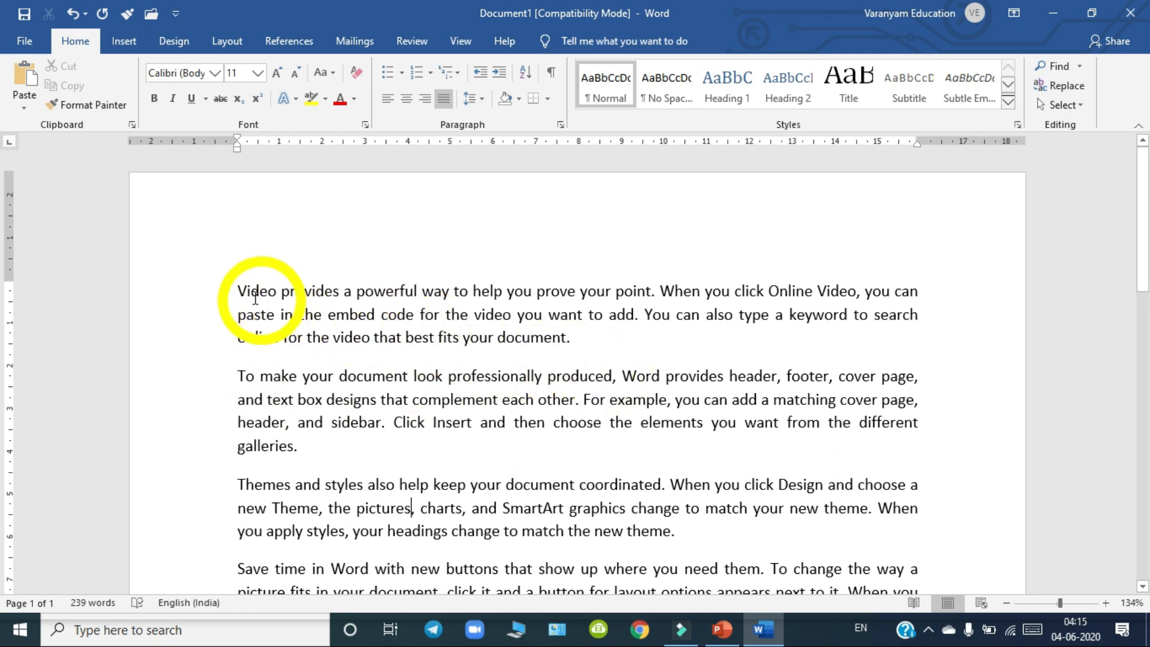
left_click(233, 291)
key("Return")
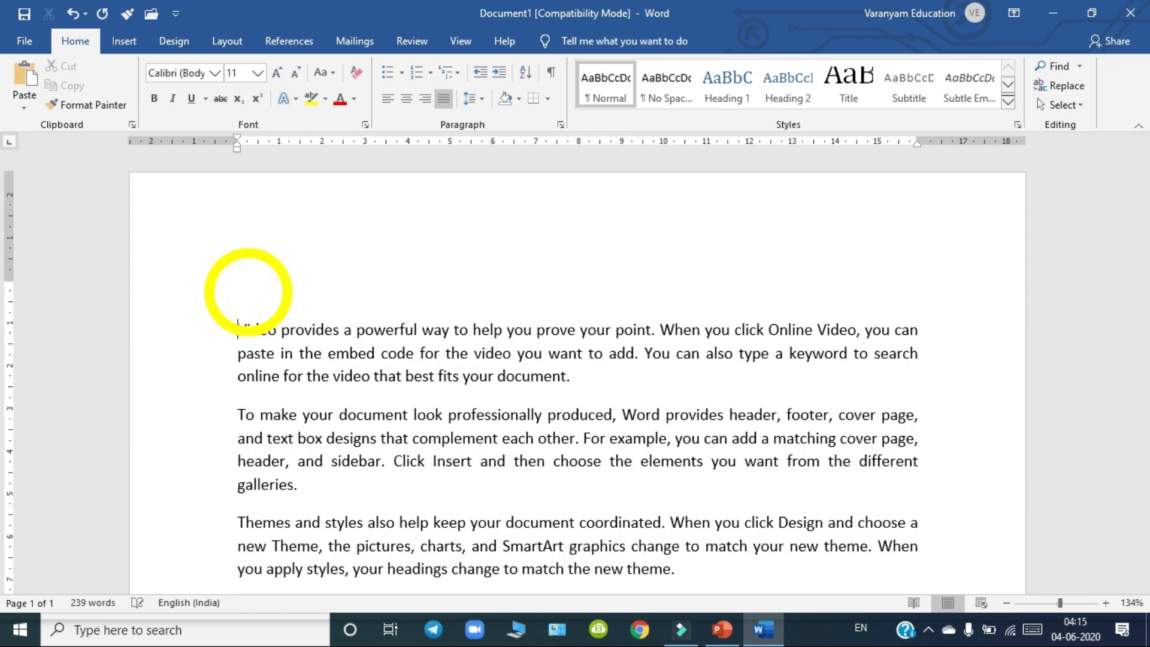
left_click(298, 290)
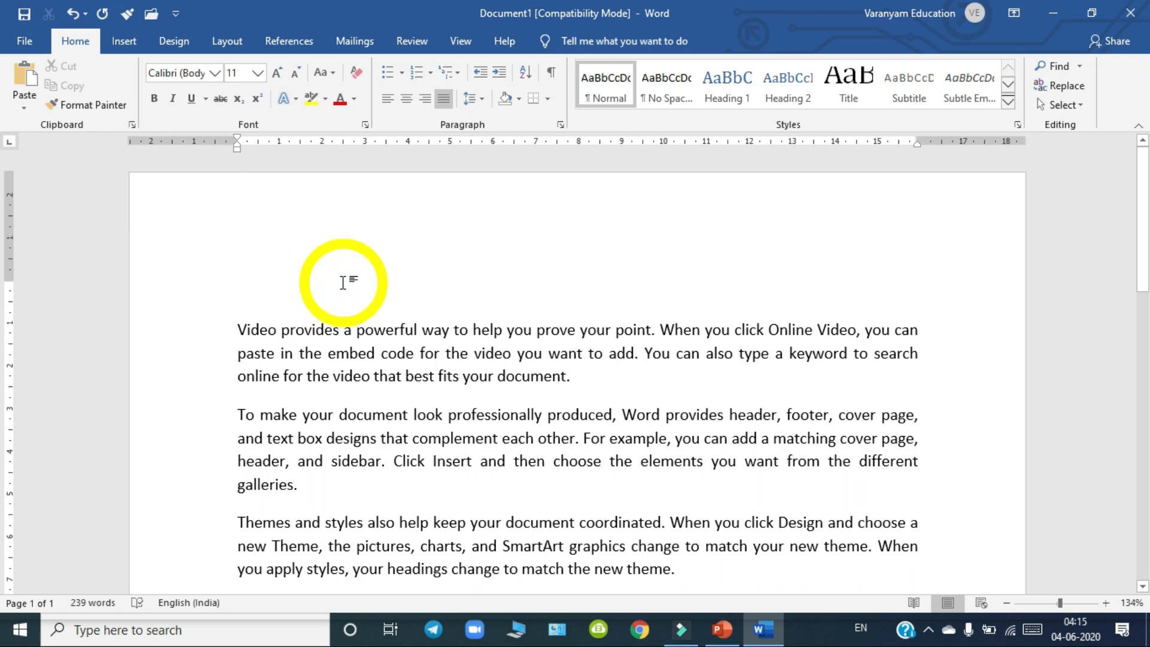
type("varanyan education")
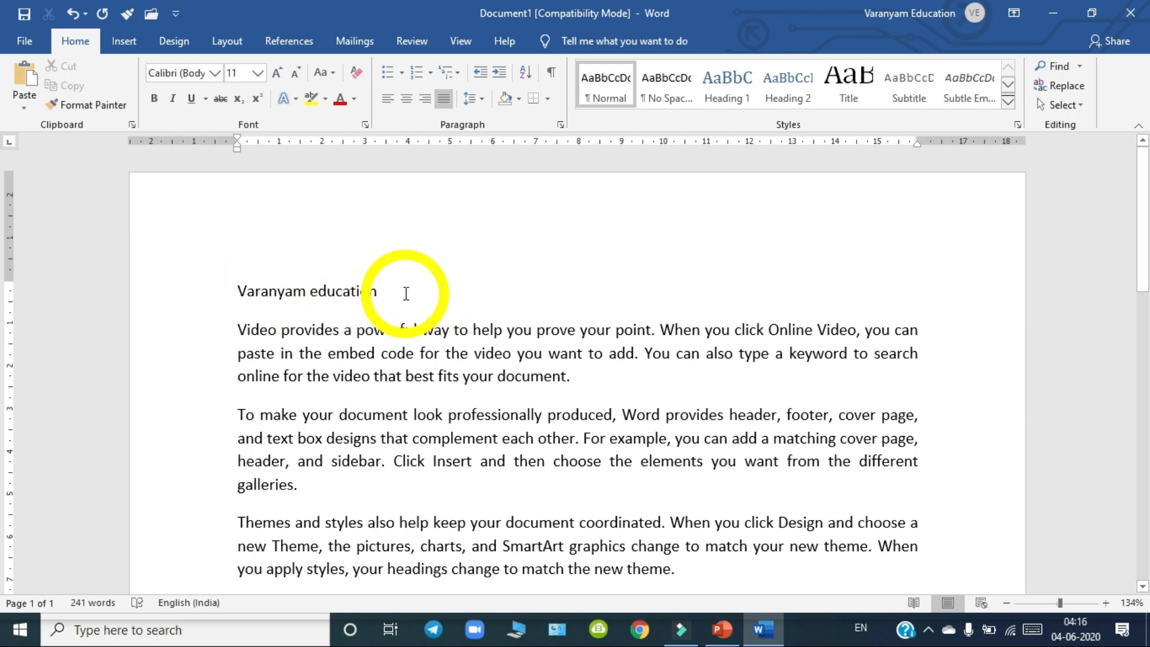
Try right, center and left alignment on the title line, finishing with it centered.
left_click_drag(407, 294, 257, 292)
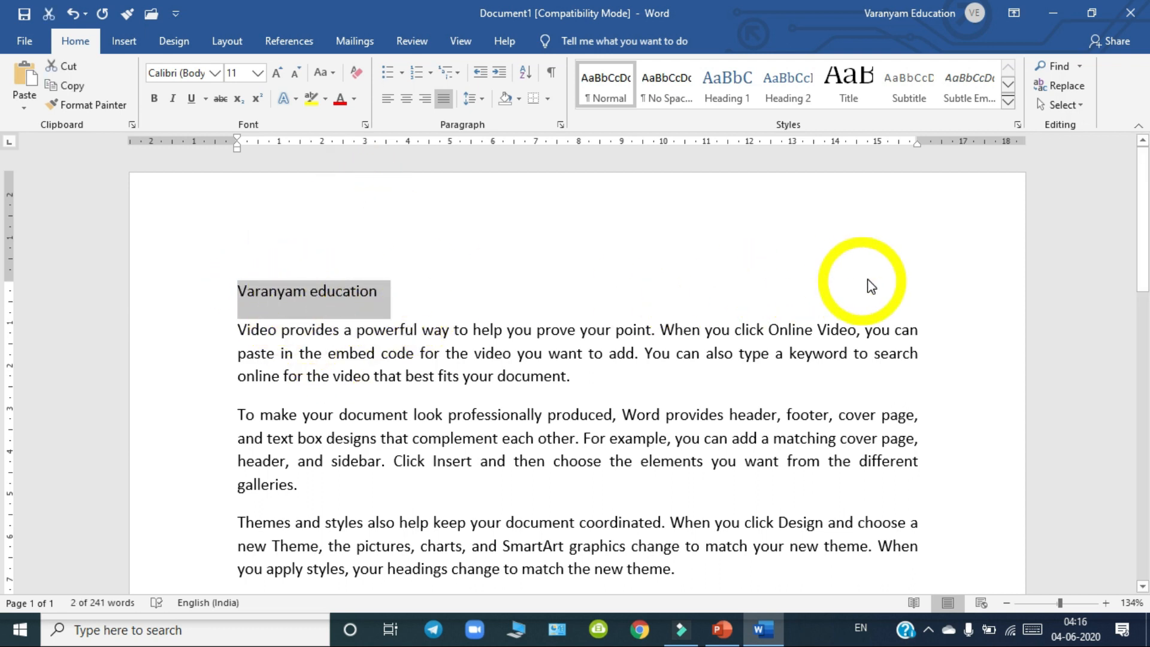
left_click(425, 99)
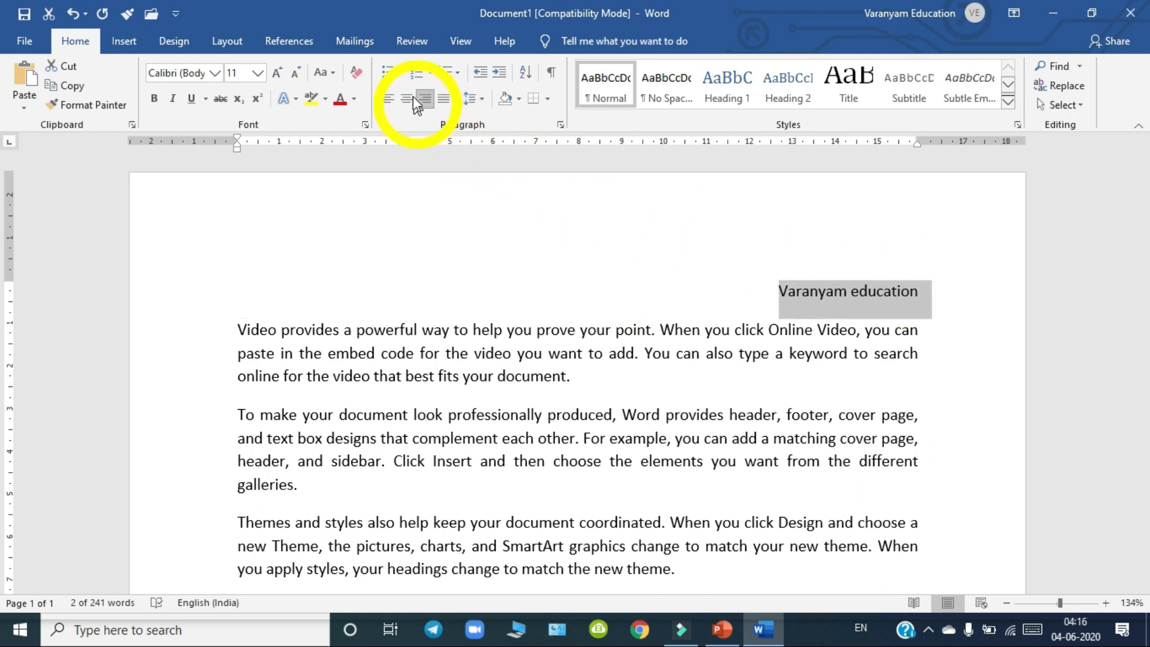
left_click(409, 97)
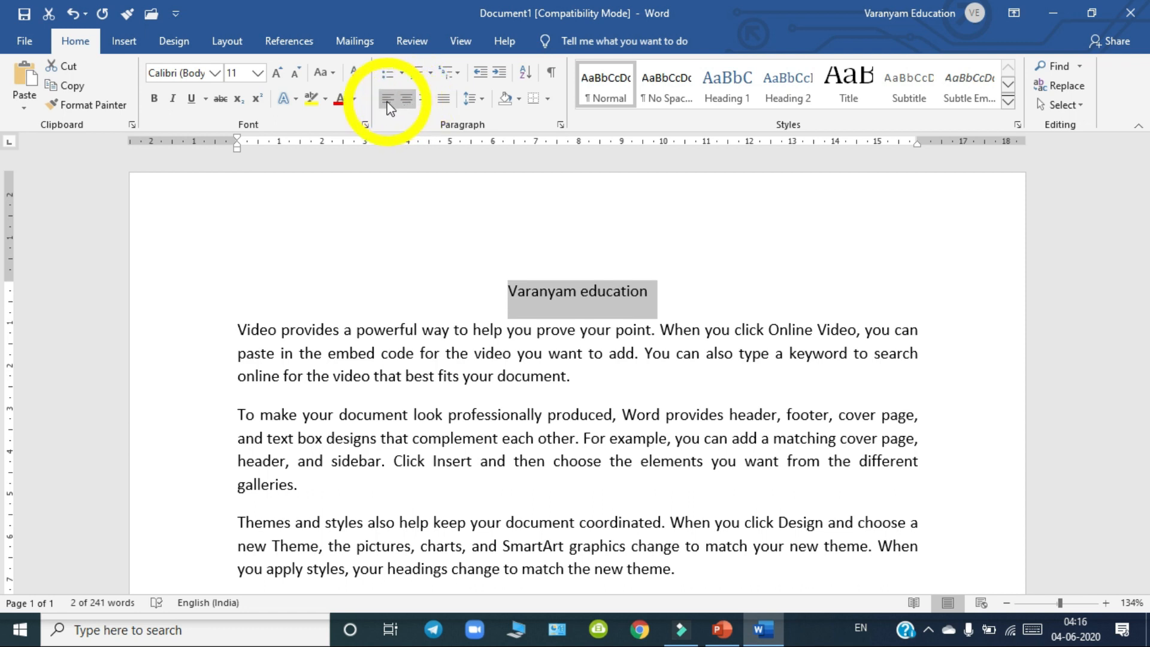
left_click(387, 101)
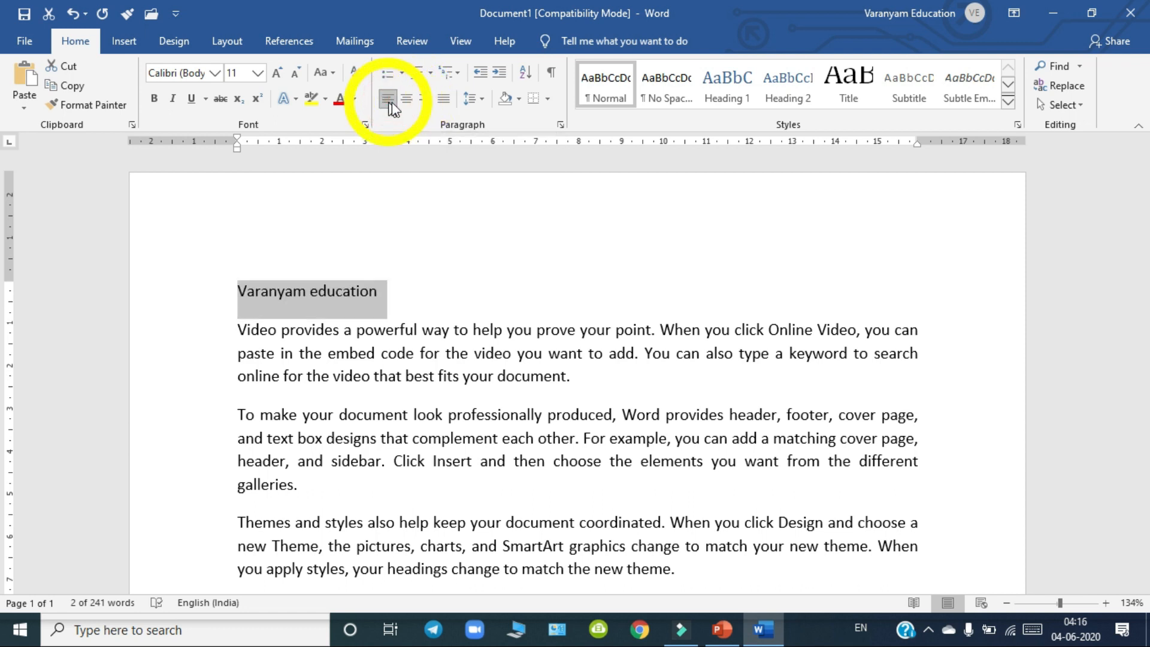
left_click(405, 103)
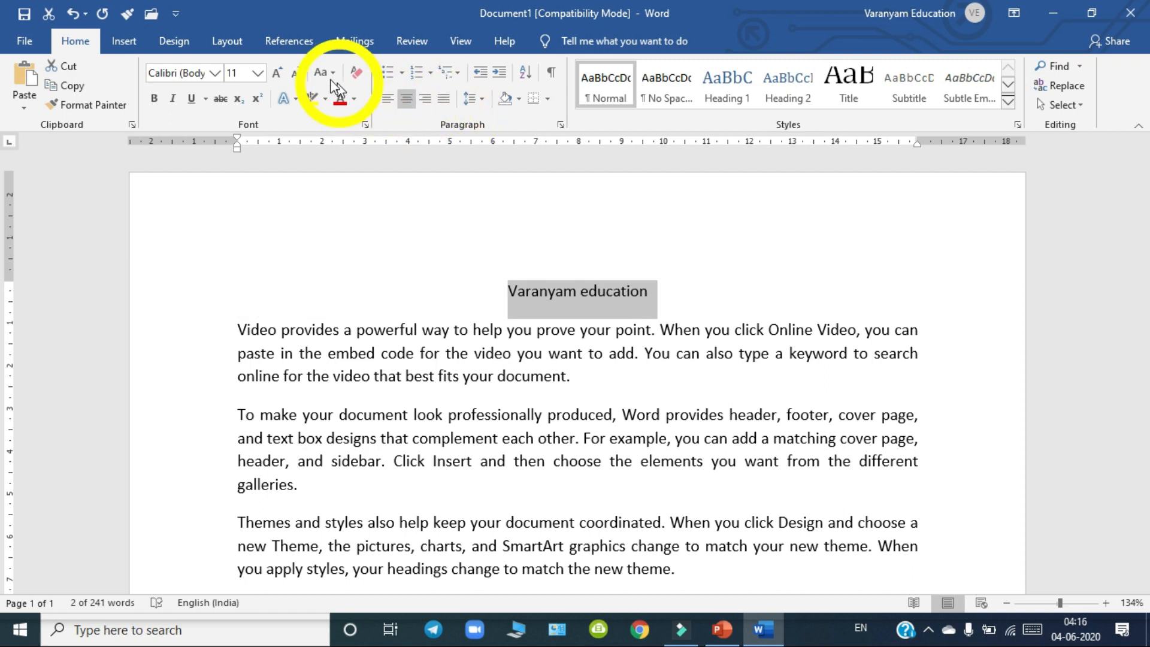
Increase the title's font size to 18 and make it bold.
left_click(280, 73)
left_click(279, 72)
left_click(279, 72)
left_click(279, 73)
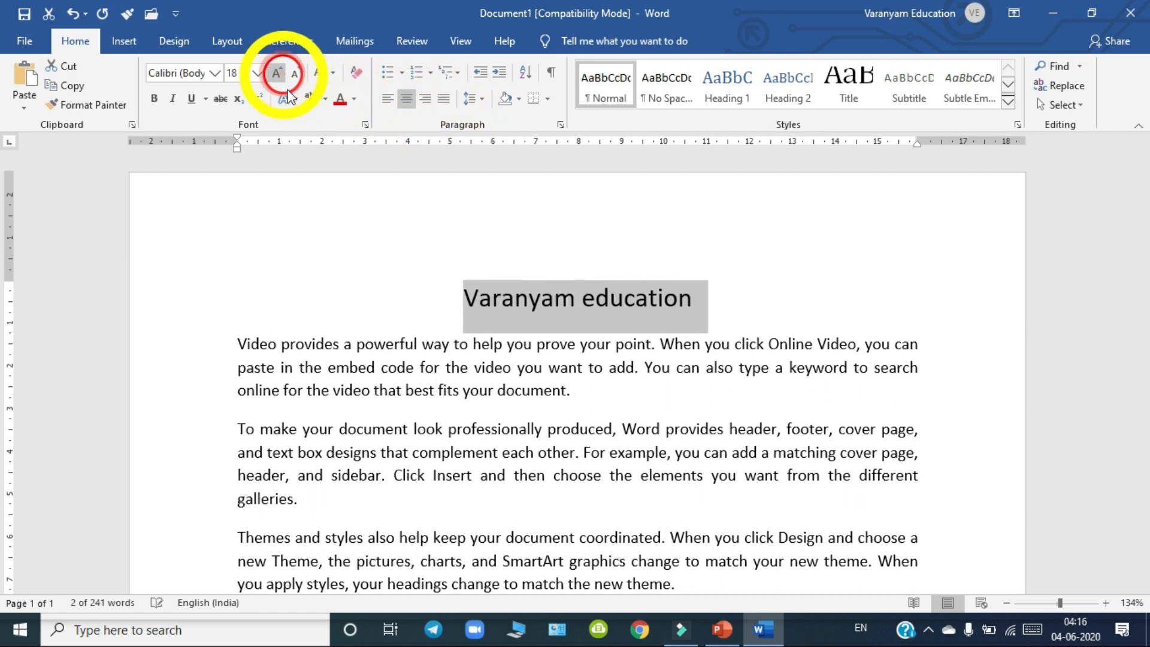
left_click(154, 98)
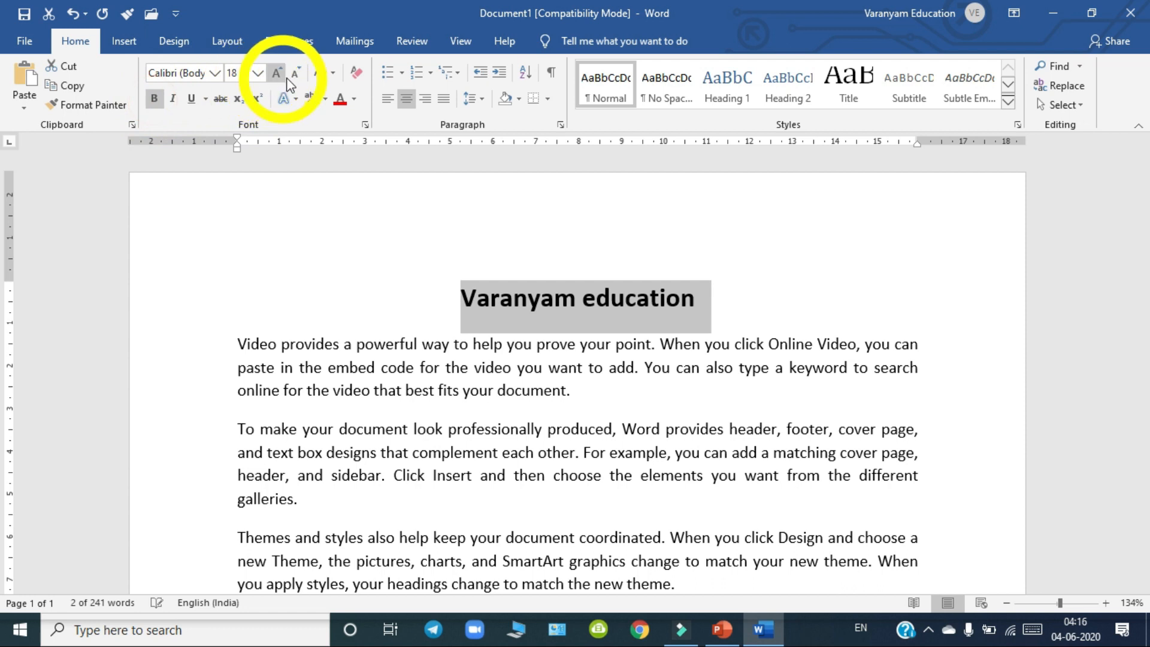
Change the title's case to Capitalize Each Word and color its text red.
left_click(324, 73)
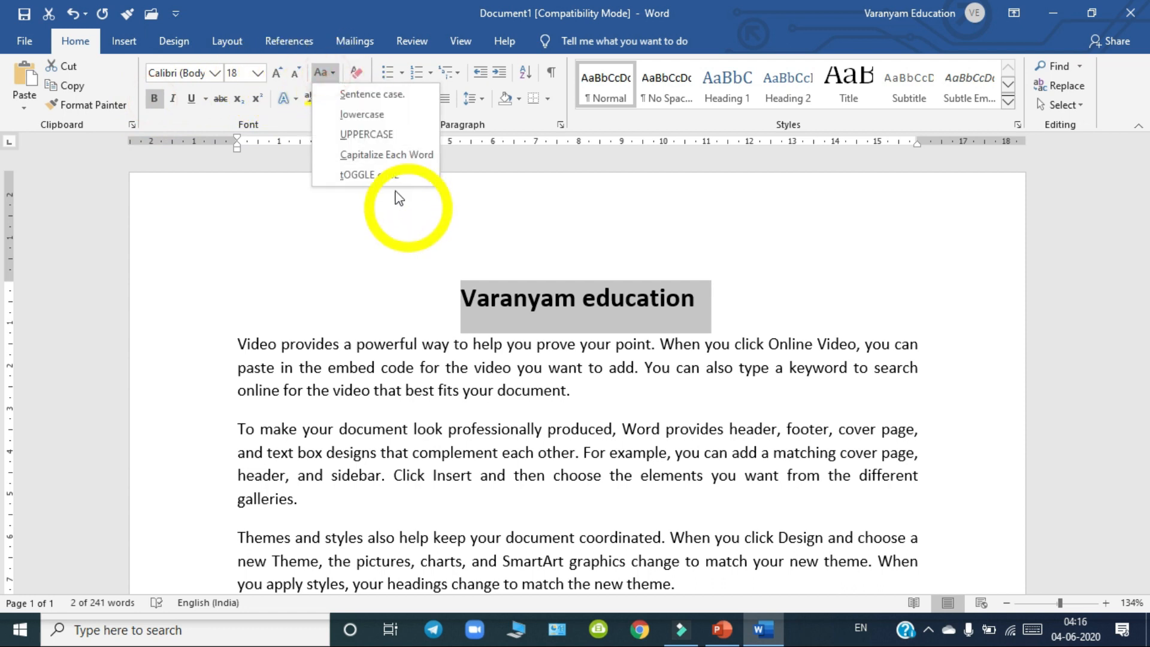
left_click(383, 155)
left_click(339, 98)
left_click(701, 293)
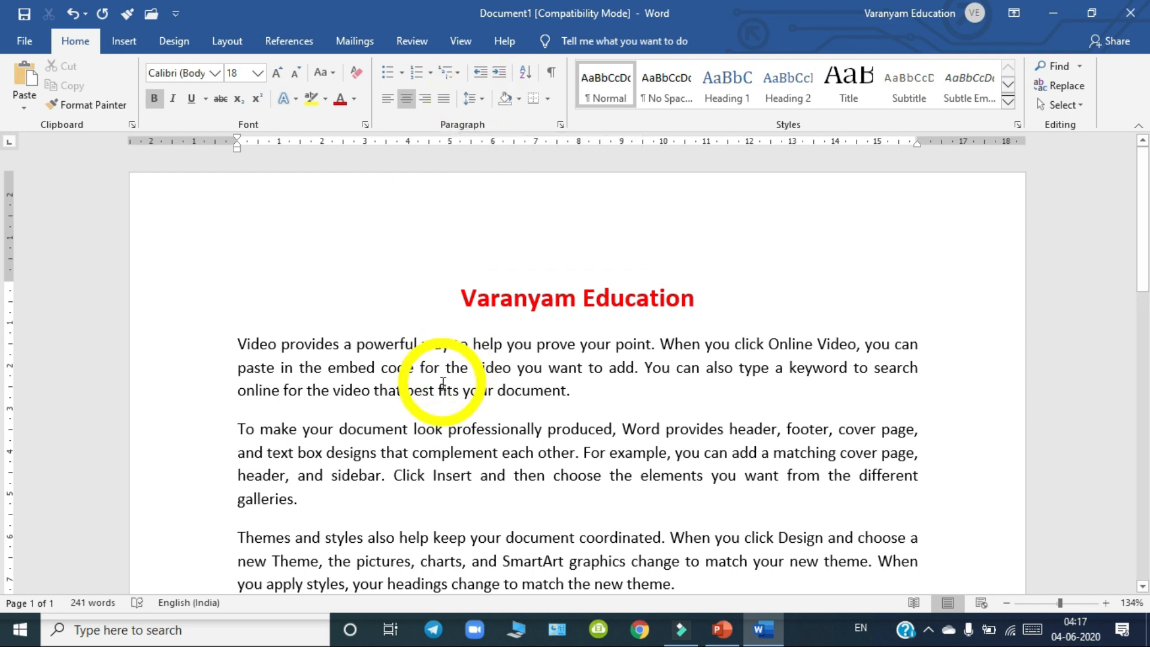
Set the line spacing of the first body paragraph to 2.0.
left_click(442, 387)
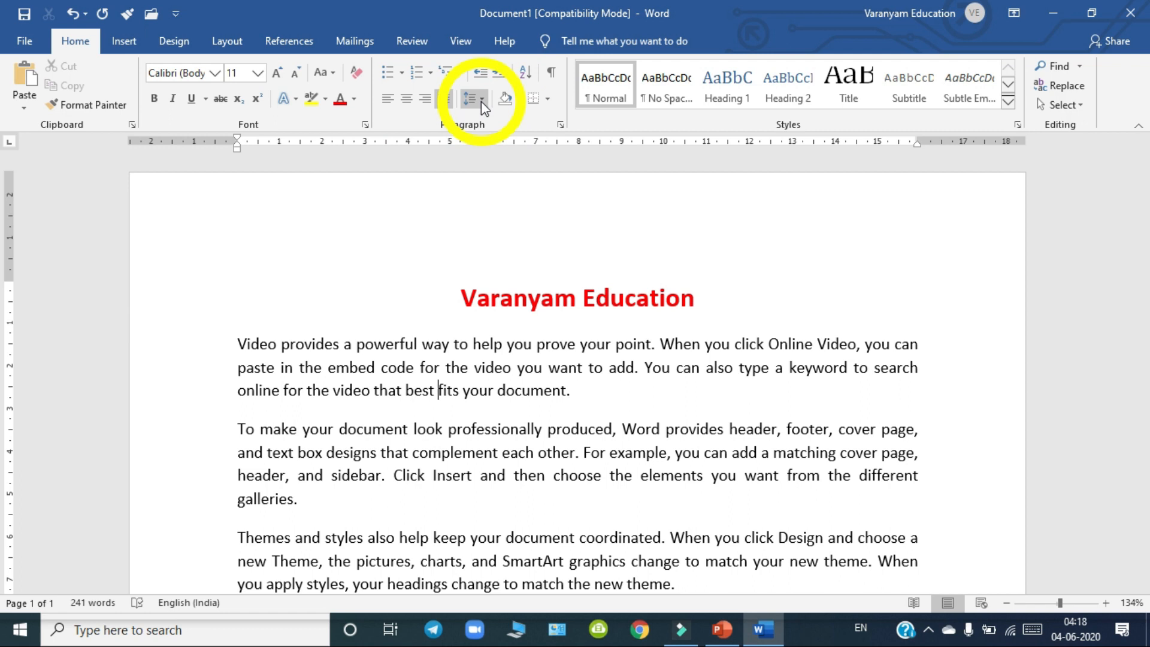
left_click_drag(386, 344, 404, 391)
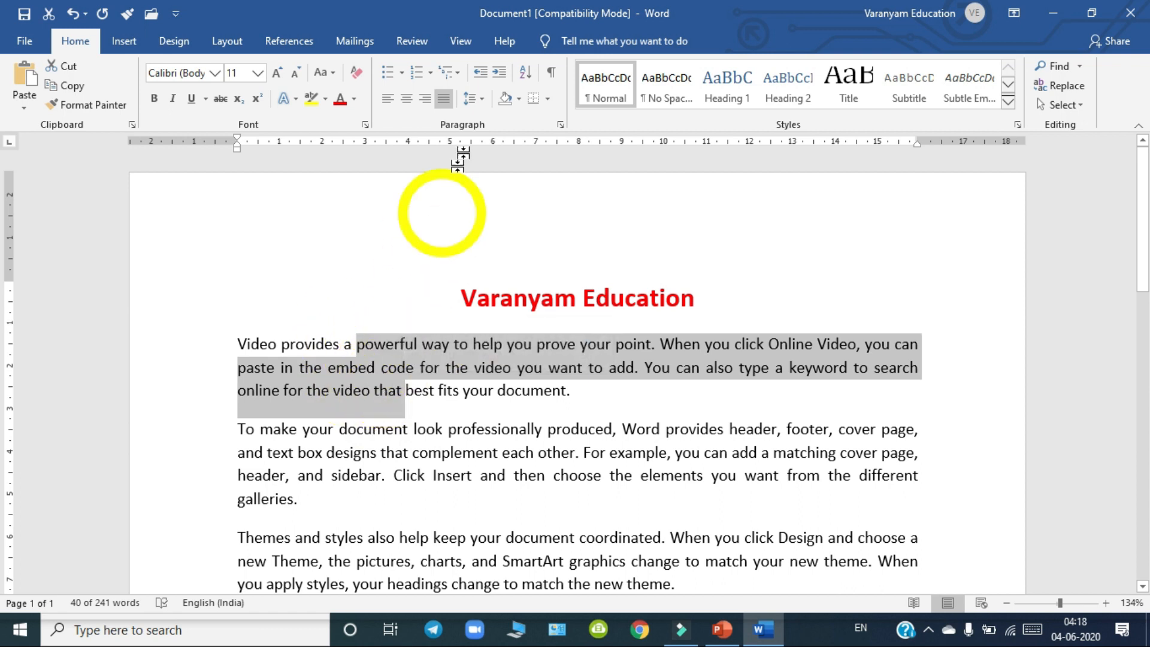
left_click(475, 99)
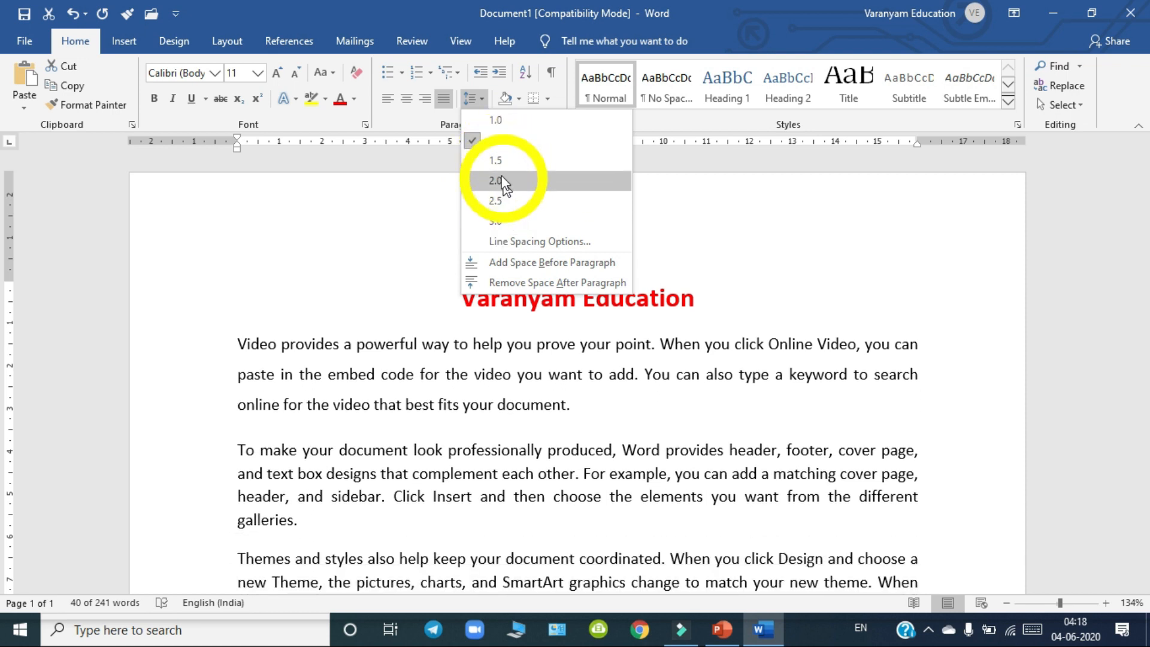
left_click(496, 180)
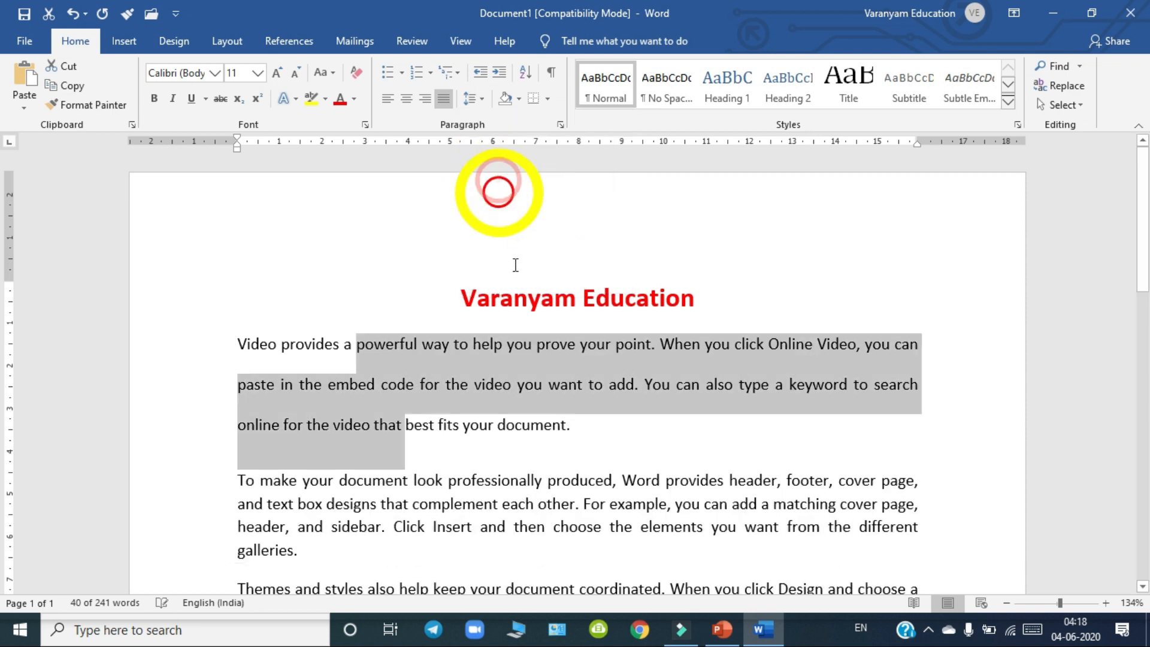
left_click(411, 384)
left_click_drag(382, 356, 655, 348)
left_click_drag(301, 387, 588, 389)
left_click(412, 361)
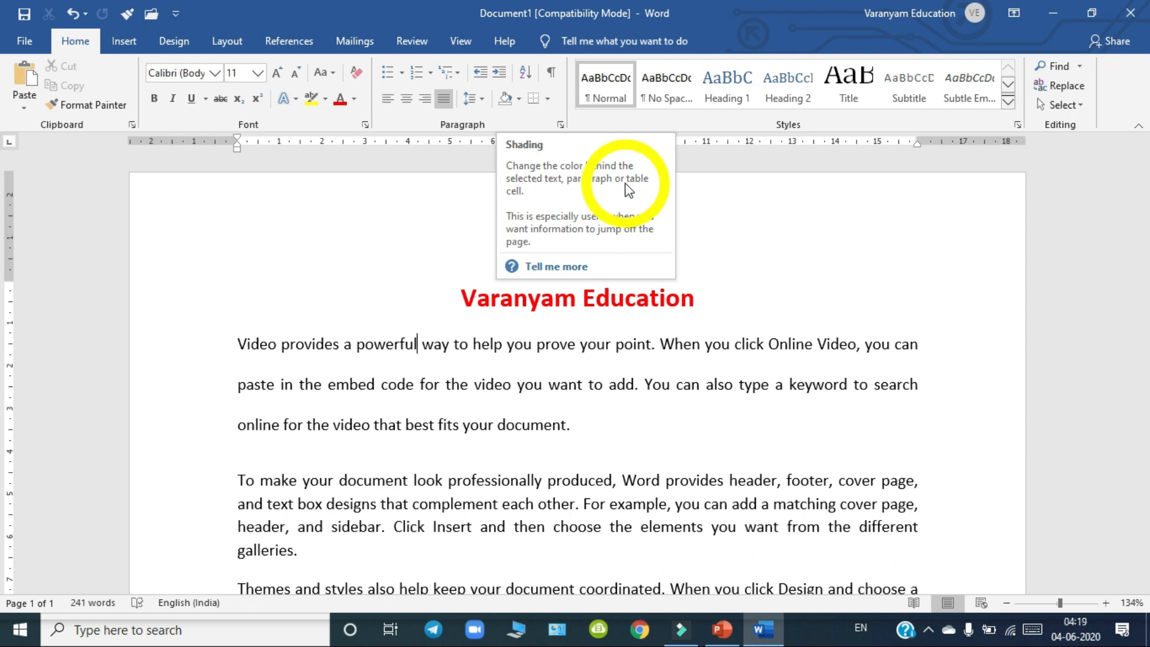
Apply light green shading to the second body paragraph, starting "To make your document look professionally produced".
left_click(437, 424)
left_click(345, 483)
left_click_drag(379, 484, 550, 480)
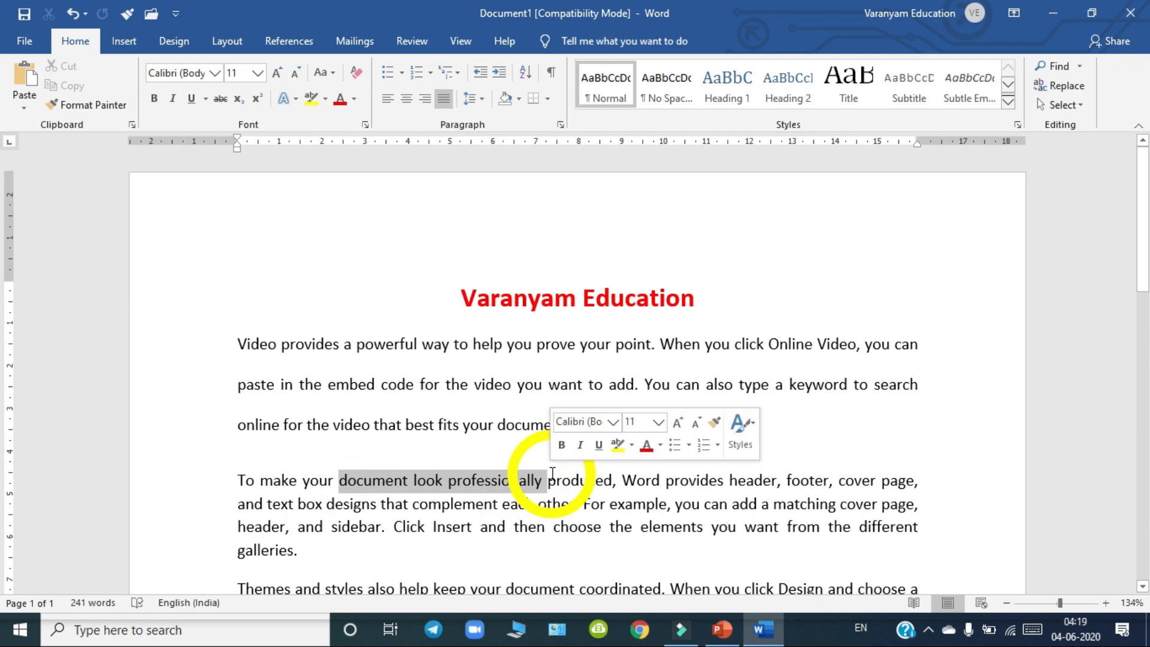
left_click(471, 507)
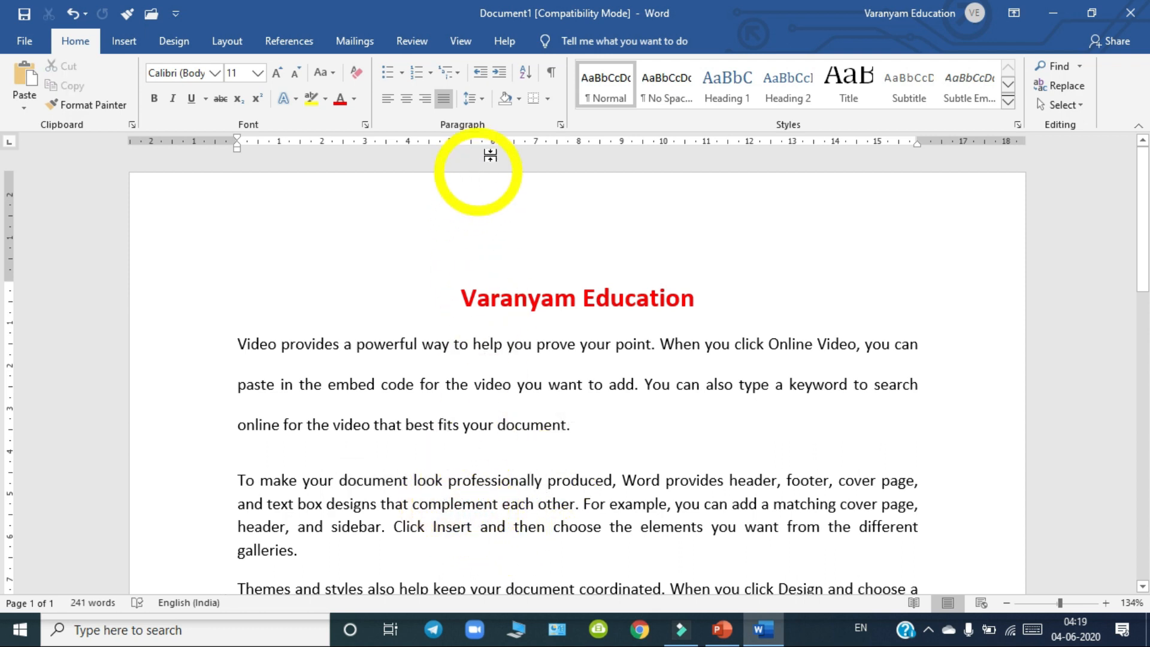
left_click(520, 100)
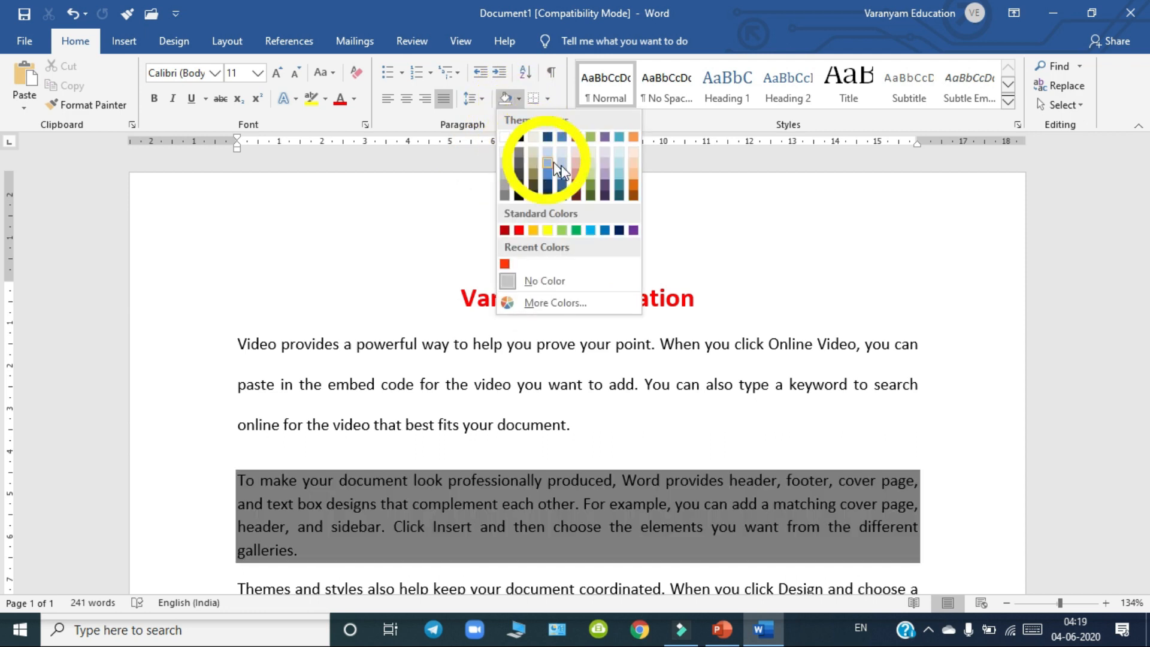
left_click(589, 165)
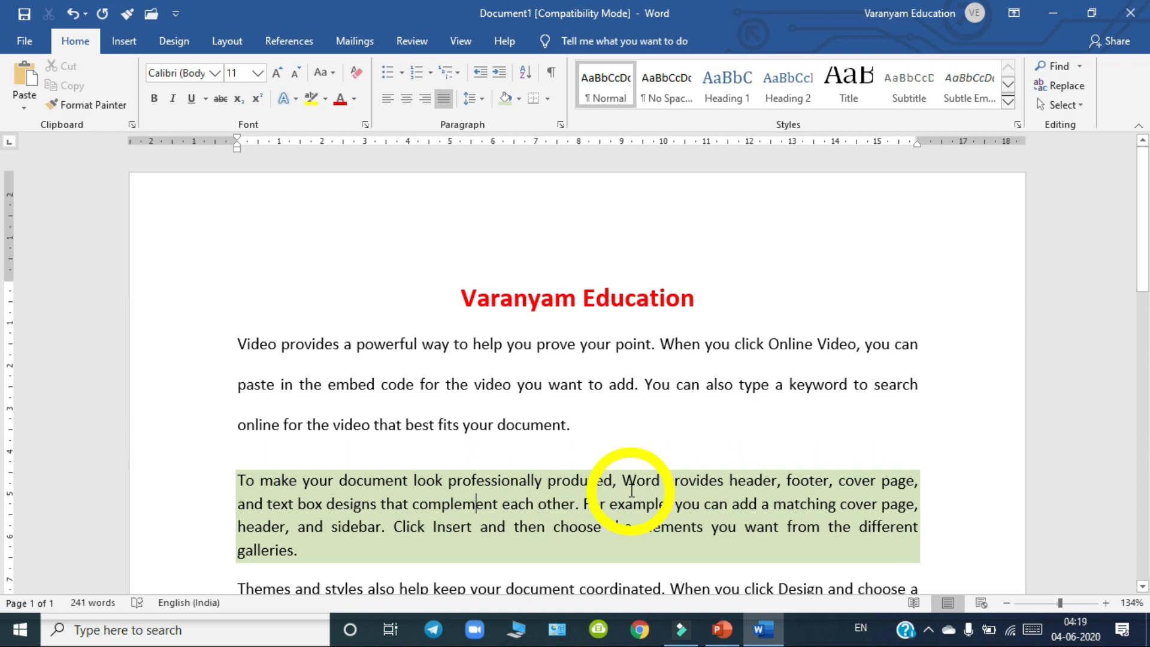
Apply All Borders to the first body paragraph.
left_click(521, 384)
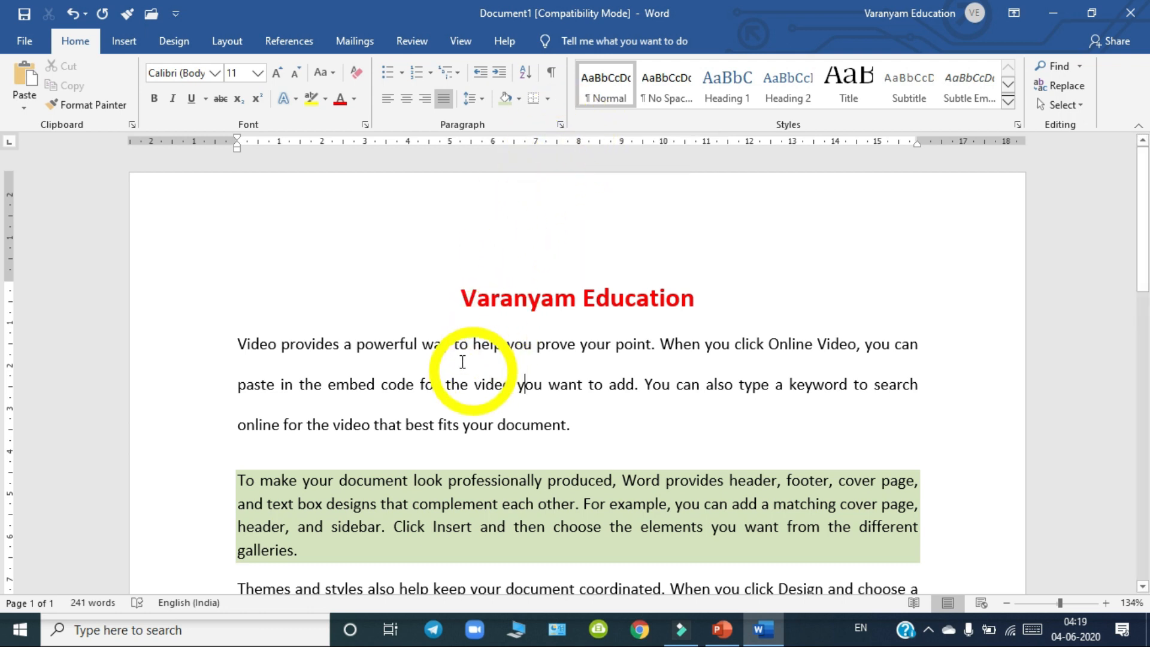
left_click(548, 100)
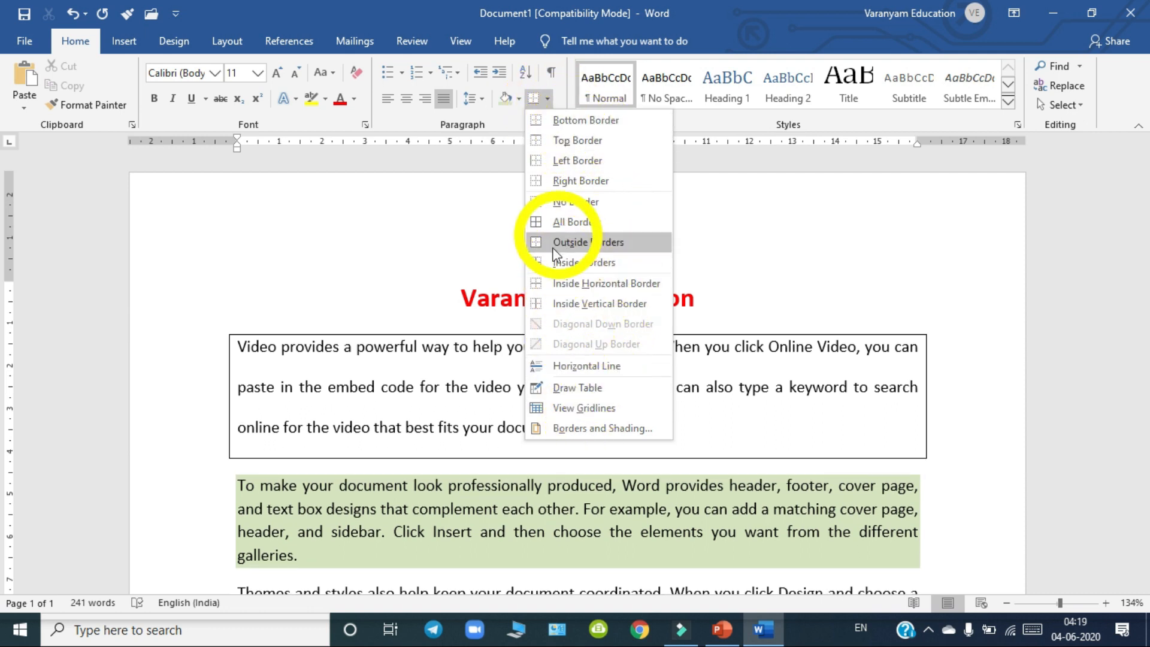
left_click(555, 224)
left_click(484, 426)
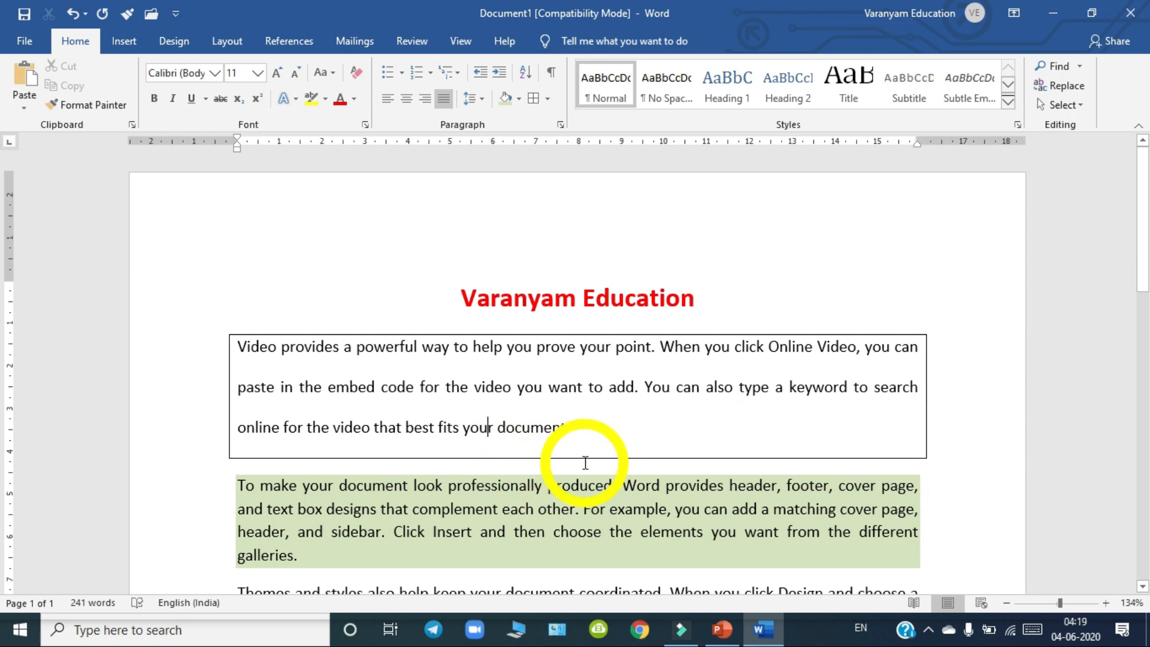
Choose the 3 pt thick-and-thin line style in Borders and Shading and apply it to all borders of the first body paragraph.
left_click(603, 377)
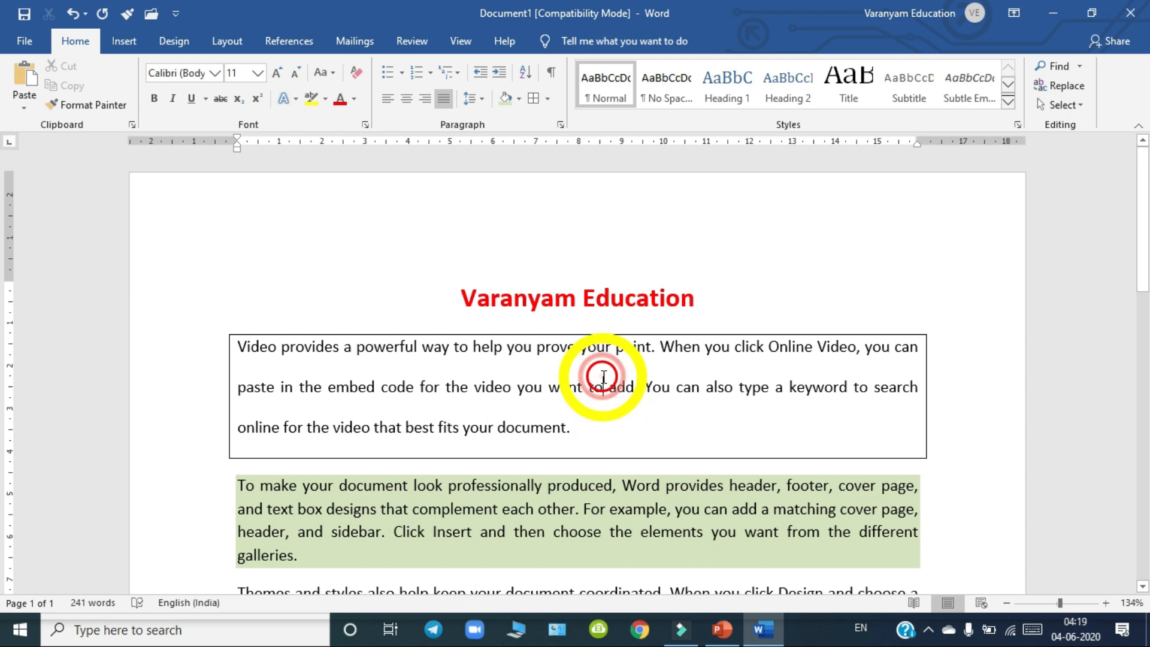
left_click(549, 100)
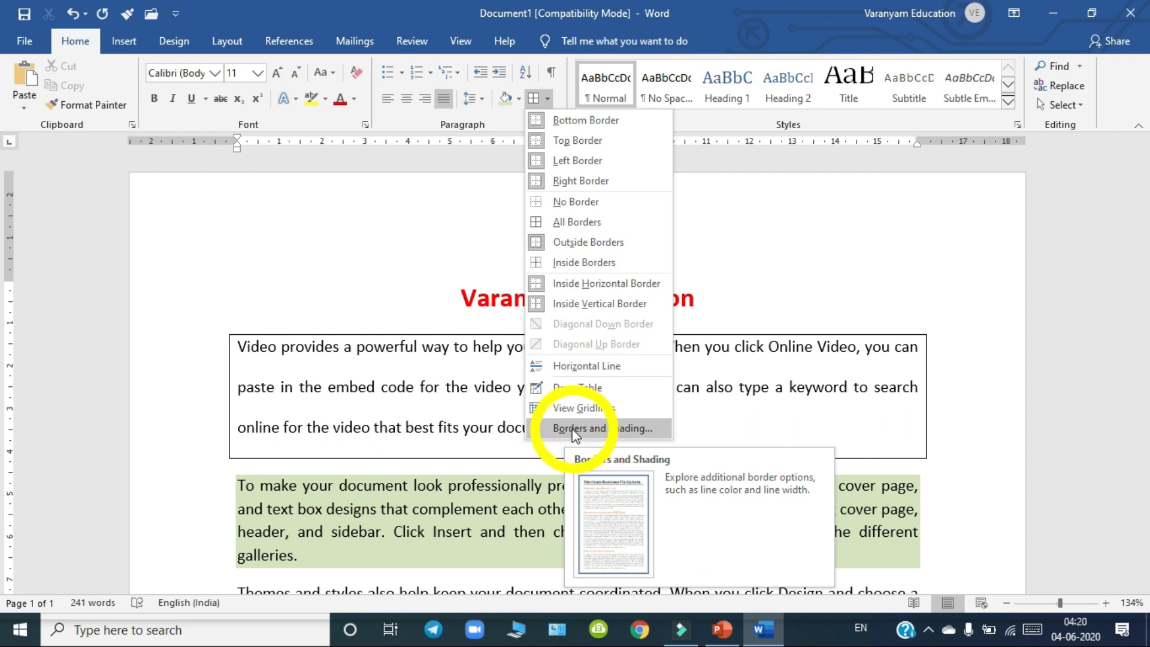
left_click(627, 428)
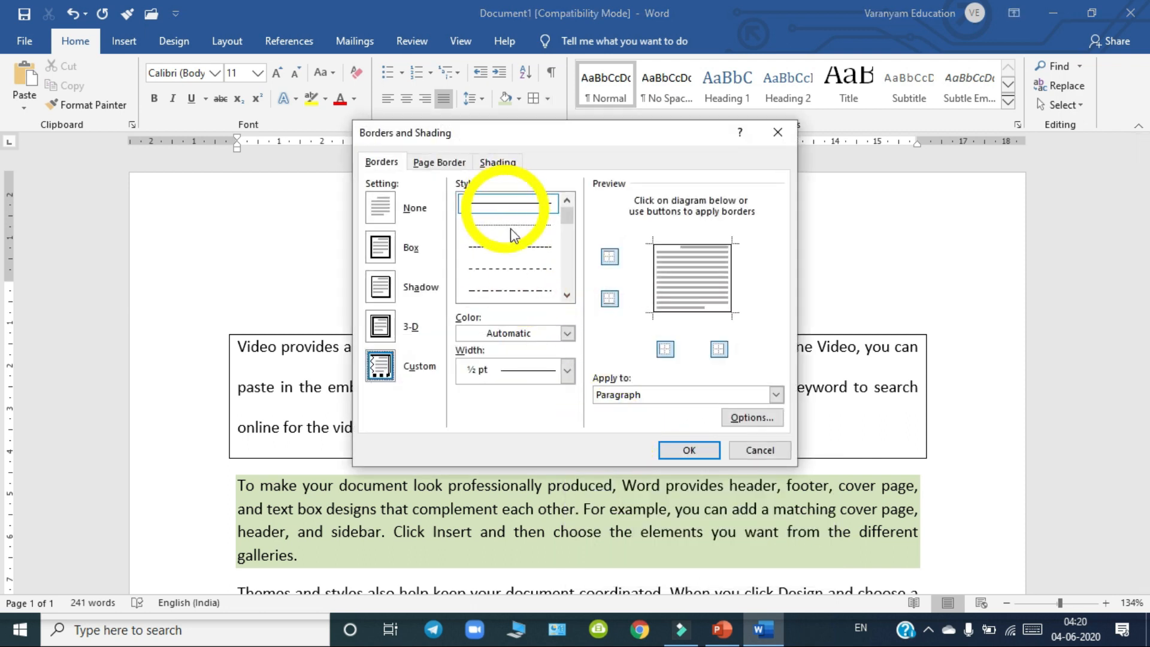
left_click(567, 295)
left_click(567, 295)
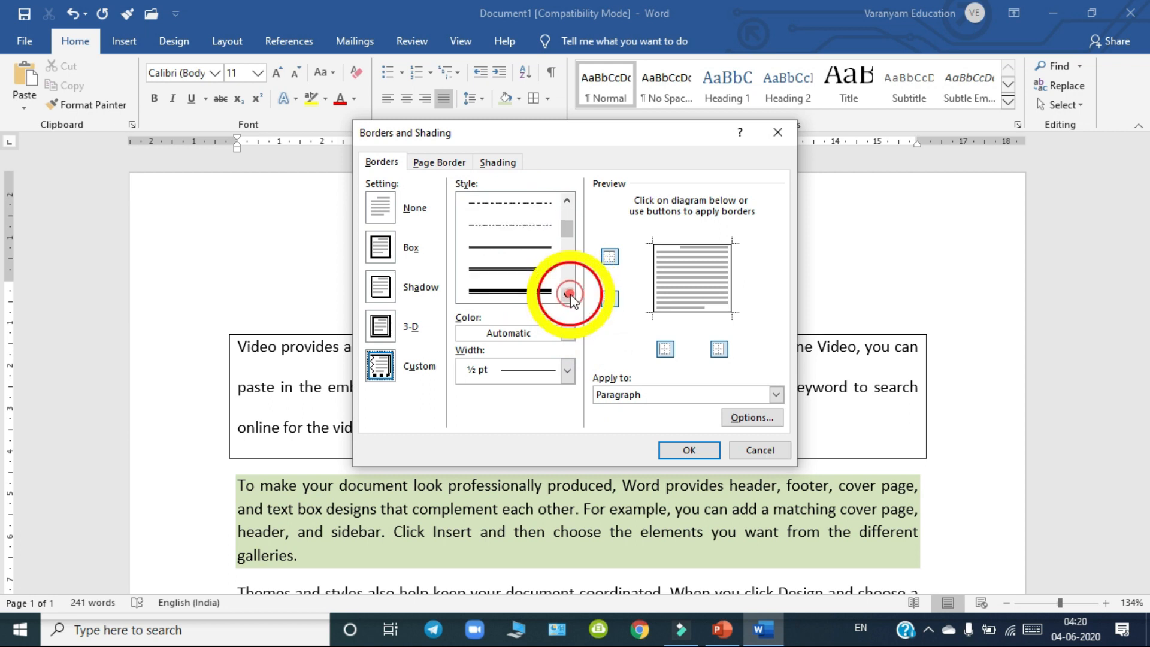
left_click(530, 291)
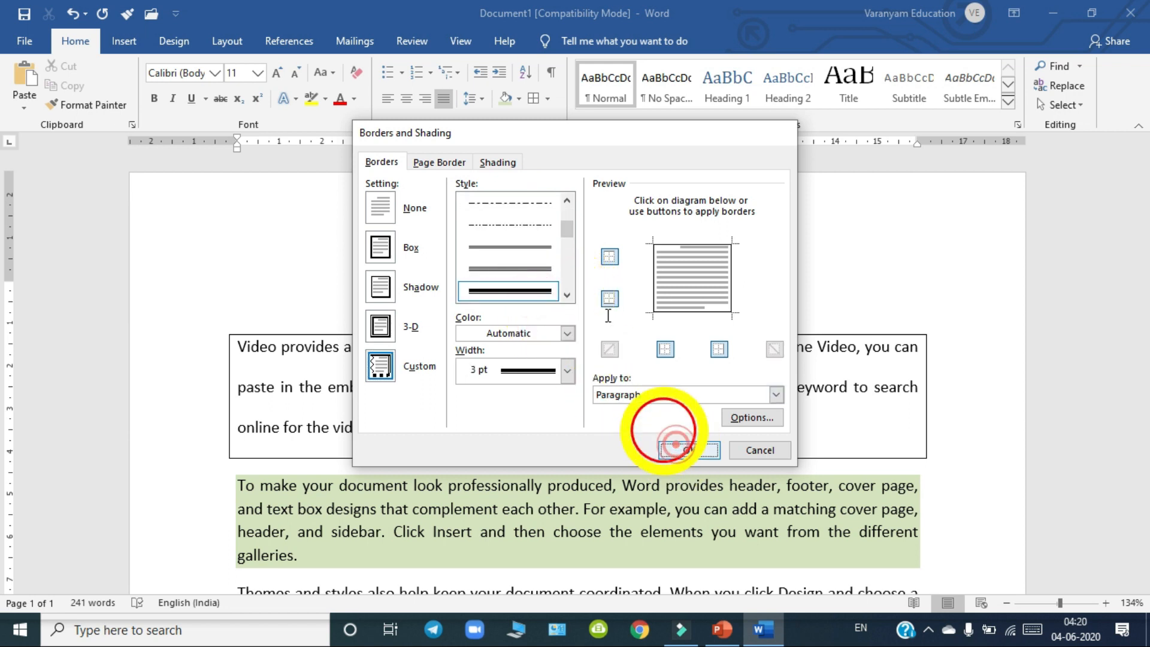
left_click(689, 450)
left_click(548, 102)
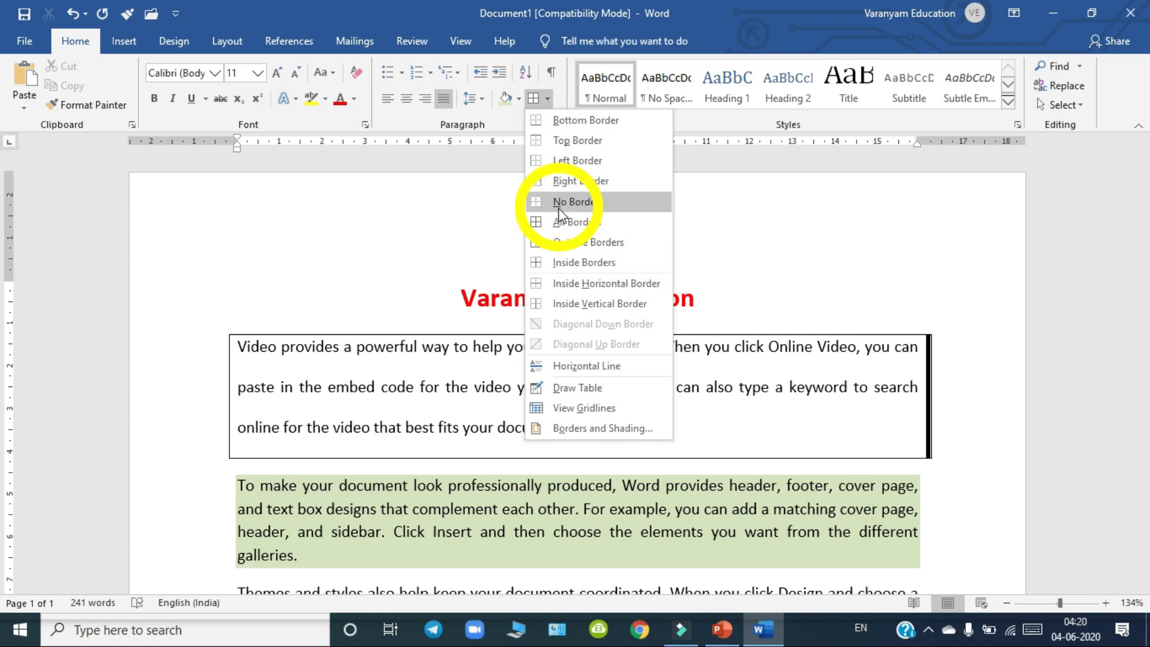
left_click(562, 216)
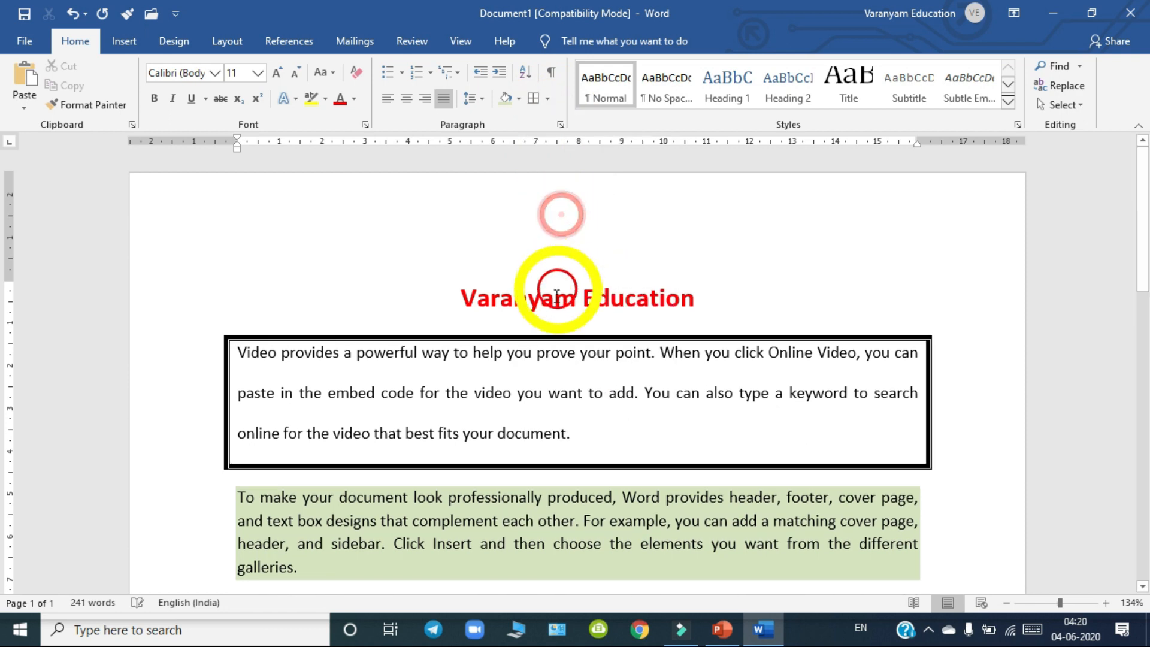
Delete all the content of the document, including the title and the bordered and shaded paragraphs.
left_click(514, 392)
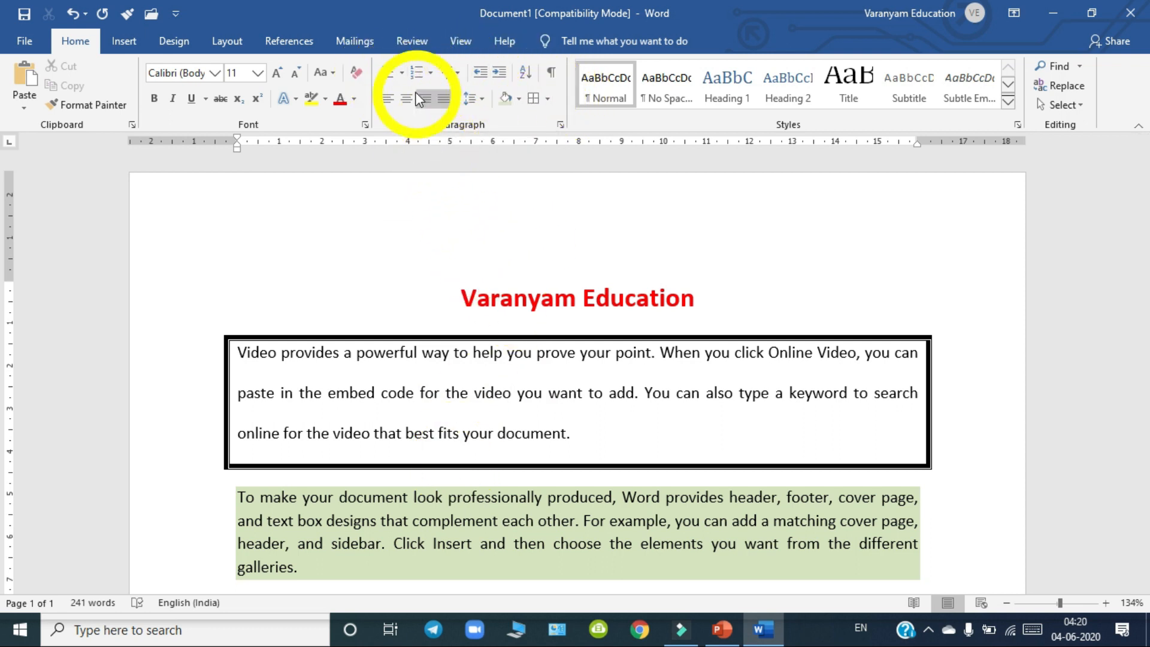
scroll(497, 429, "down", 10)
scroll(519, 433, "up", 10)
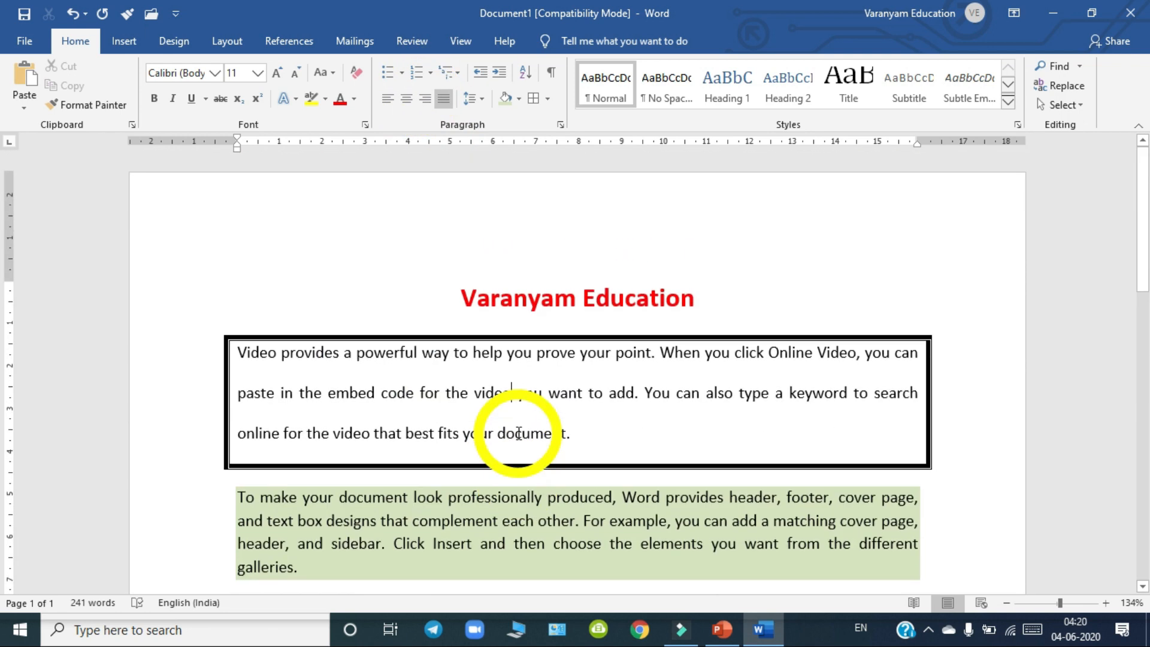
key("ctrl+a")
key("Delete")
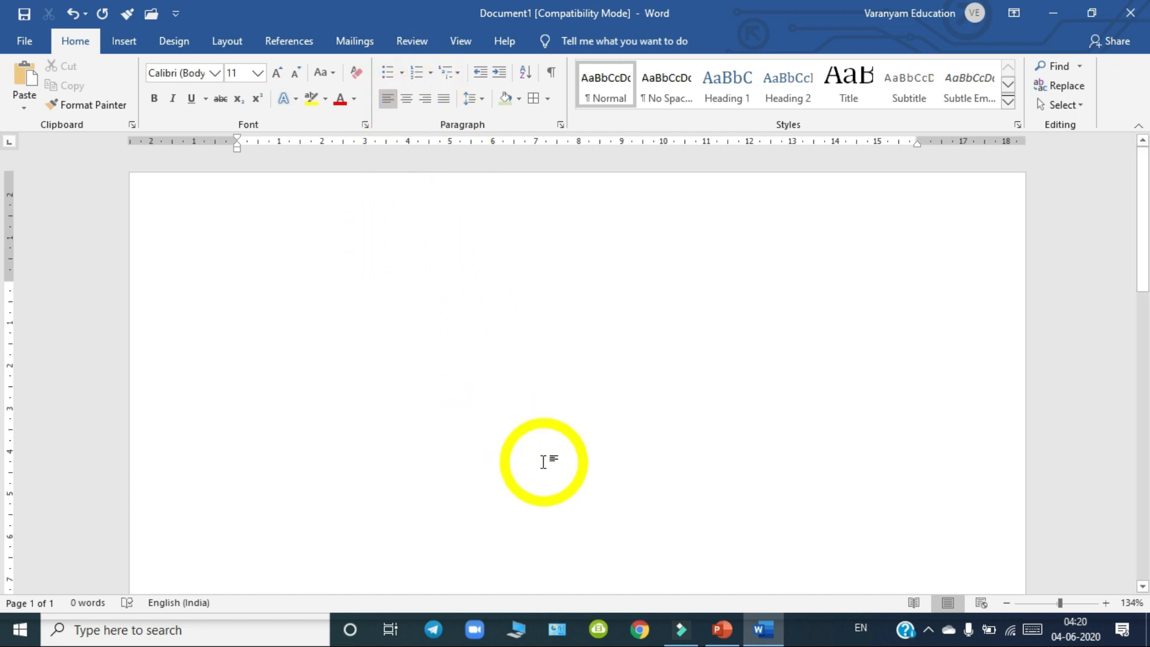
Enter four lines of placeholder text, starting with "Sdhfsidf", and format them as a list with the four-diamond bullet.
type("sdhfsidf")
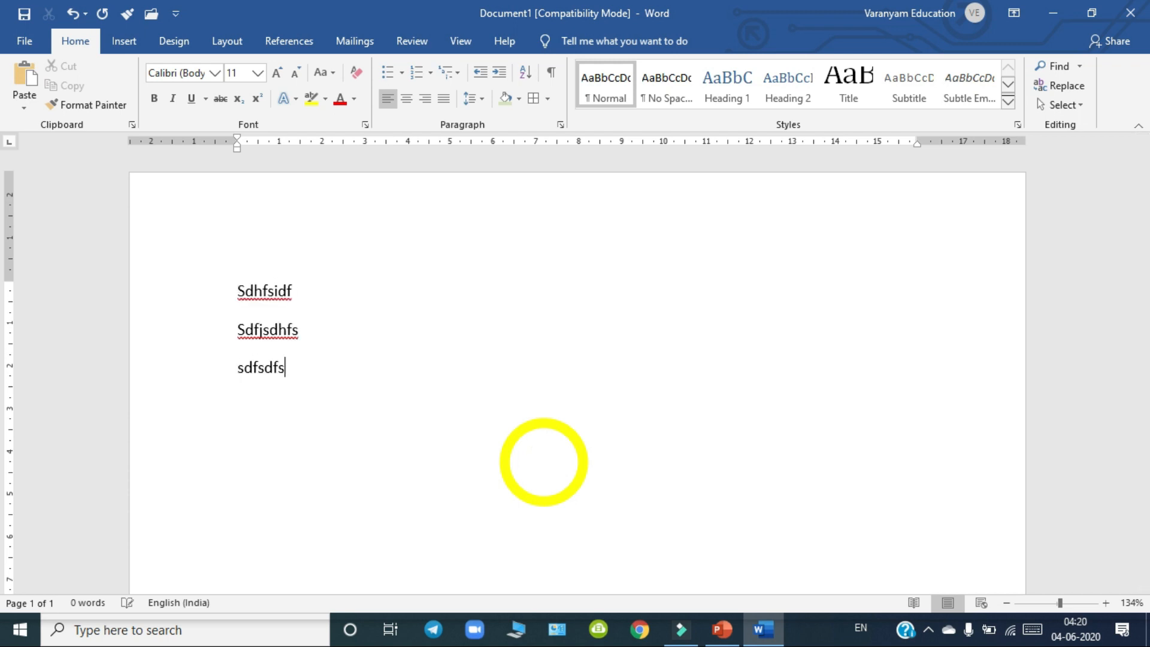
key("ctrl+a")
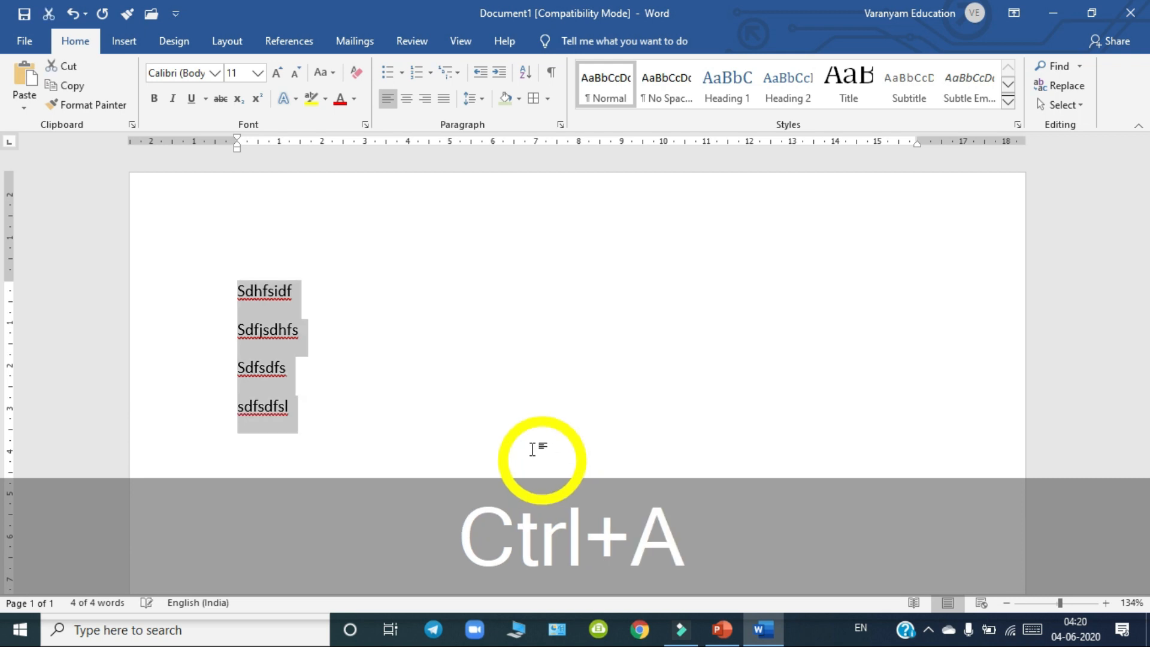
left_click(401, 73)
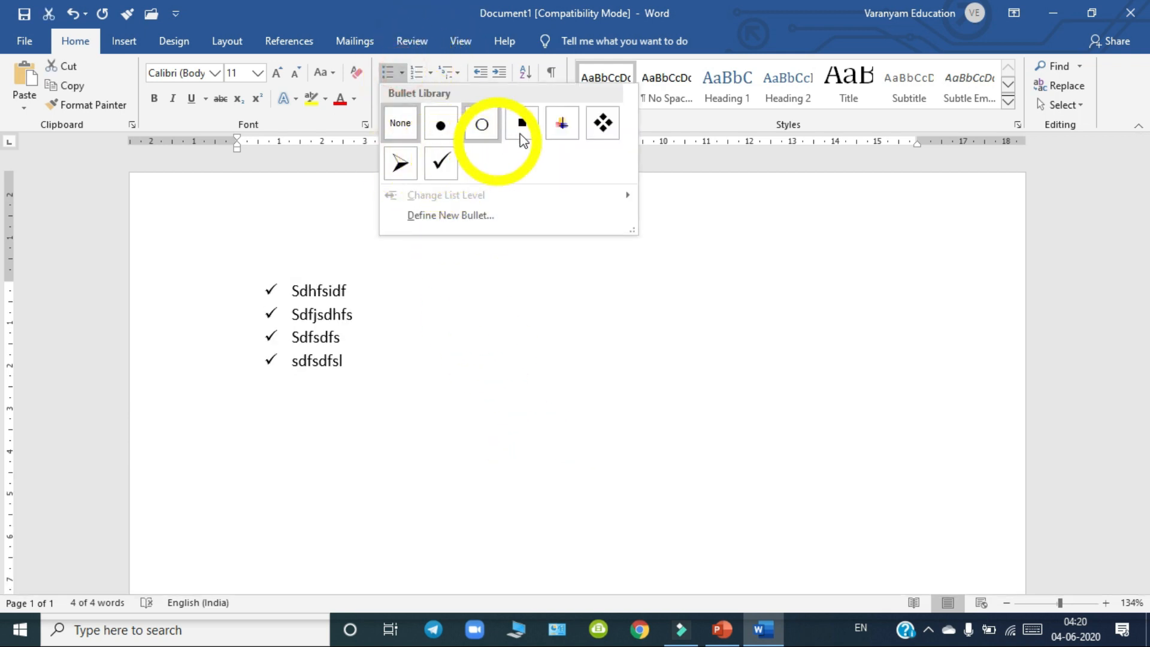
left_click(603, 124)
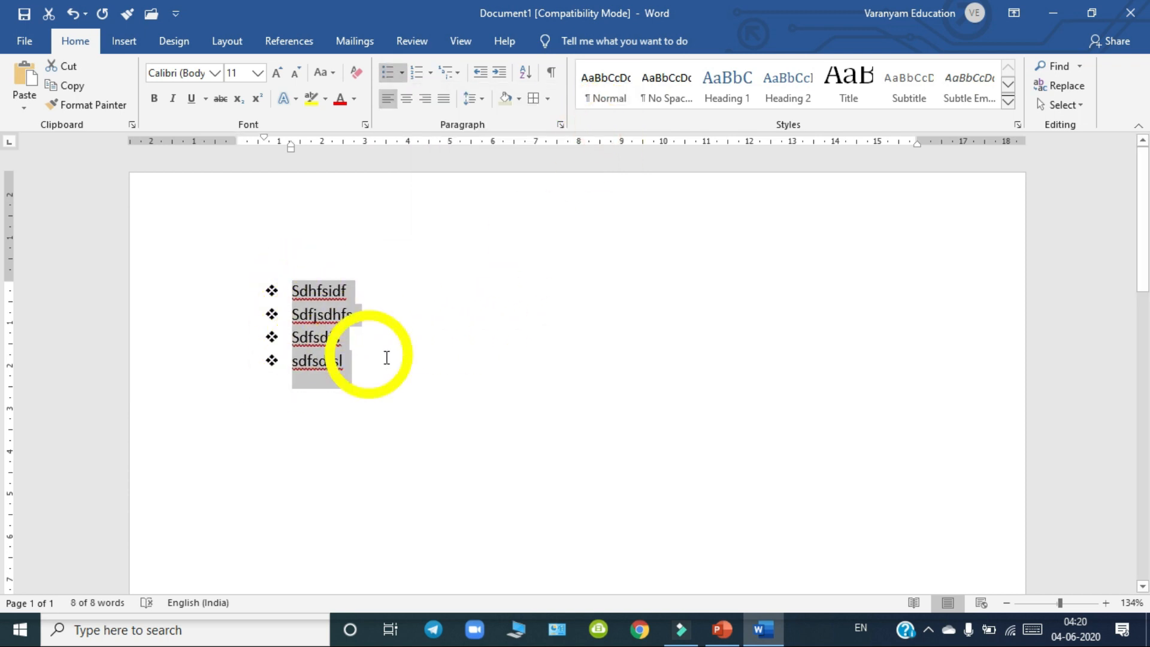
Replace the placeholder list with a new four-diamond bulleted list: ADCA, TALLY, DFA, CPT, TYPING, SHORTHAND.
key("Delete")
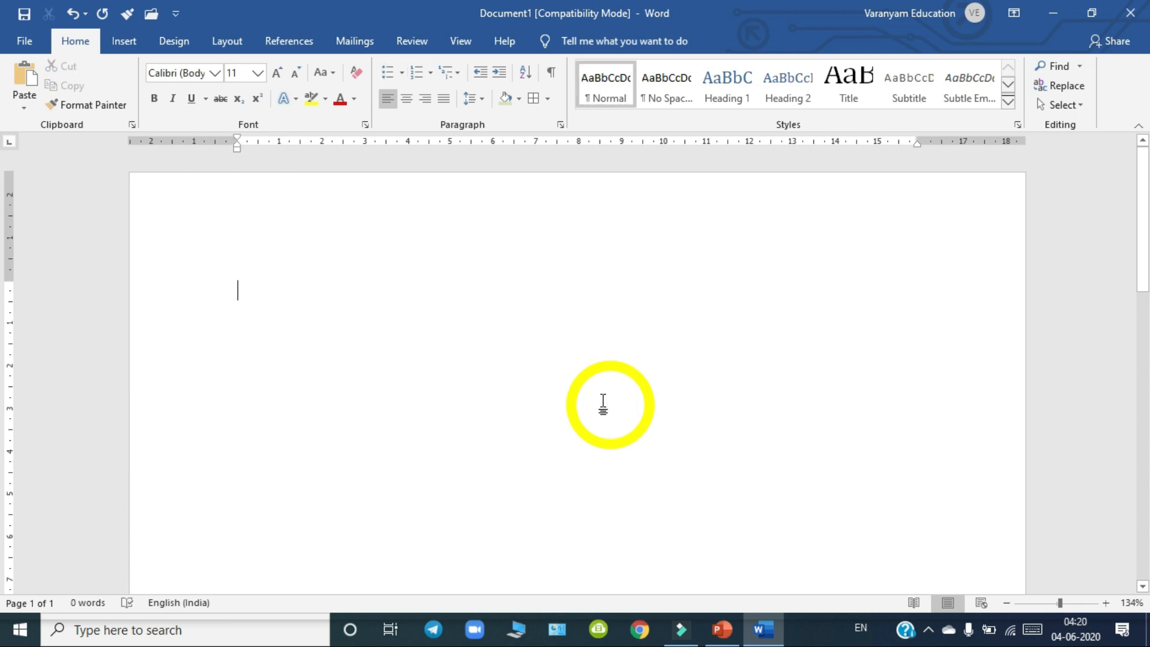
left_click(401, 74)
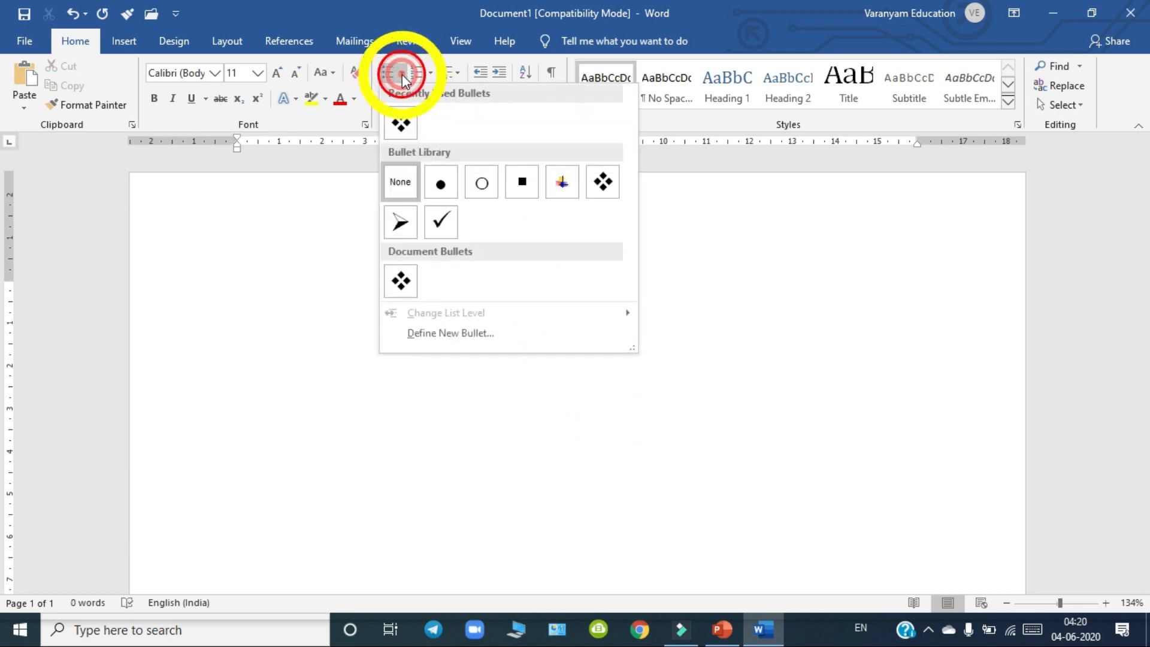
left_click(603, 181)
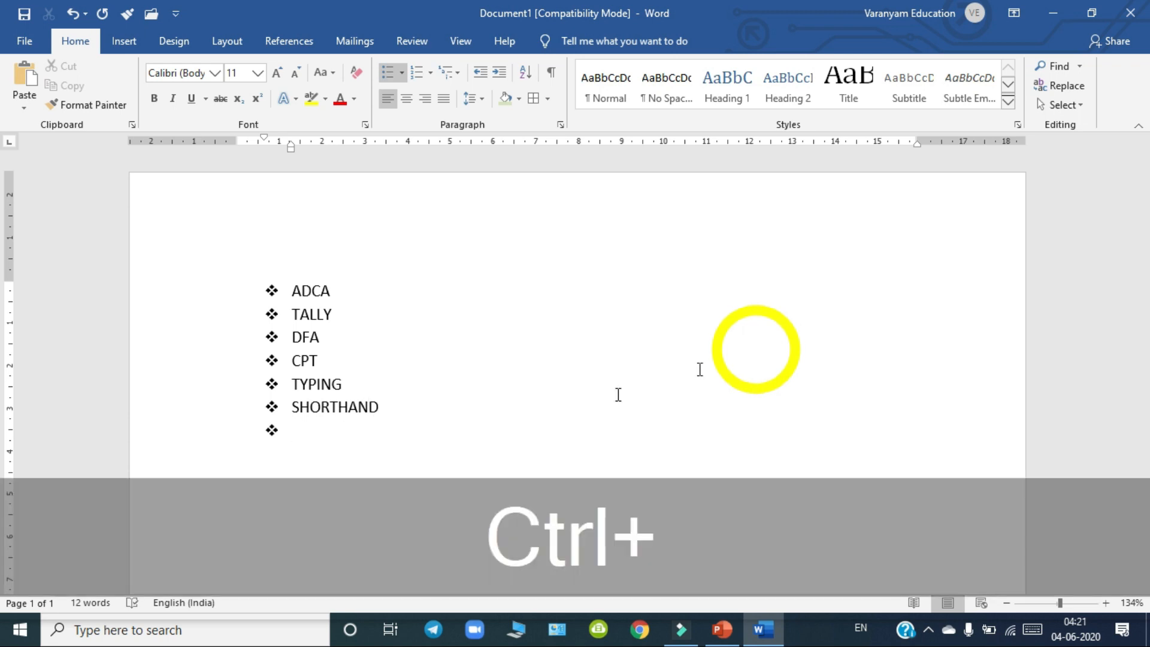
Change the bullets of the six items from ADCA to SHORTHAND to the solid square style.
left_click_drag(300, 435, 275, 264)
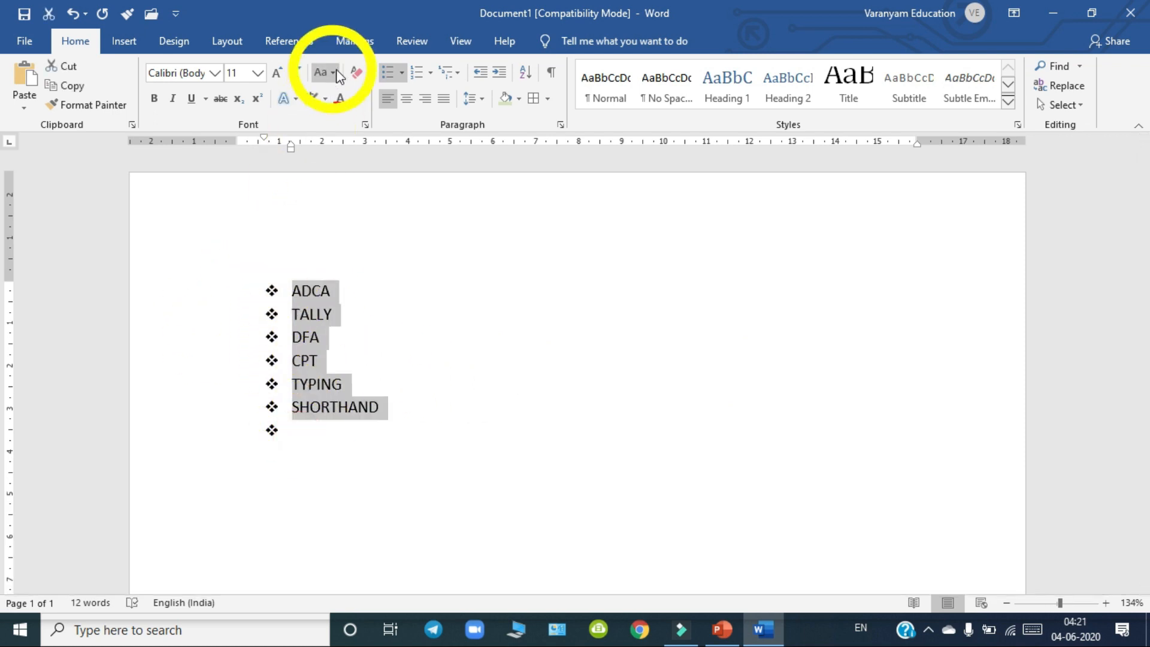
left_click(402, 73)
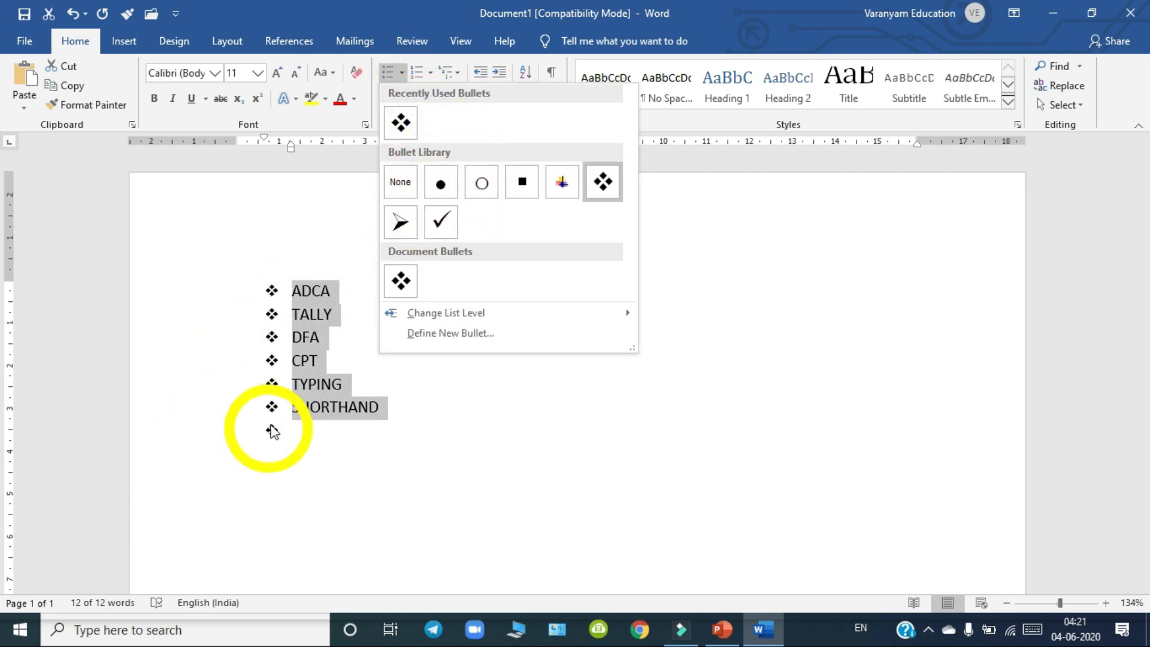
left_click(522, 187)
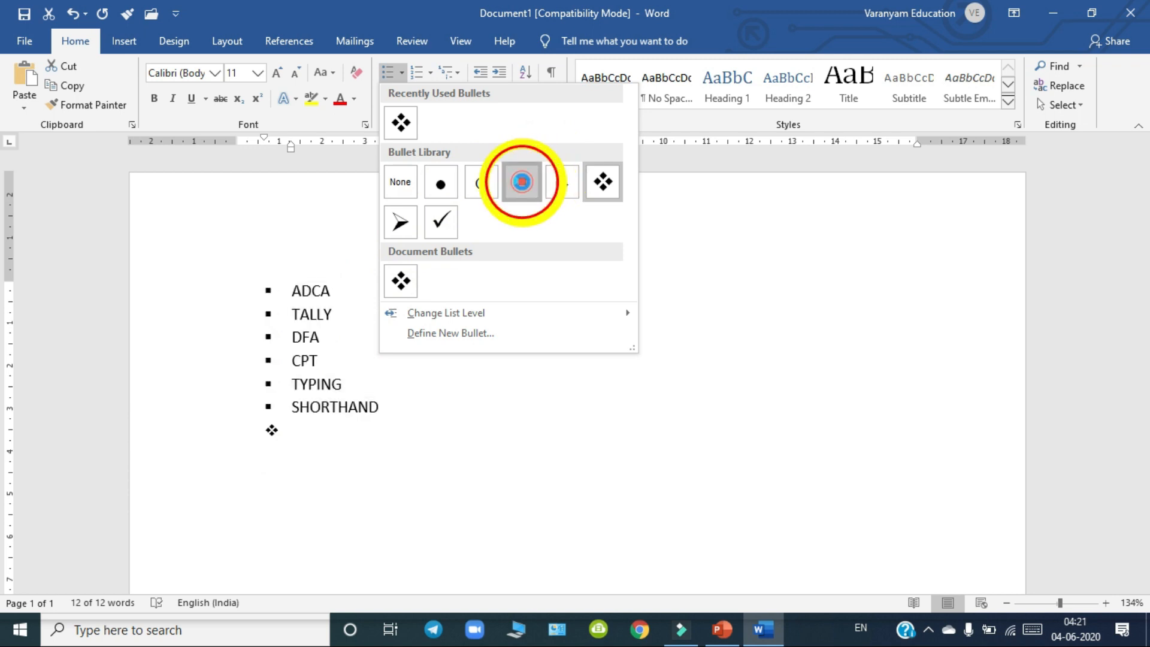
left_click(504, 336)
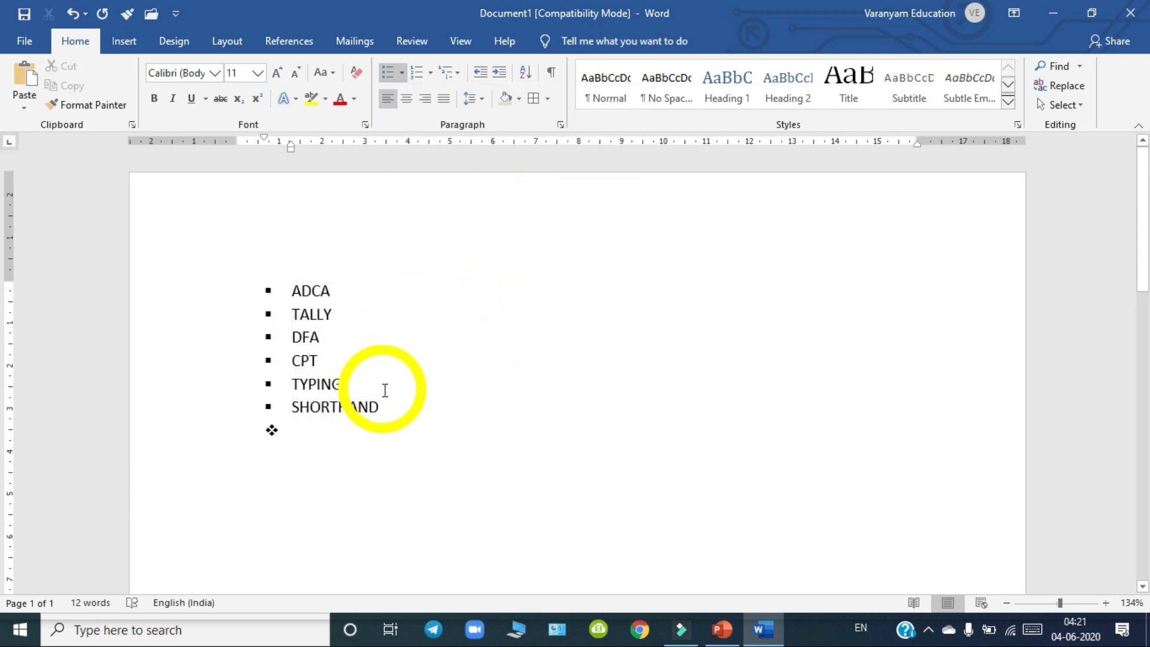
Number the six items from ADCA to SHORTHAND with Roman numerals, and switch them to the 1. 2. 3. format.
left_click_drag(389, 408, 301, 292)
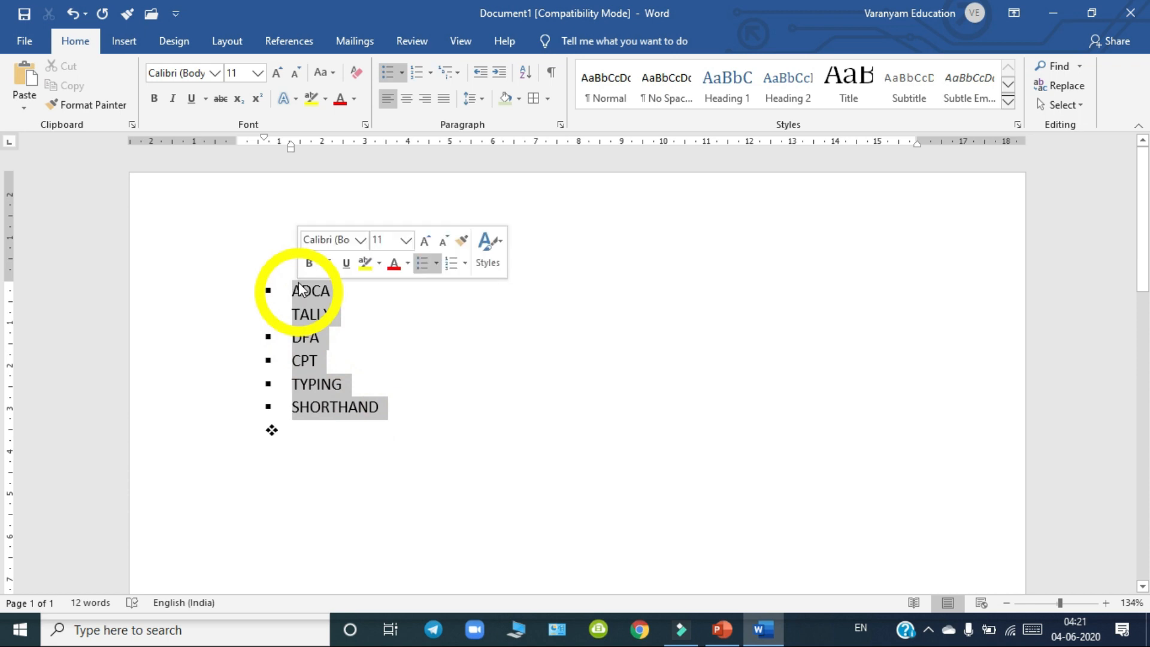
left_click(431, 73)
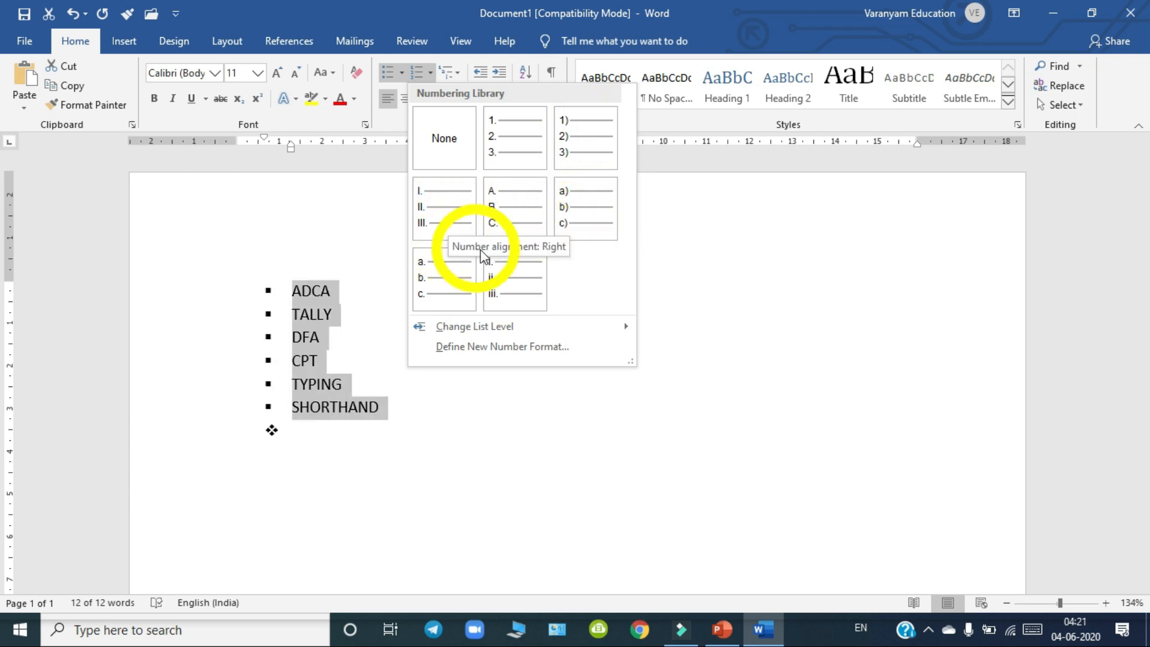
left_click(437, 232)
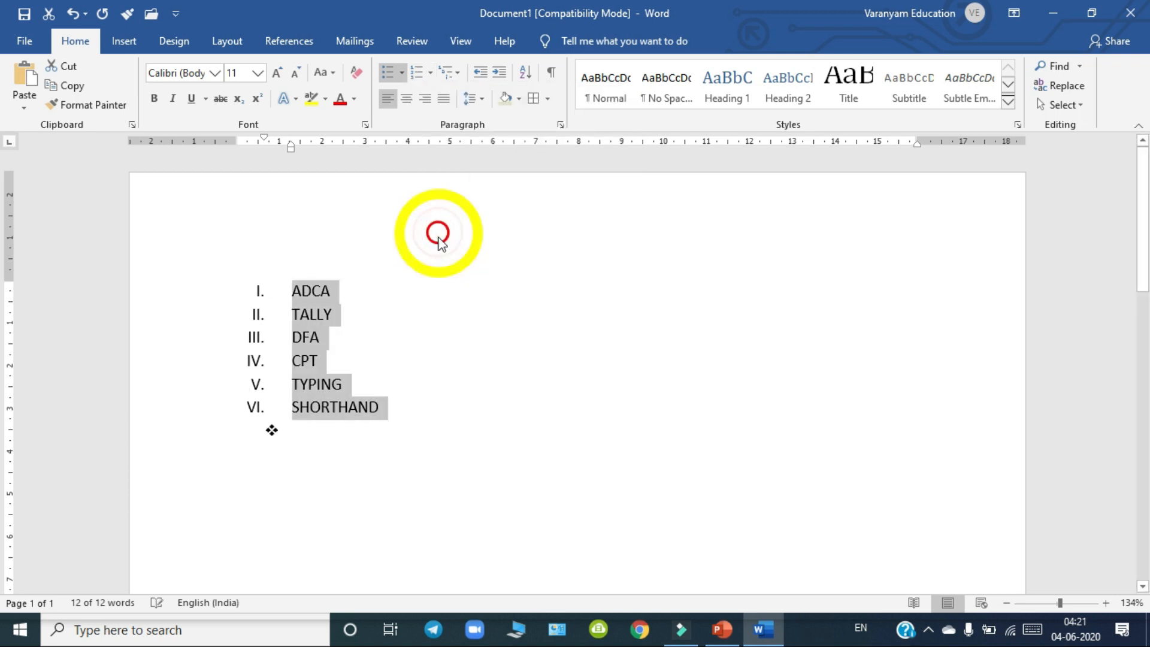
left_click(430, 73)
left_click(523, 247)
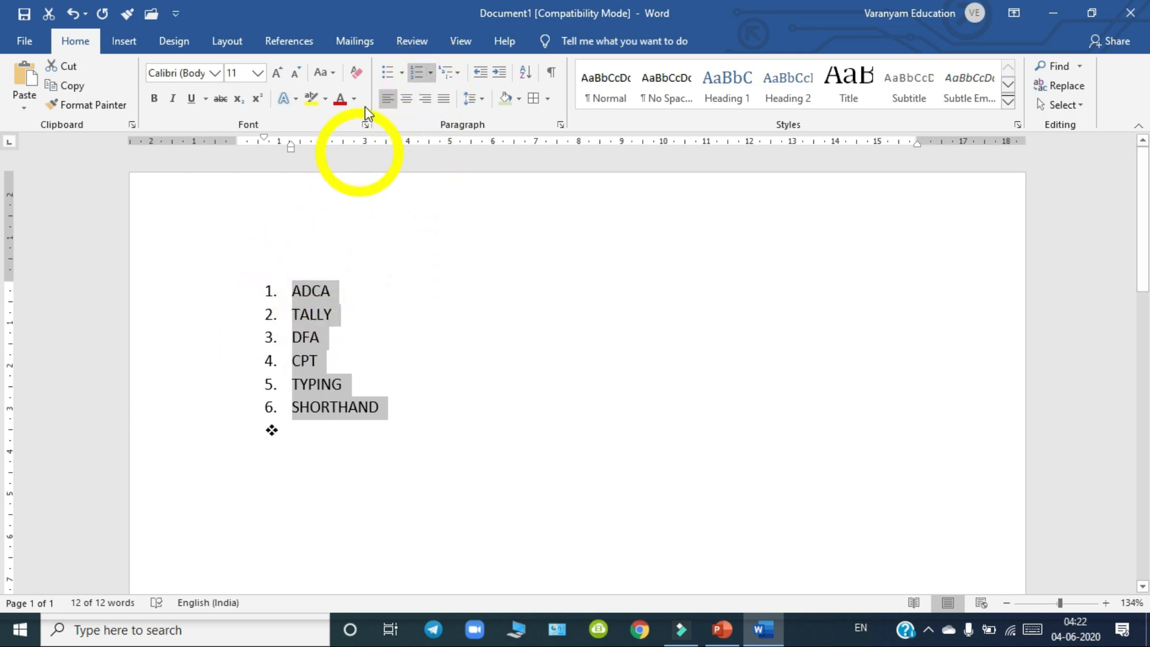
Set the numbered list's starting value to 100, and undo that change.
left_click(431, 74)
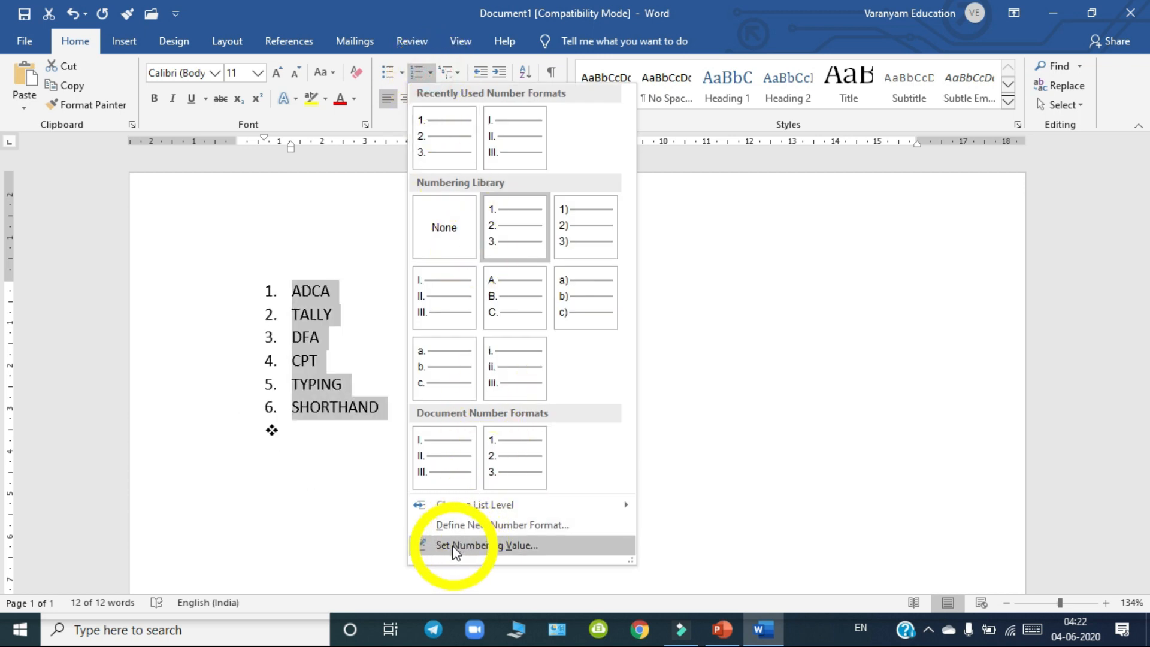
left_click(530, 546)
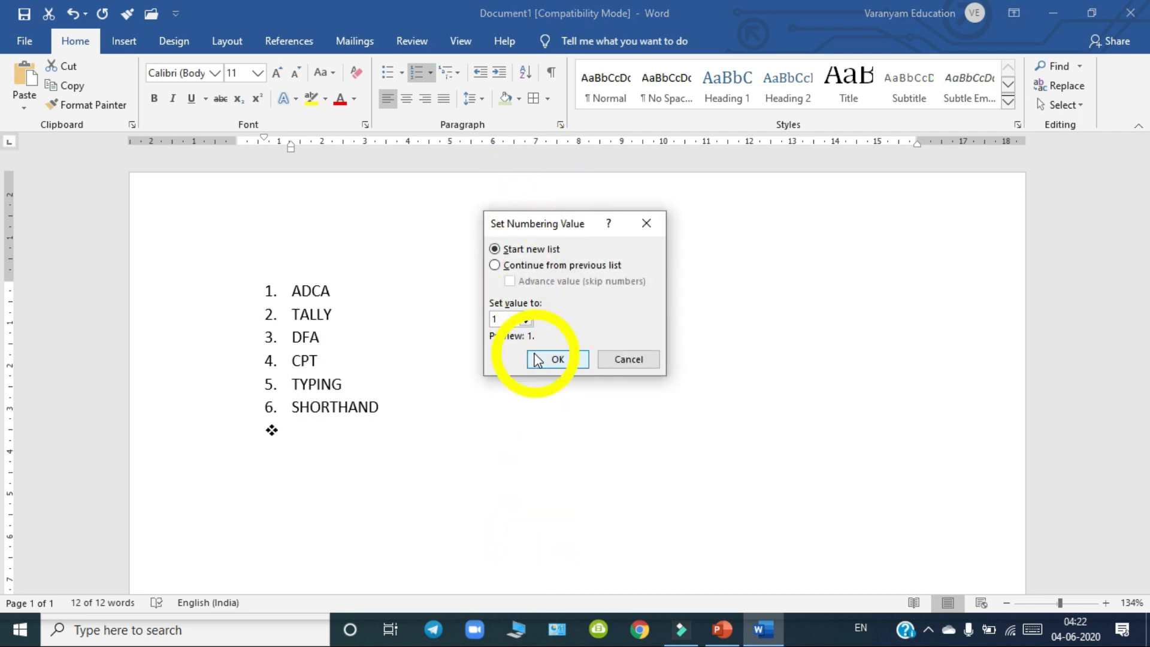
left_click(508, 317)
key("Return")
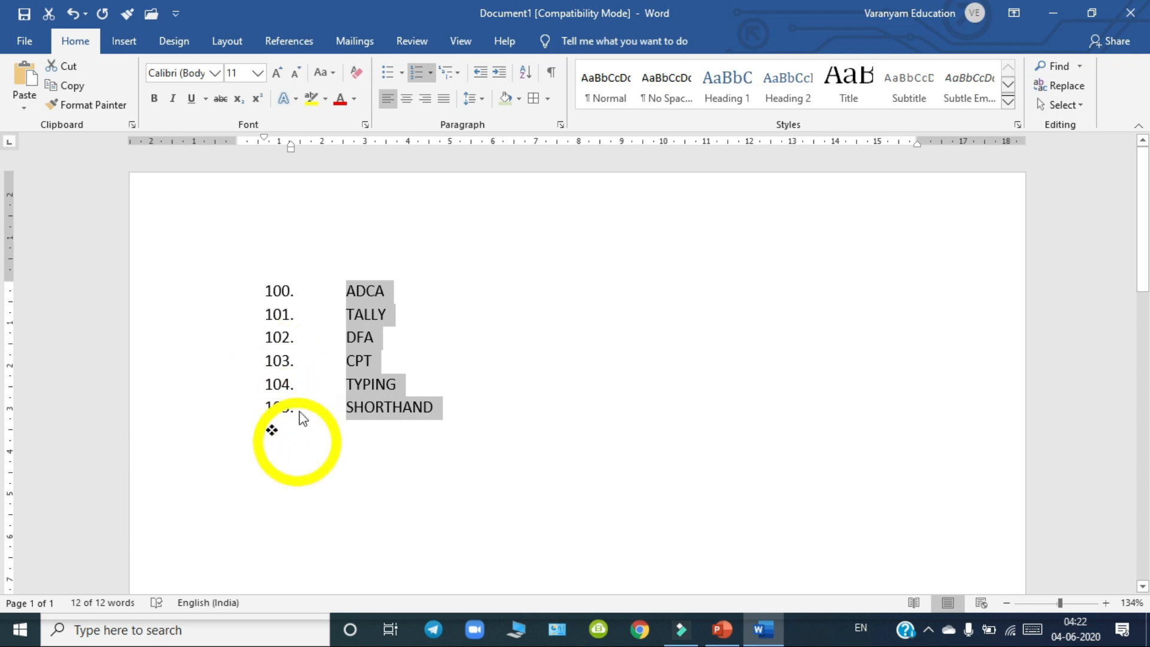
key("ctrl+z")
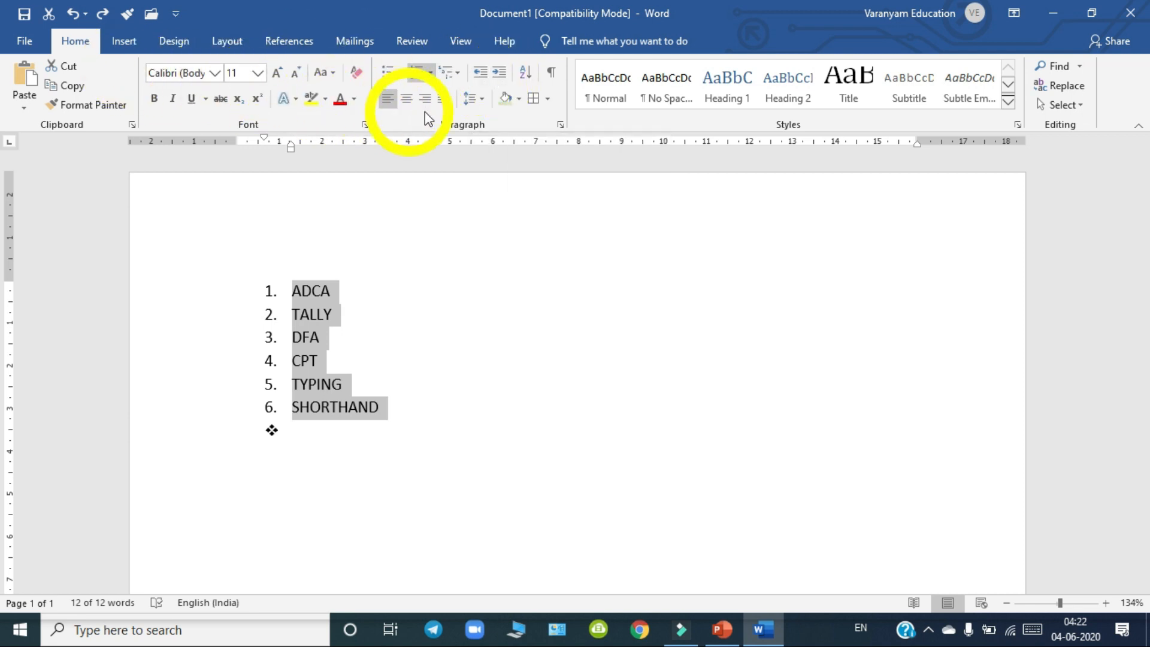
Increase the numbered list's indent several levels, and decrease it until the numbers align with the left margin.
left_click(499, 73)
left_click(499, 70)
left_click(500, 71)
left_click(499, 70)
left_click(498, 72)
left_click(499, 72)
left_click(472, 72)
left_click(478, 73)
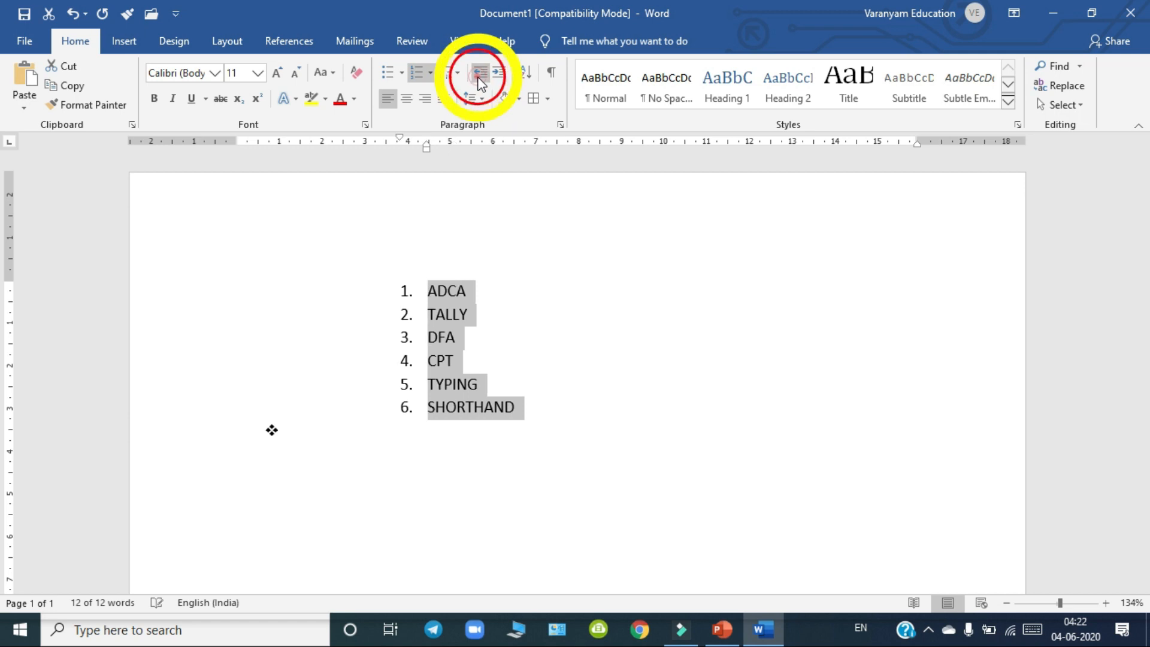
left_click(479, 73)
left_click(479, 74)
left_click(480, 74)
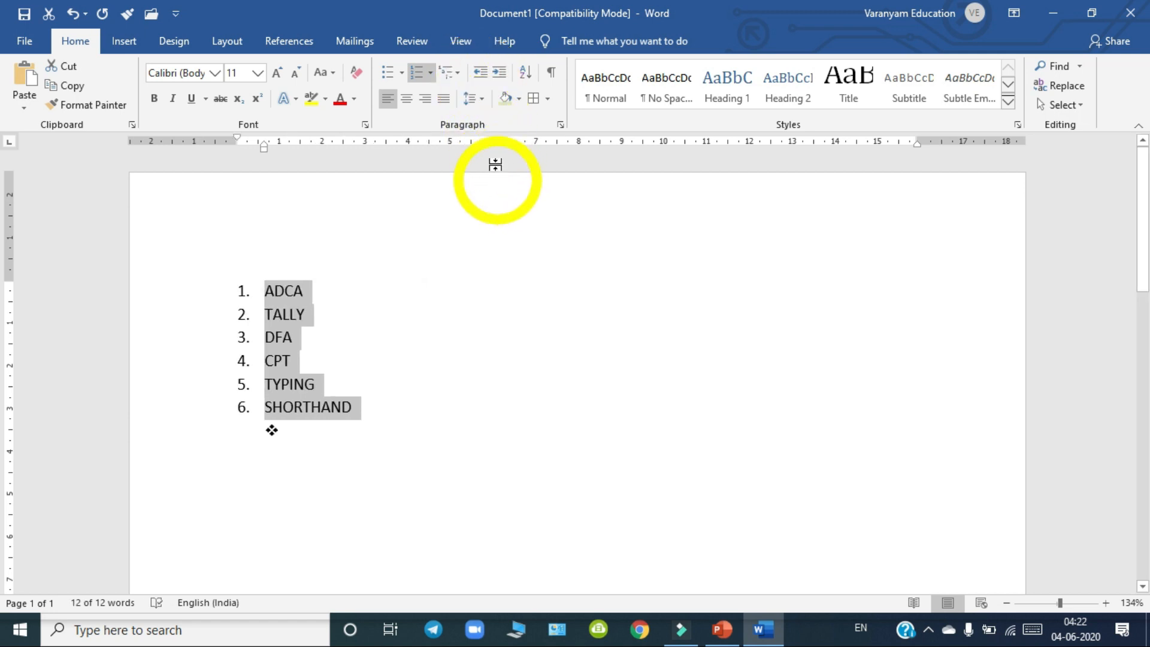
Examine the sort type and order options in the Sort Text dialog, and close it without sorting.
left_click(525, 72)
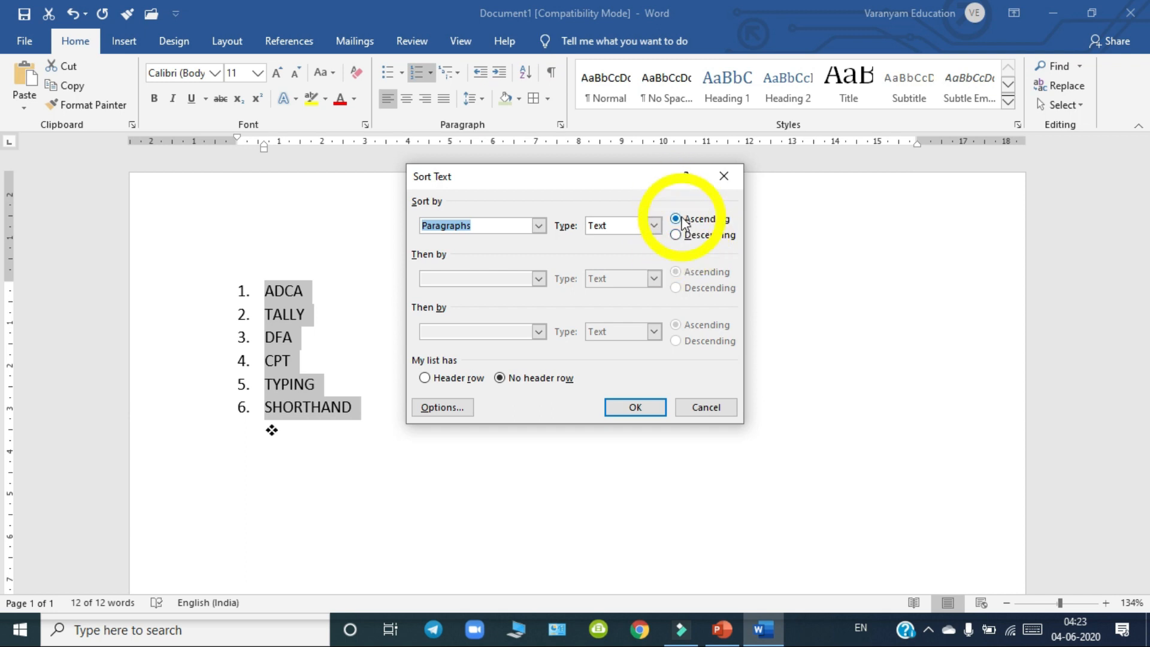
key("Escape")
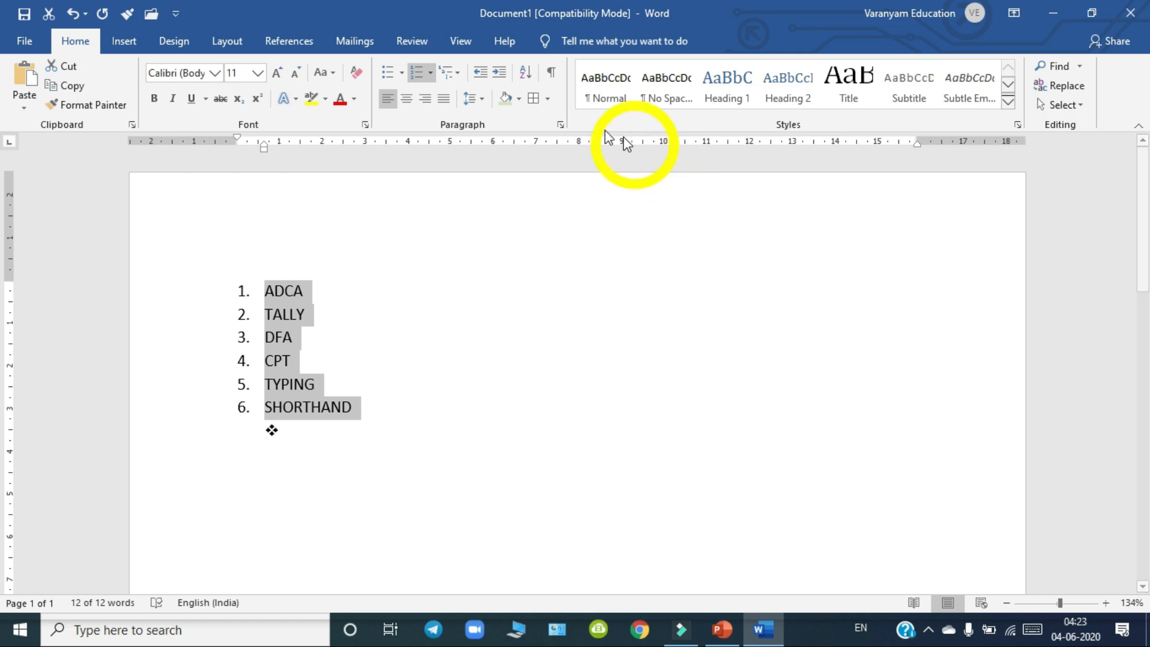
Toggle the display of paragraph marks and other hidden formatting symbols to examine them in the numbered list.
left_click(552, 75)
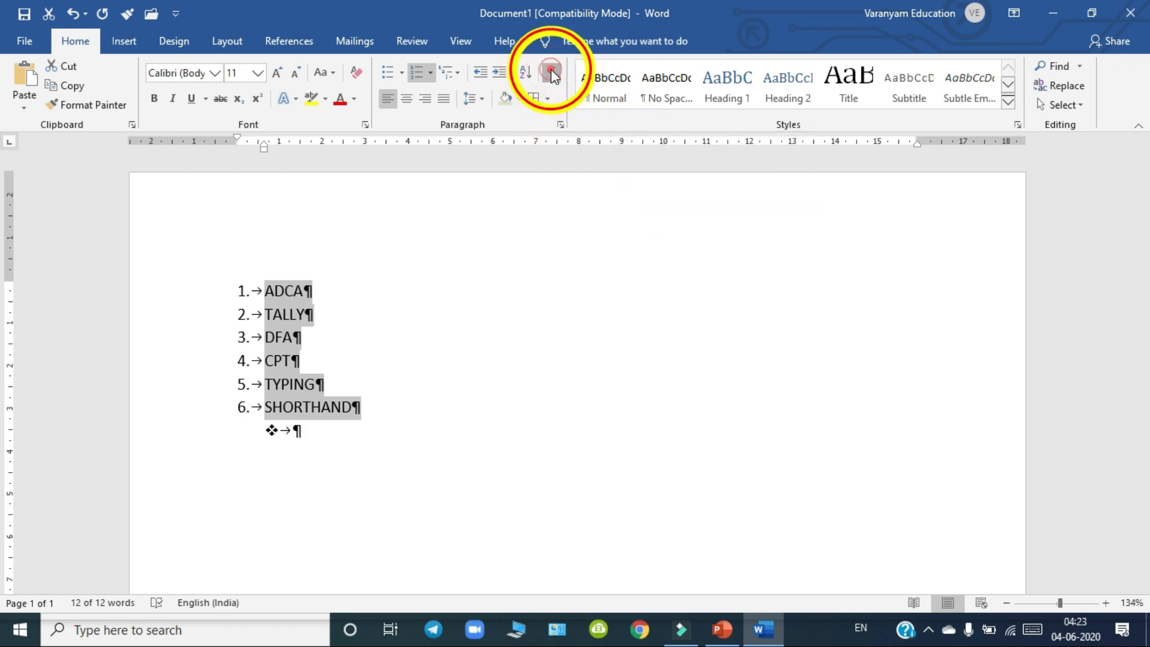
left_click(552, 74)
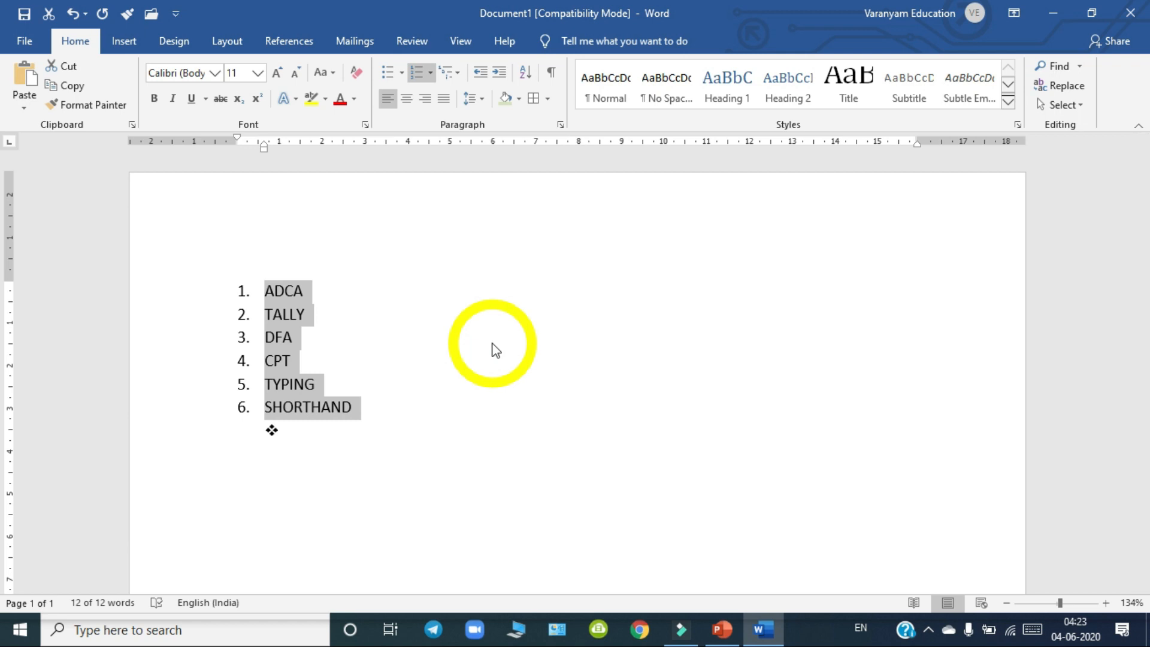
left_click(551, 74)
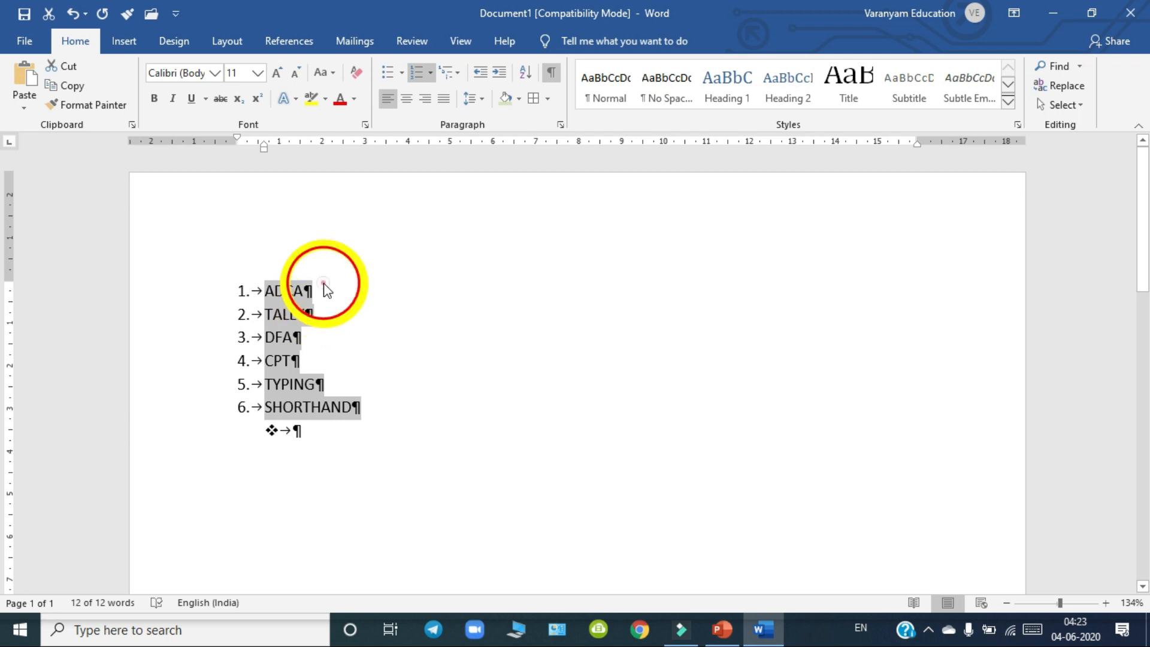
left_click(309, 291)
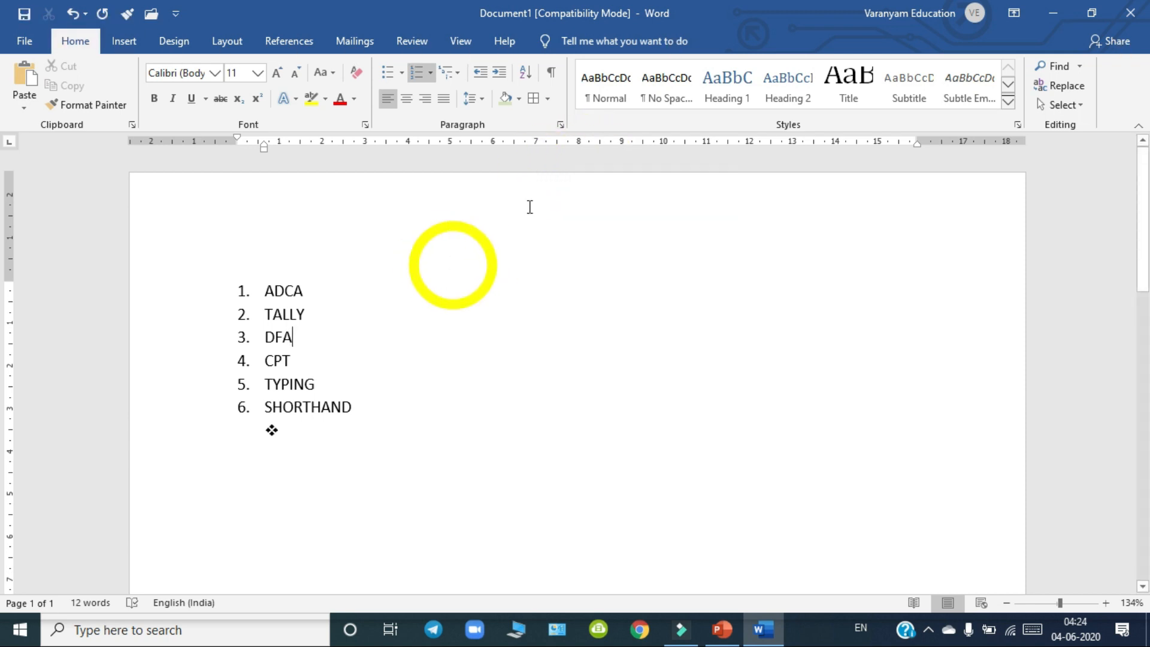
Preview quick styles such as Subtle Emphasis on the whole numbered list and browse further styles without applying any.
left_click_drag(316, 468, 272, 261)
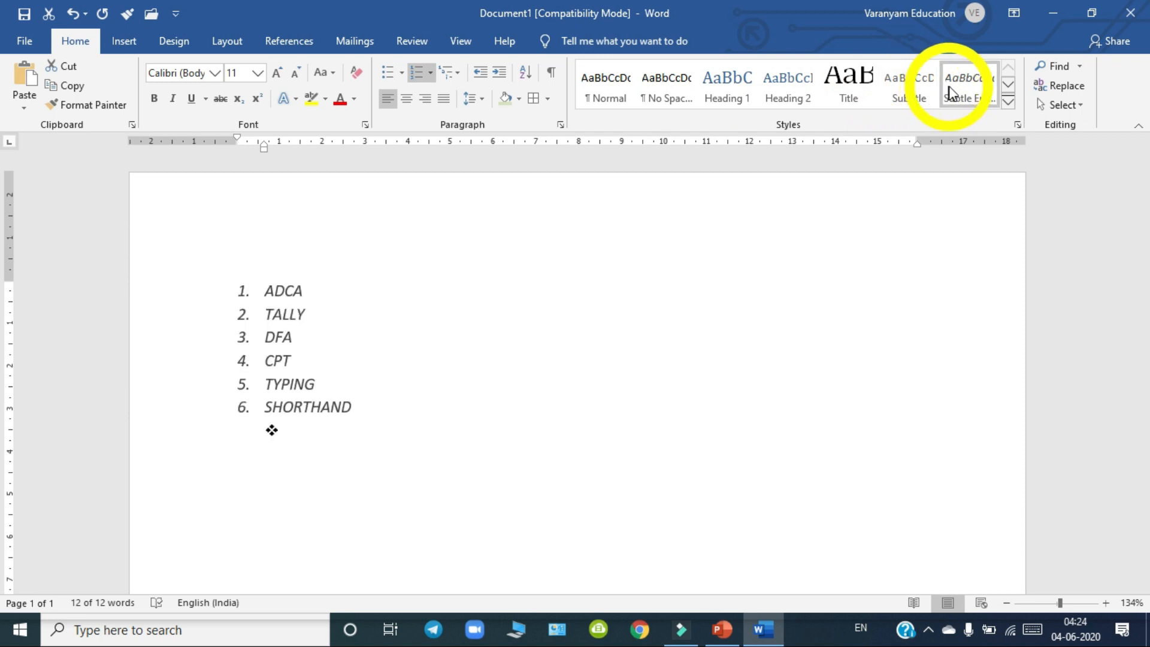
left_click(1008, 85)
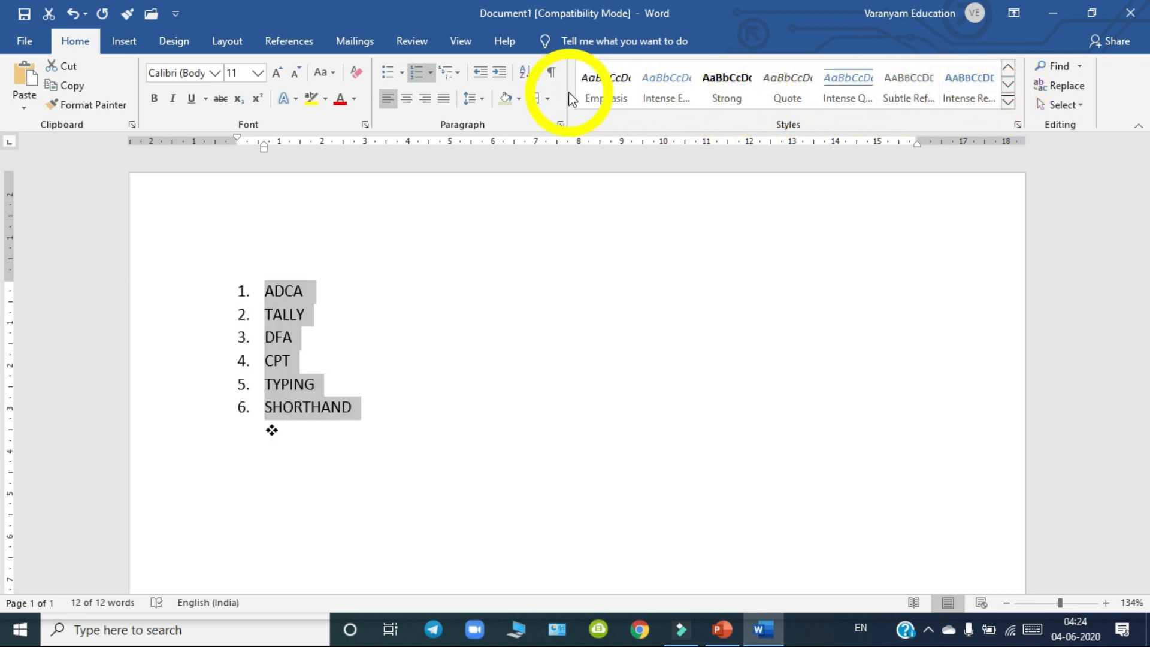
left_click(593, 469)
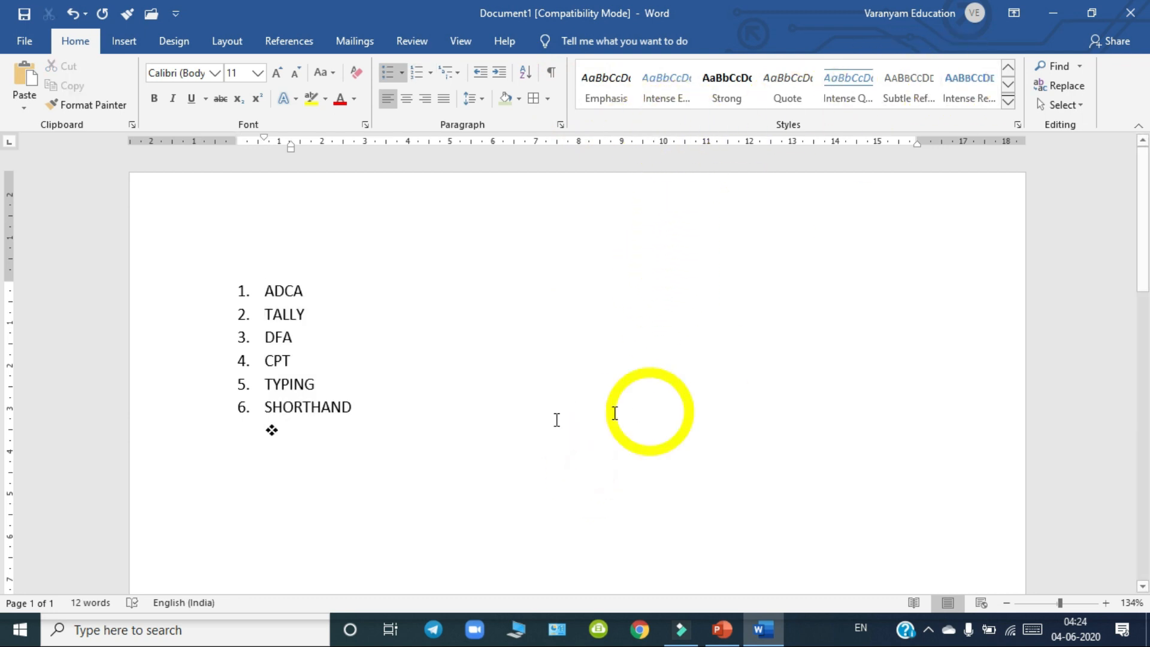
Replace the whole list with sample paragraphs generated by =rand(), and place the cursor at the start of the first paragraph.
key("ctrl+a")
key("BackSpace")
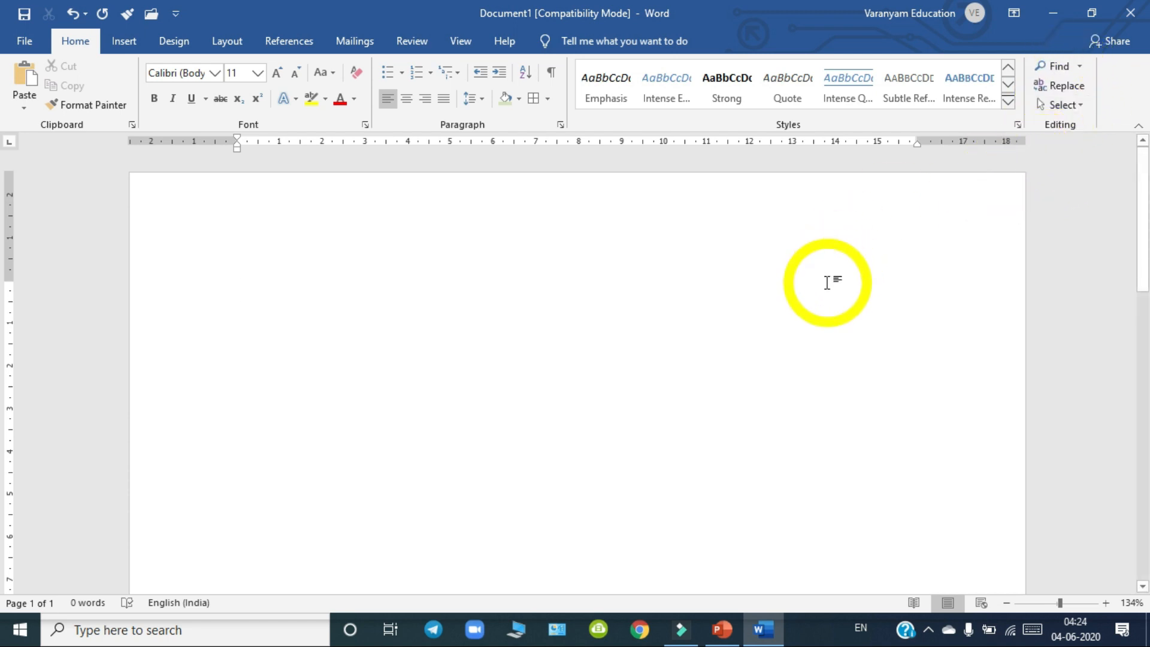
type("=")
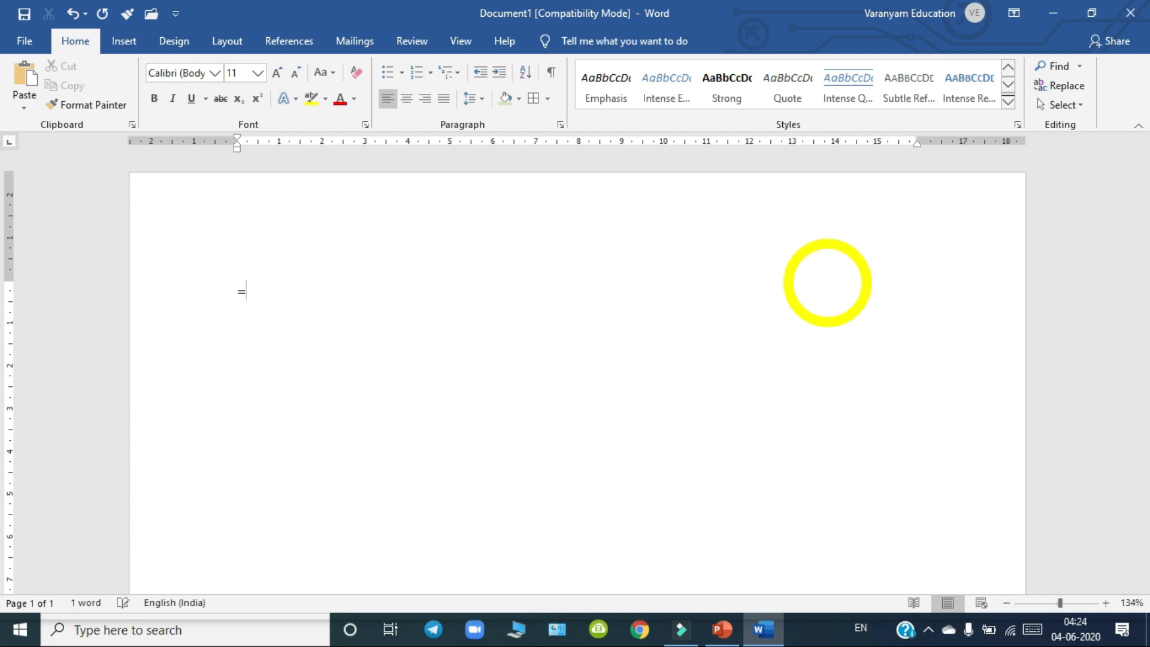
type("rand()")
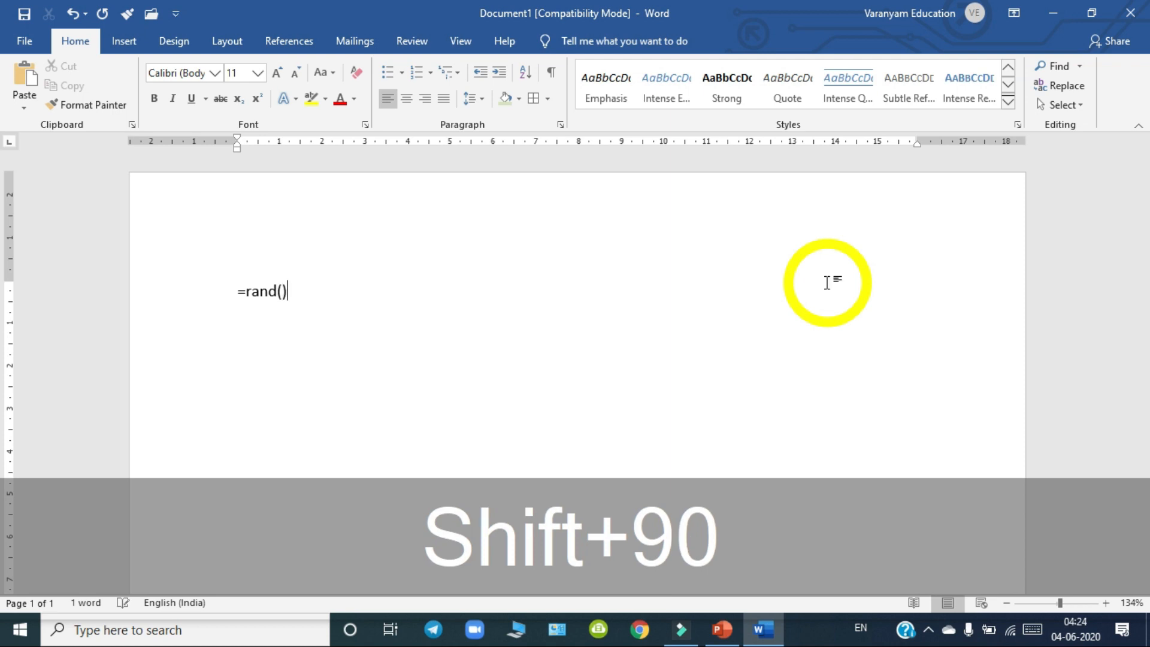
key("Return")
scroll(513, 359, "up", 3)
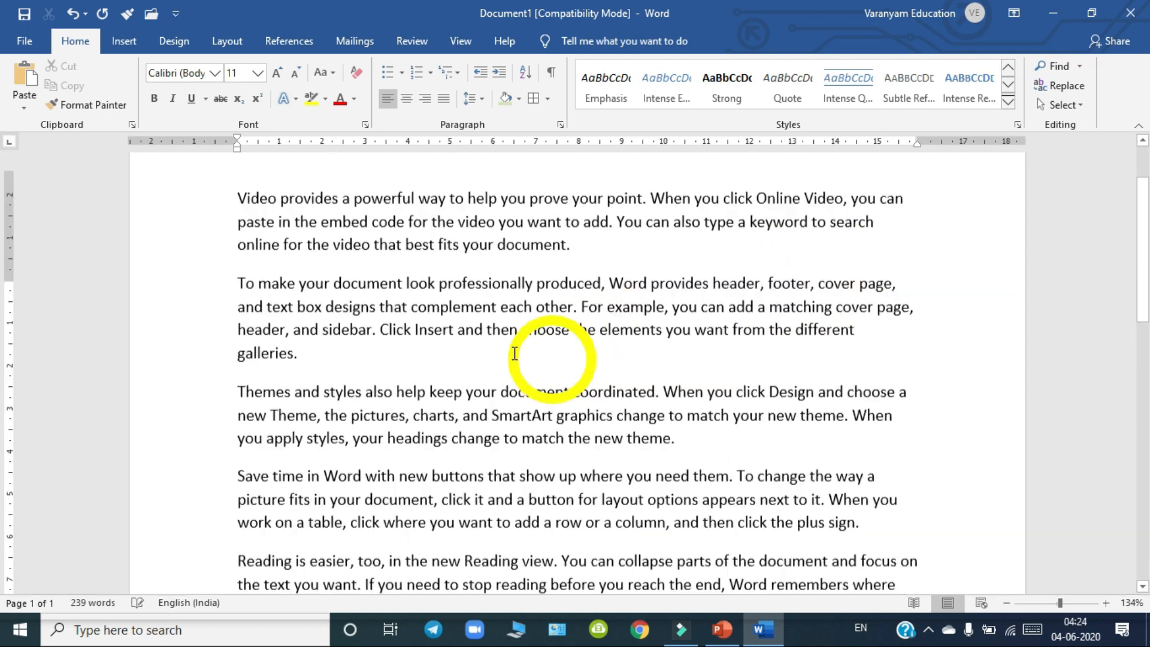
left_click(230, 290)
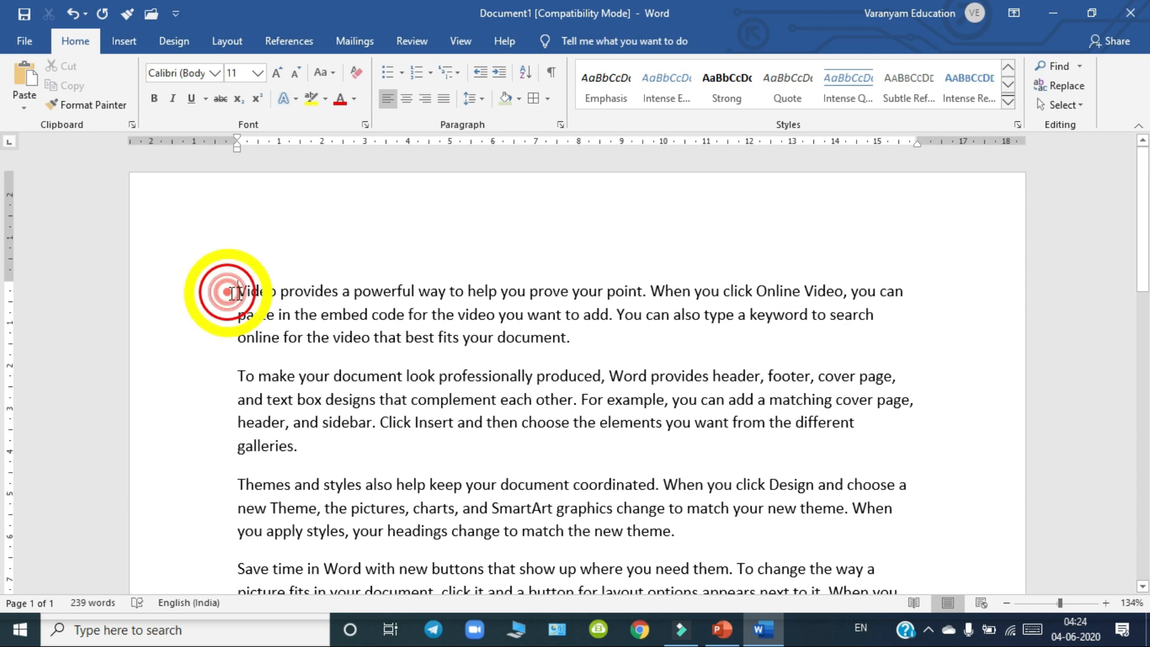
Search the document for "the ", look over the highlighted matches, and close the search pane.
left_click(1056, 71)
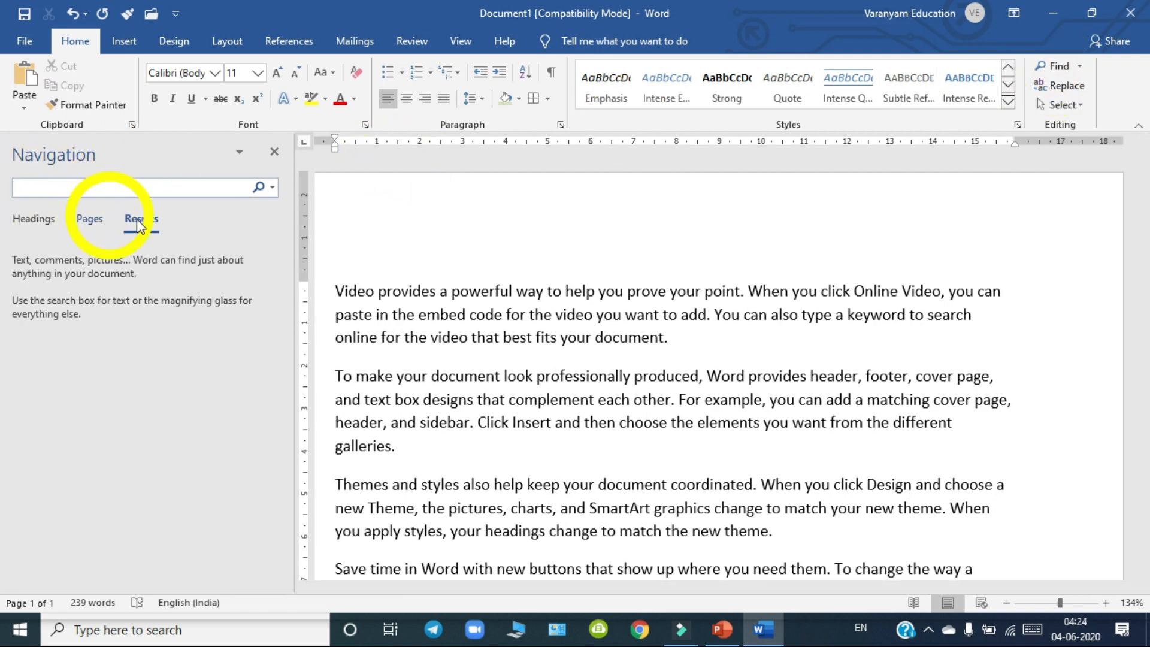
type("the")
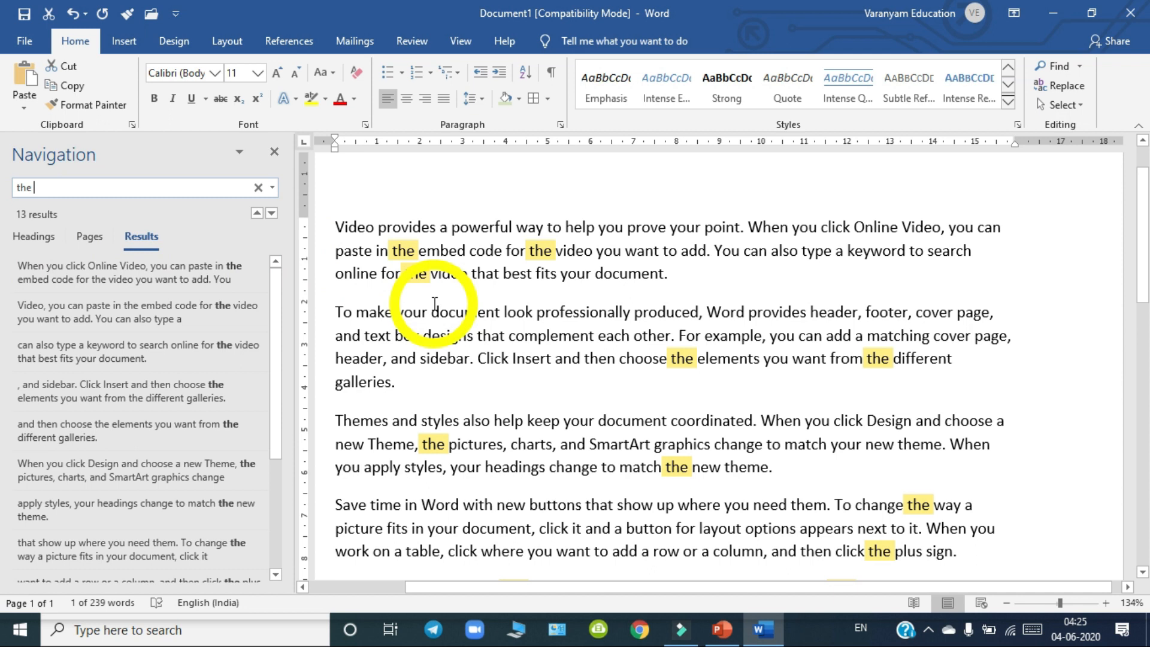
left_click_drag(1143, 263, 1144, 174)
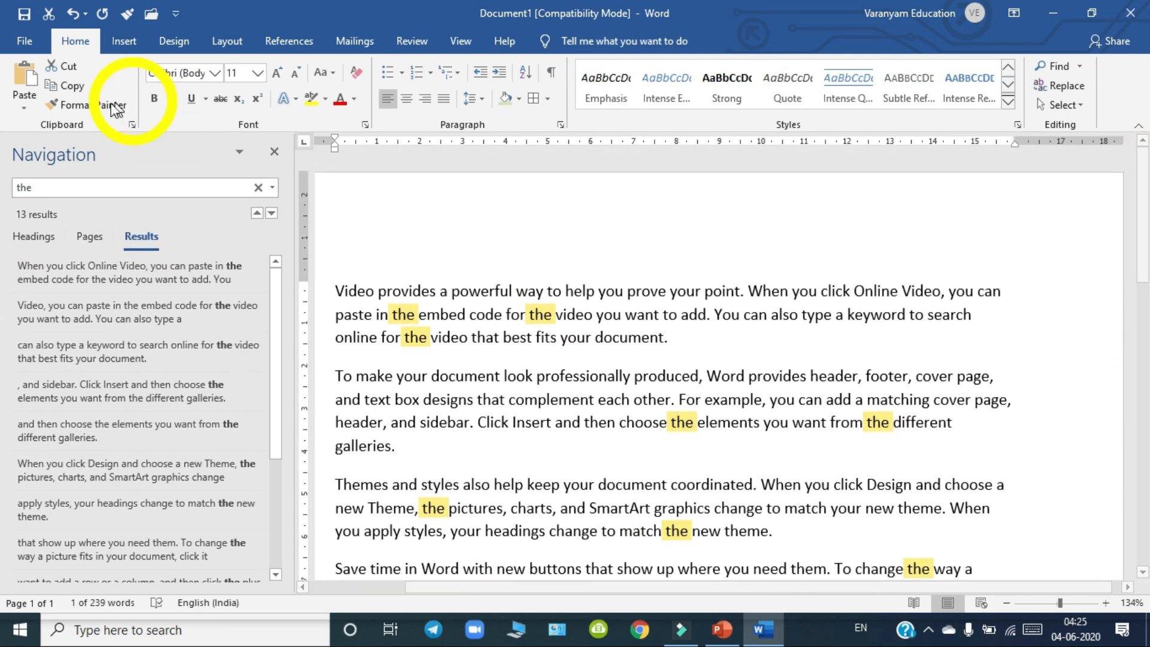
left_click(272, 152)
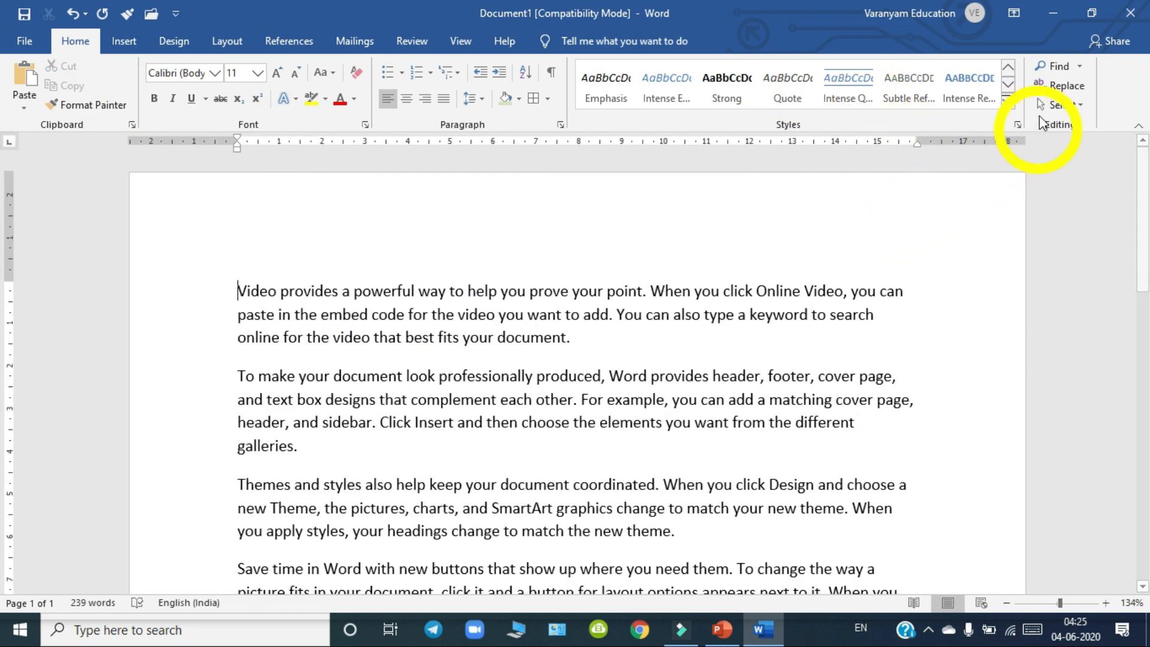
Replace the first two occurrences of "the " with "beltron " one at a time, and skip the third occurrence.
left_click(1052, 91)
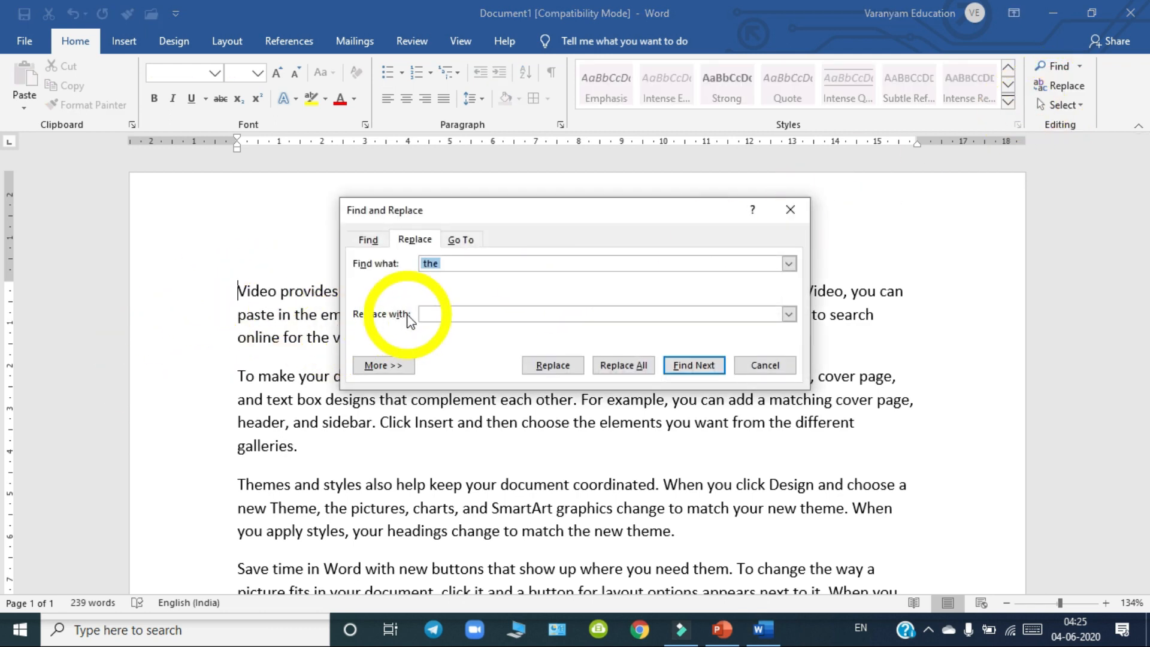
left_click(447, 316)
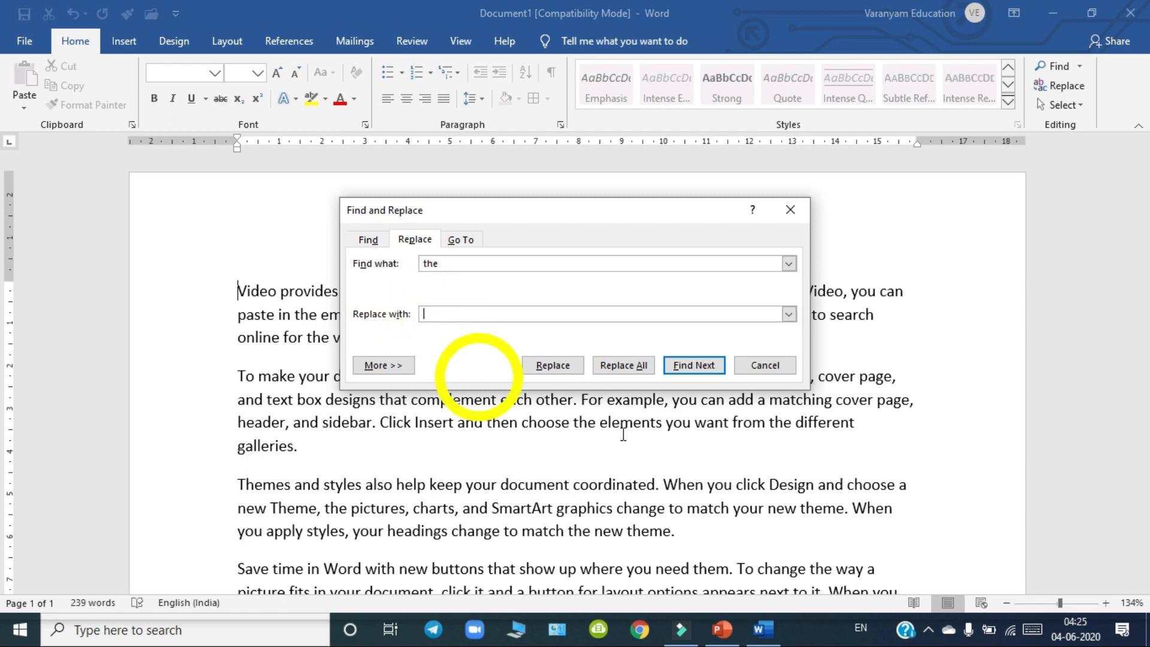
type("beltron")
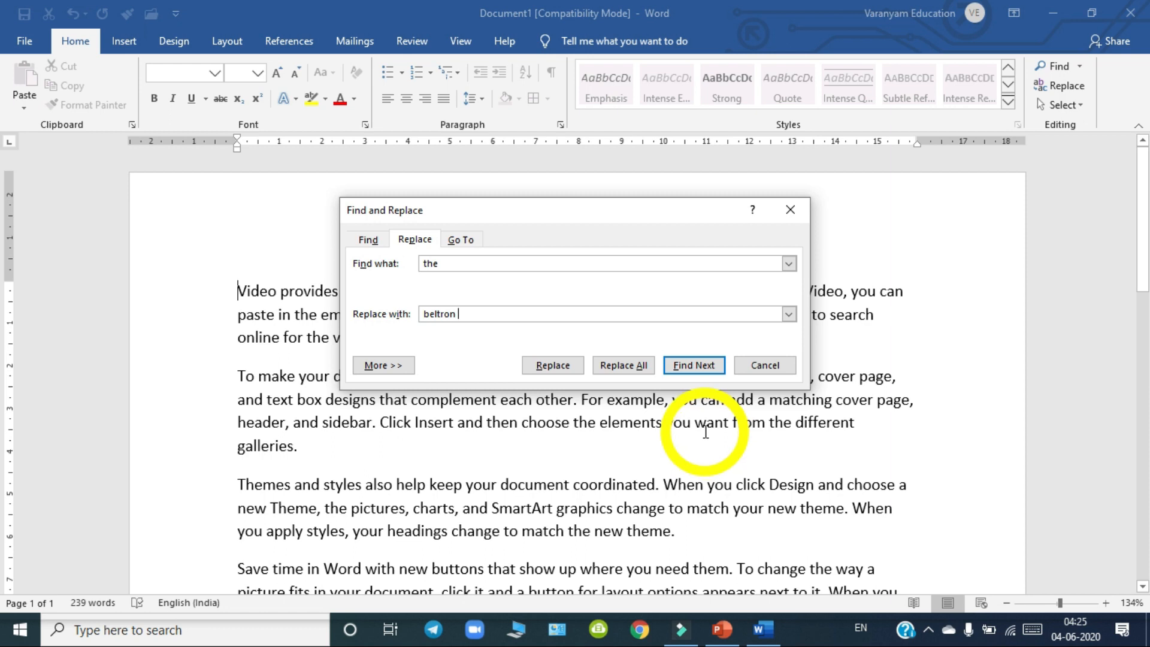
left_click_drag(561, 204, 828, 48)
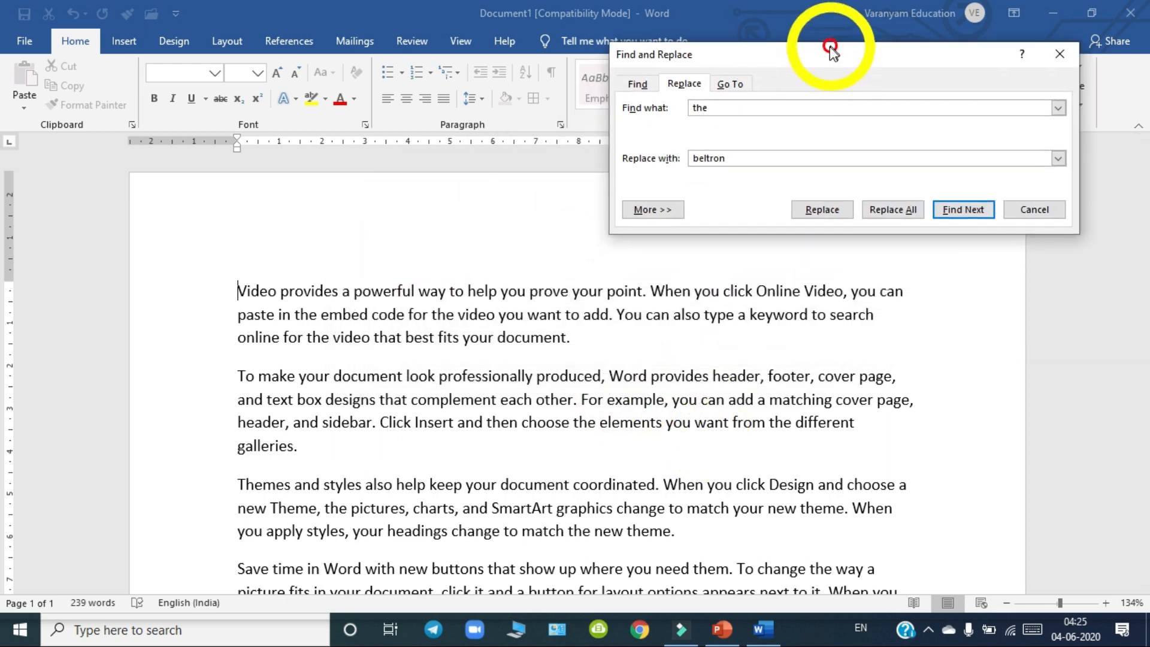
left_click(810, 215)
left_click(810, 215)
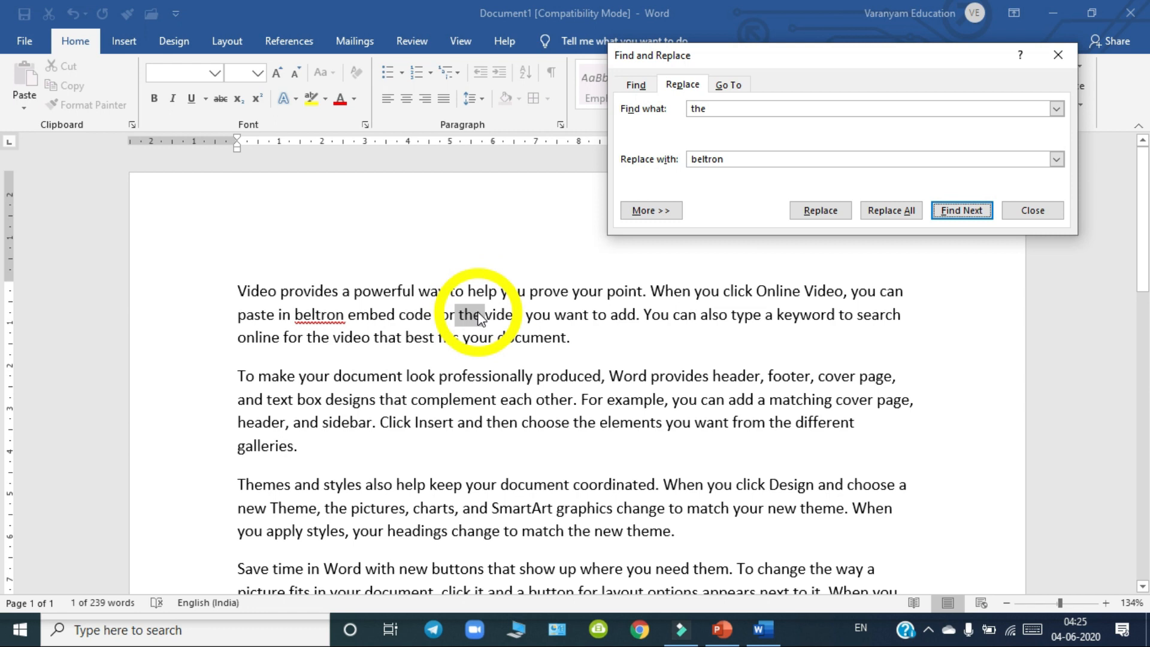
left_click(820, 211)
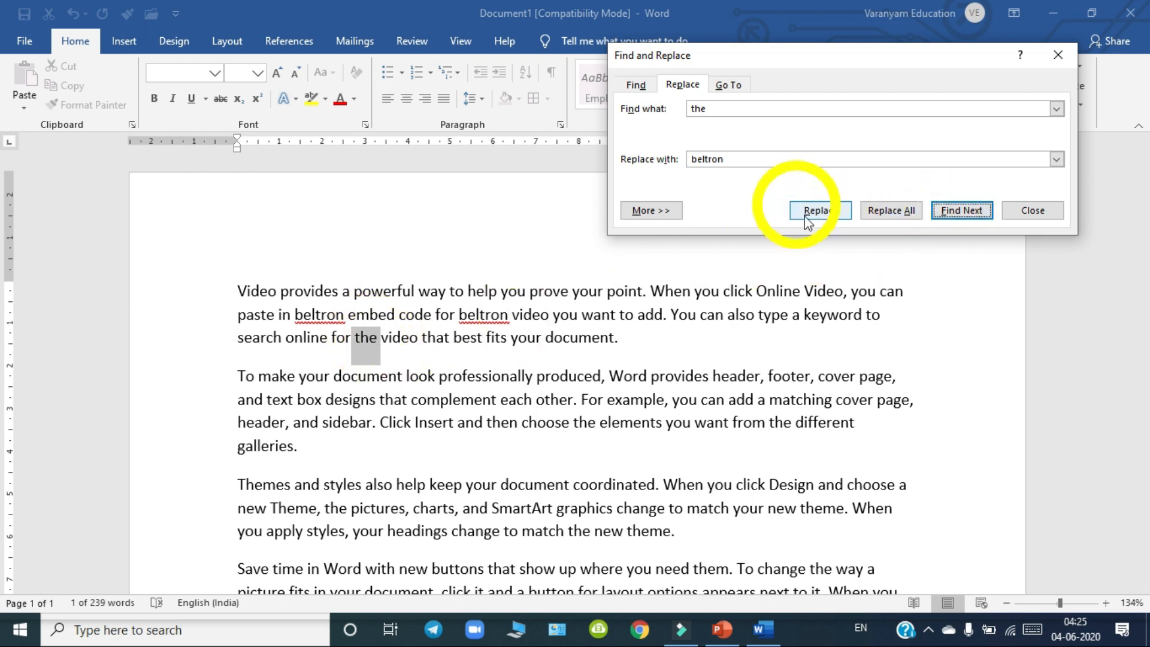
left_click(953, 210)
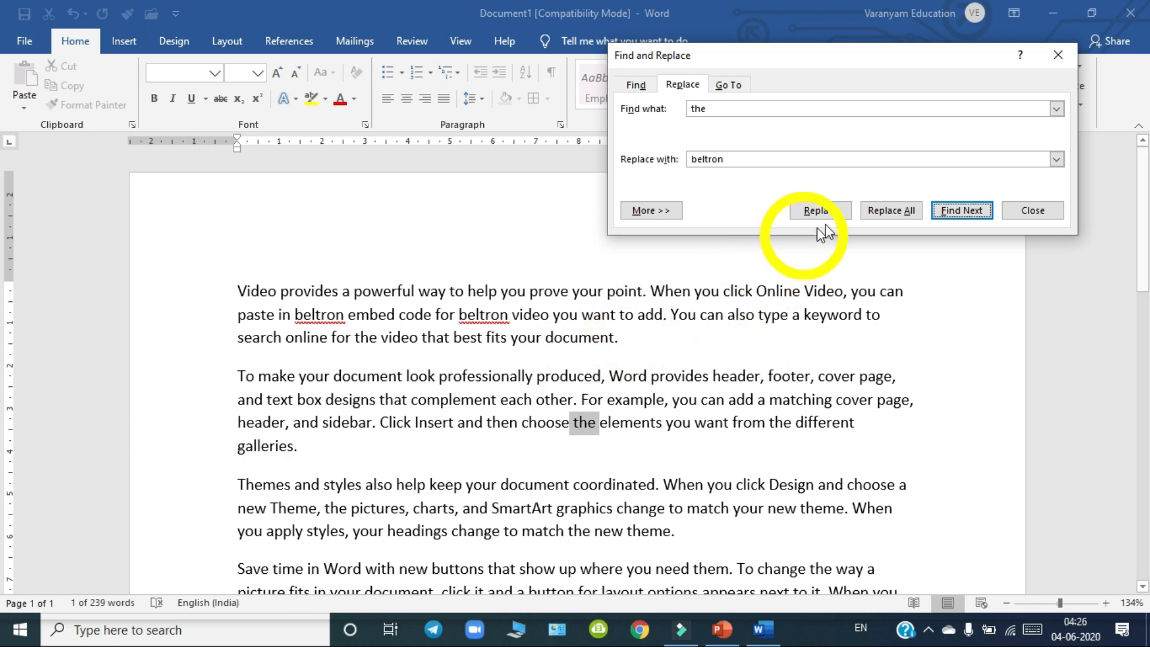
Replace all remaining occurrences of "the " with "beltron " throughout the document, close the dialog, and review the paragraphs.
left_click(886, 211)
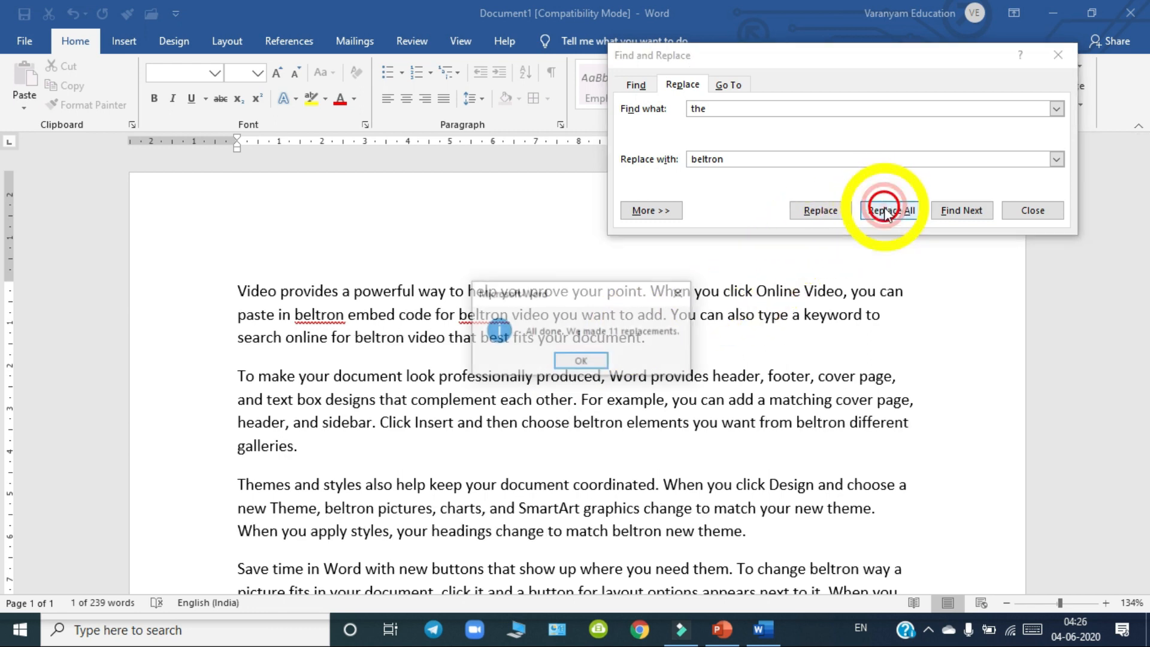
left_click(600, 358)
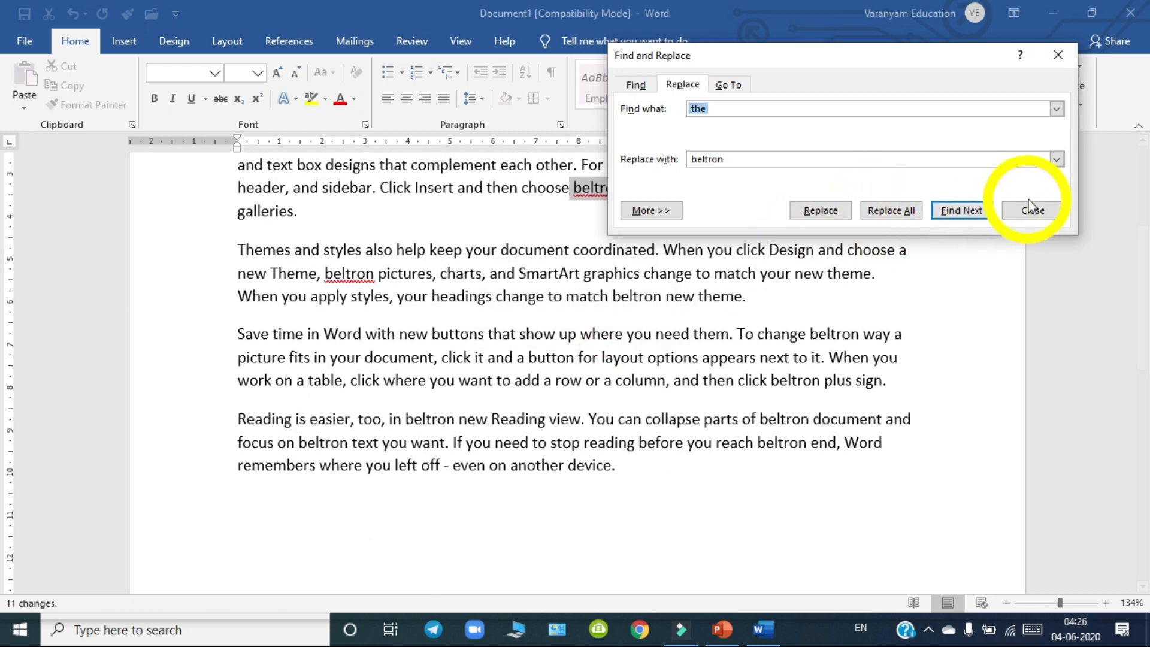
left_click(1032, 210)
scroll(555, 350, "up", 4)
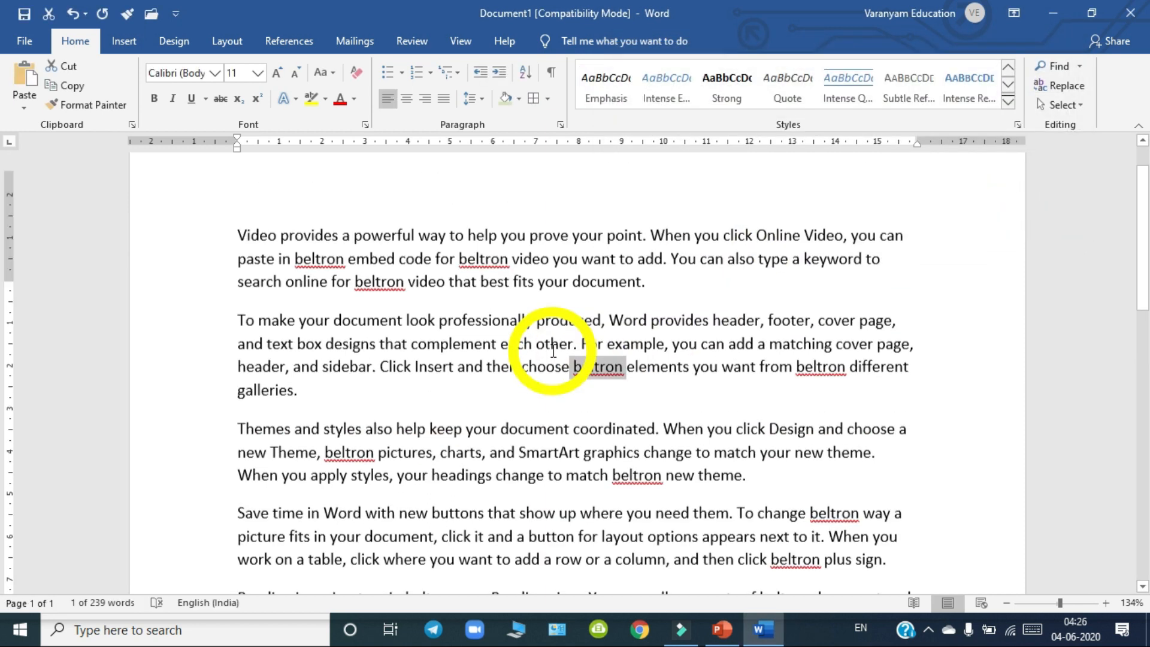
scroll(648, 372, "down", 6)
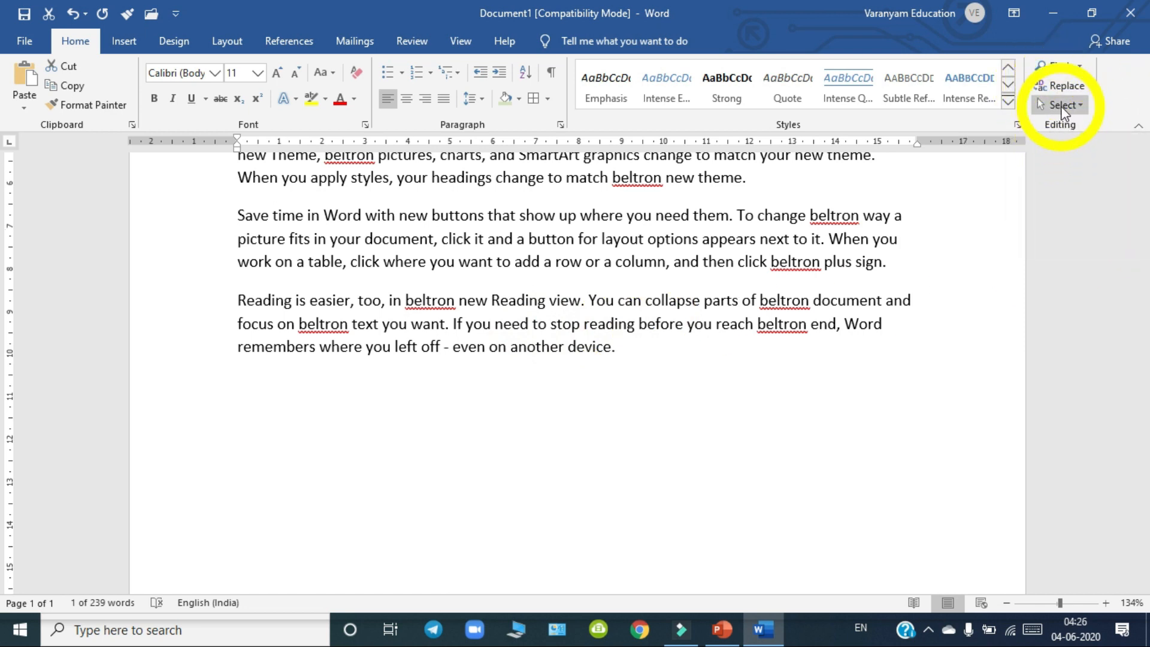
Select all the text in the document using the Select All command.
left_click(1062, 106)
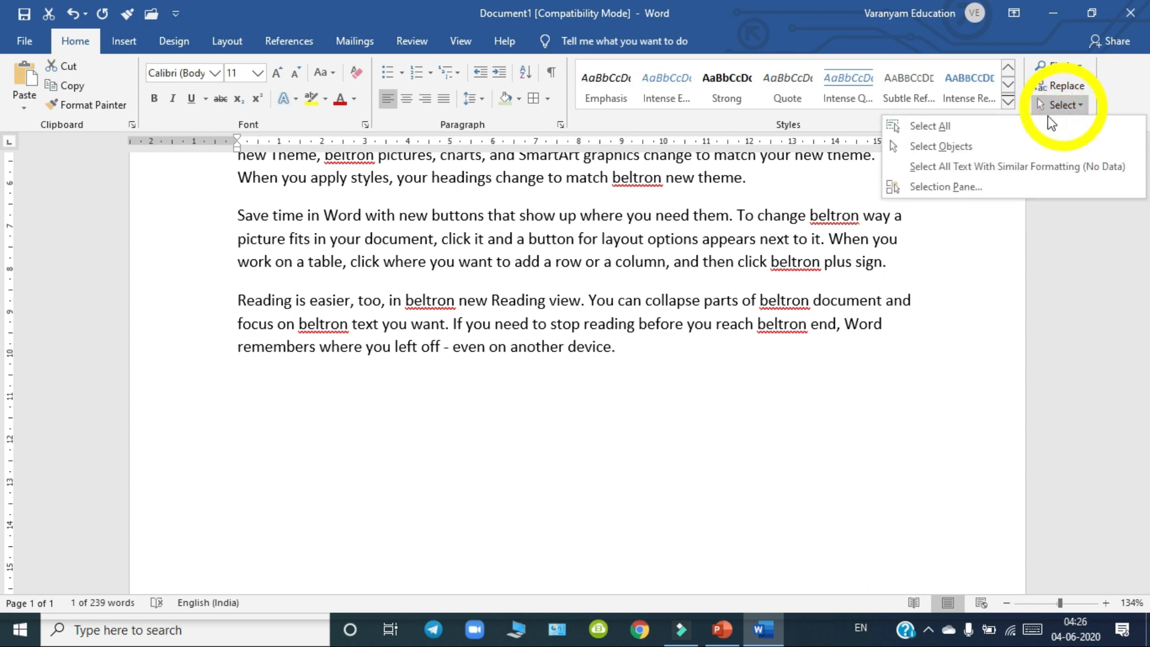
left_click(987, 125)
scroll(722, 236, "up", 5)
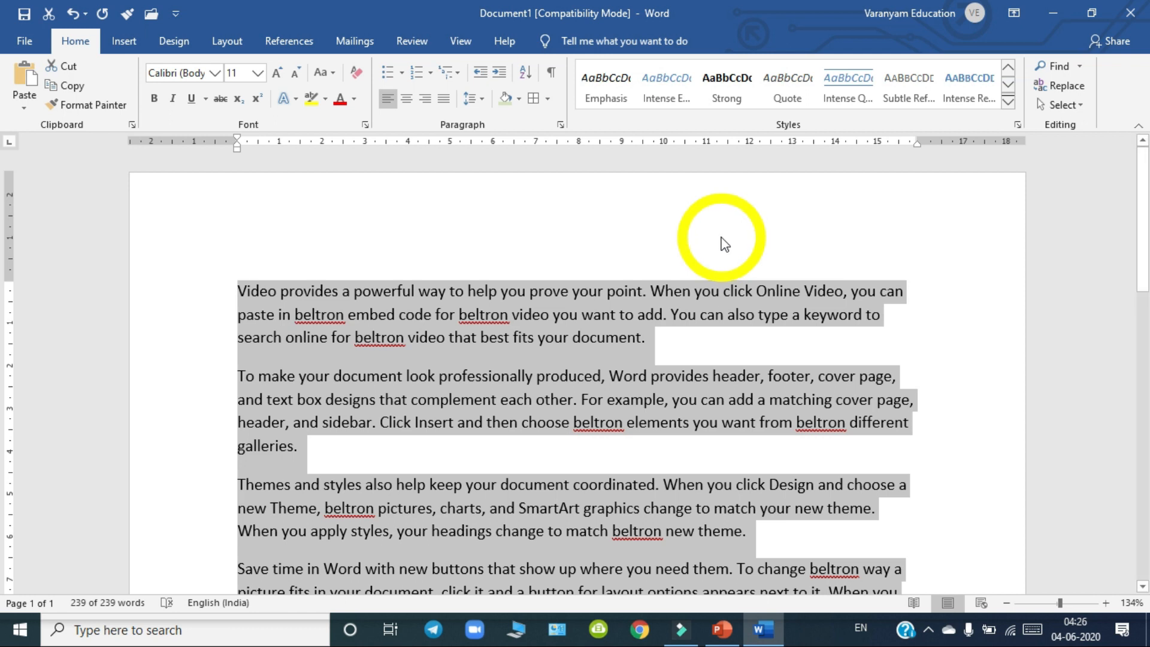
left_click(133, 43)
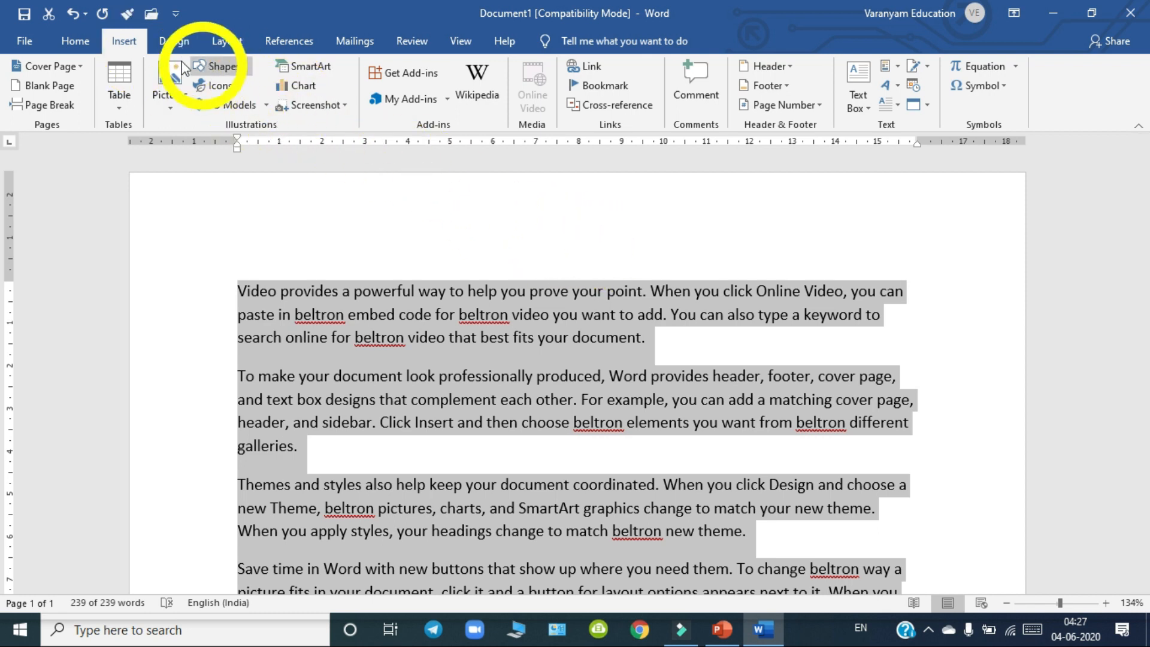
left_click(76, 41)
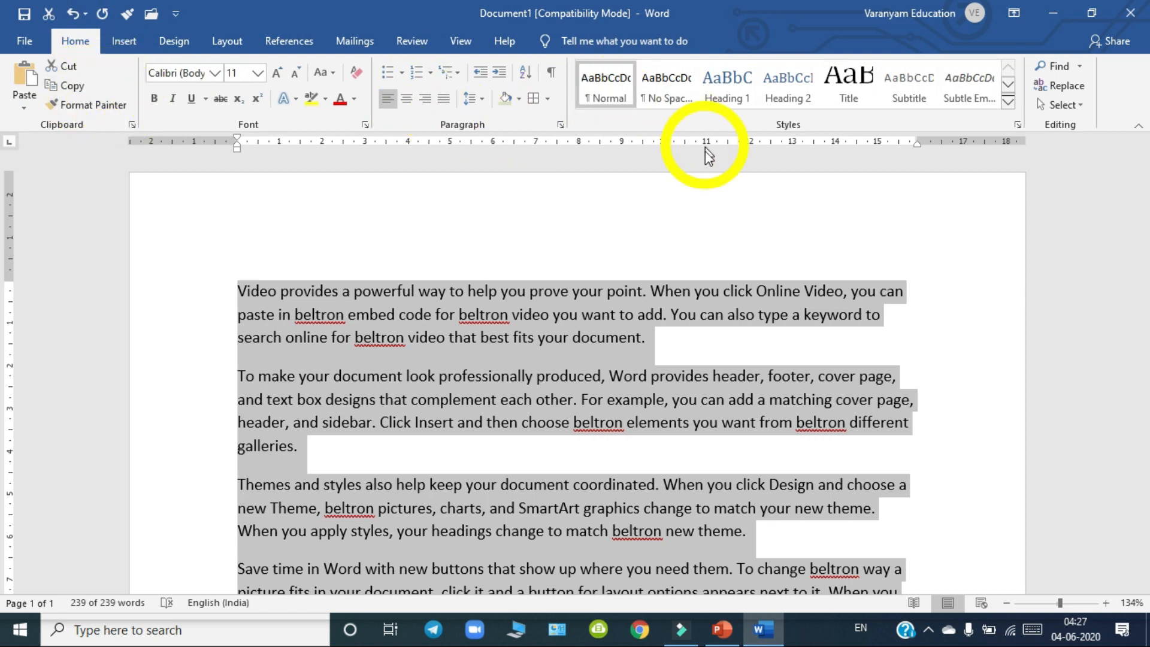
left_click(124, 41)
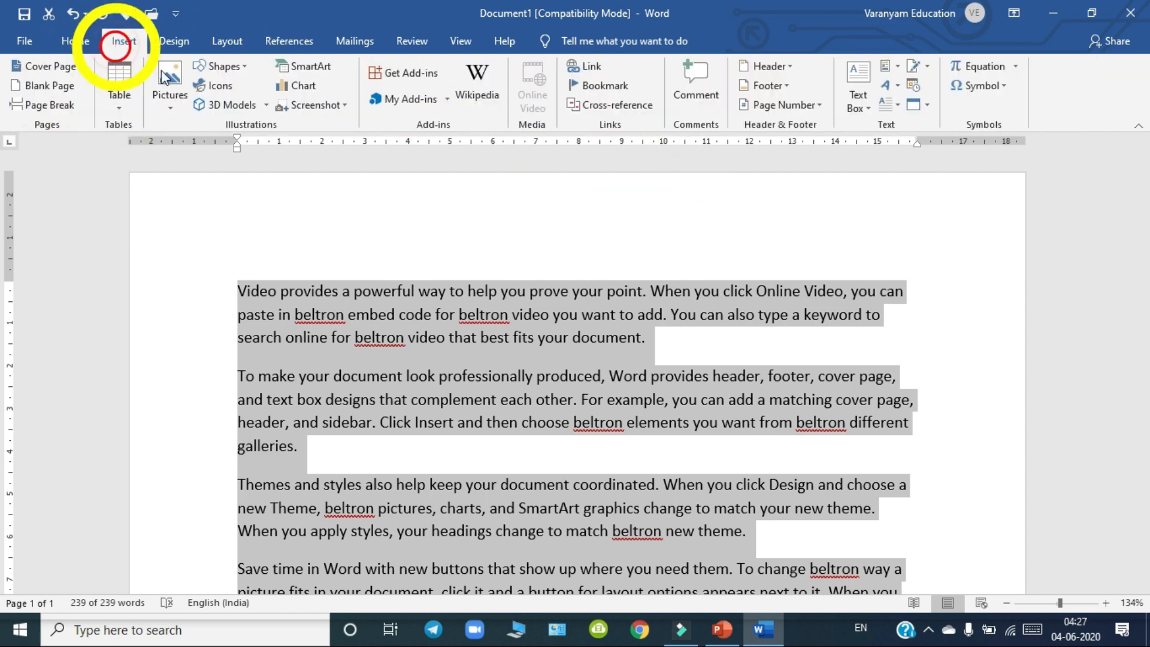
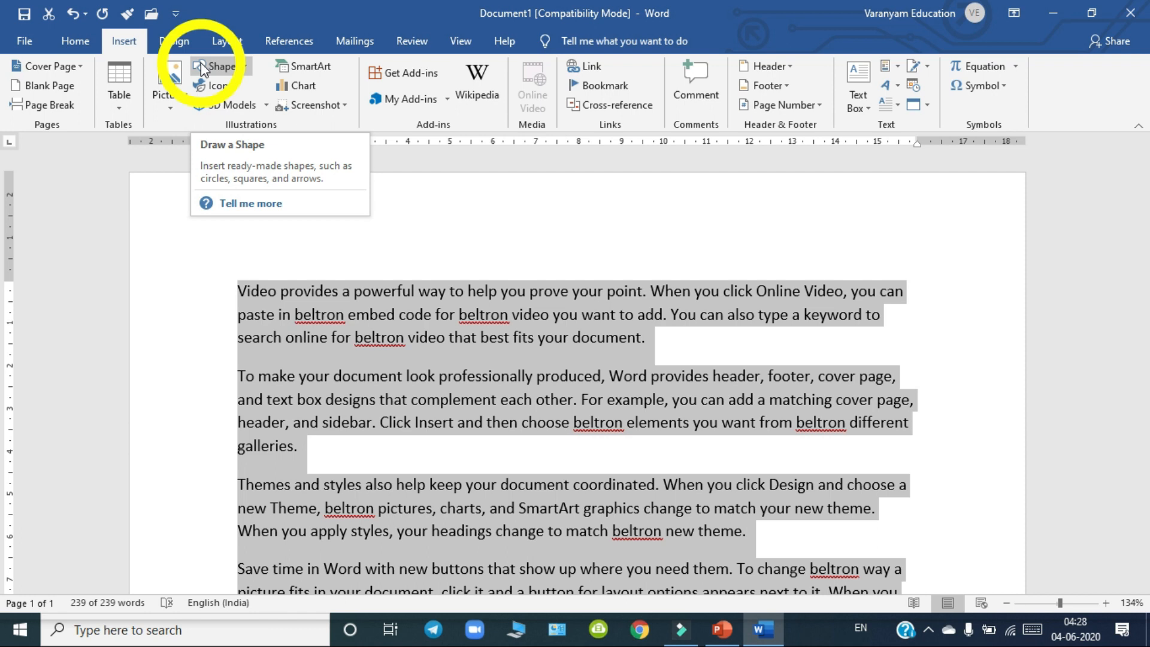
left_click(84, 41)
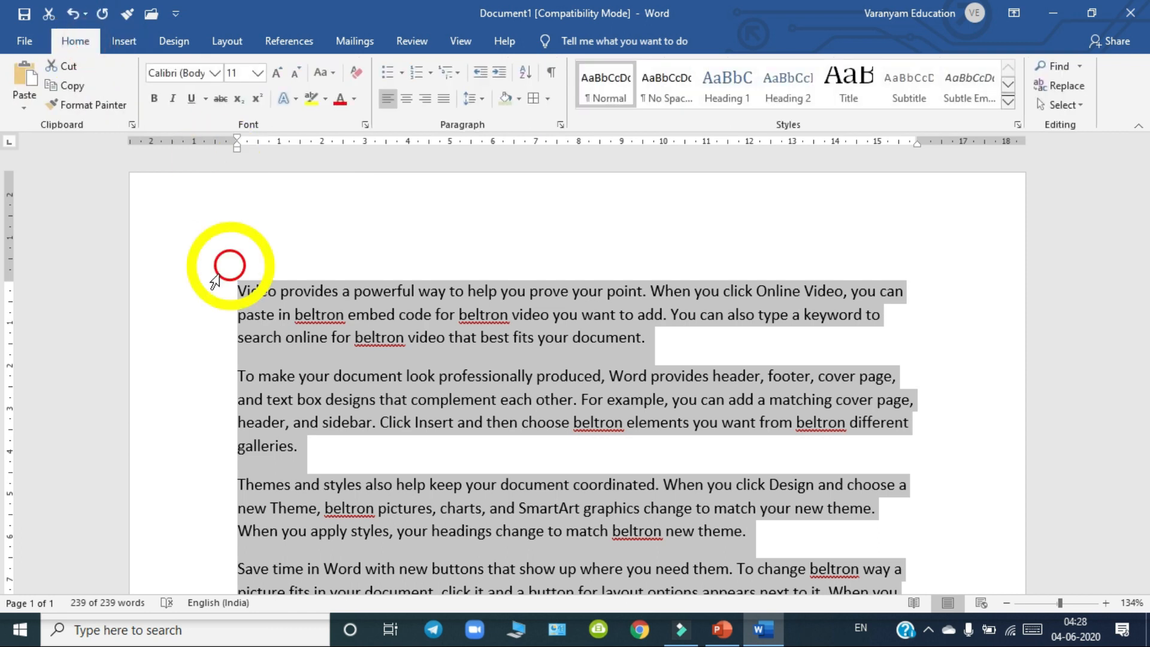